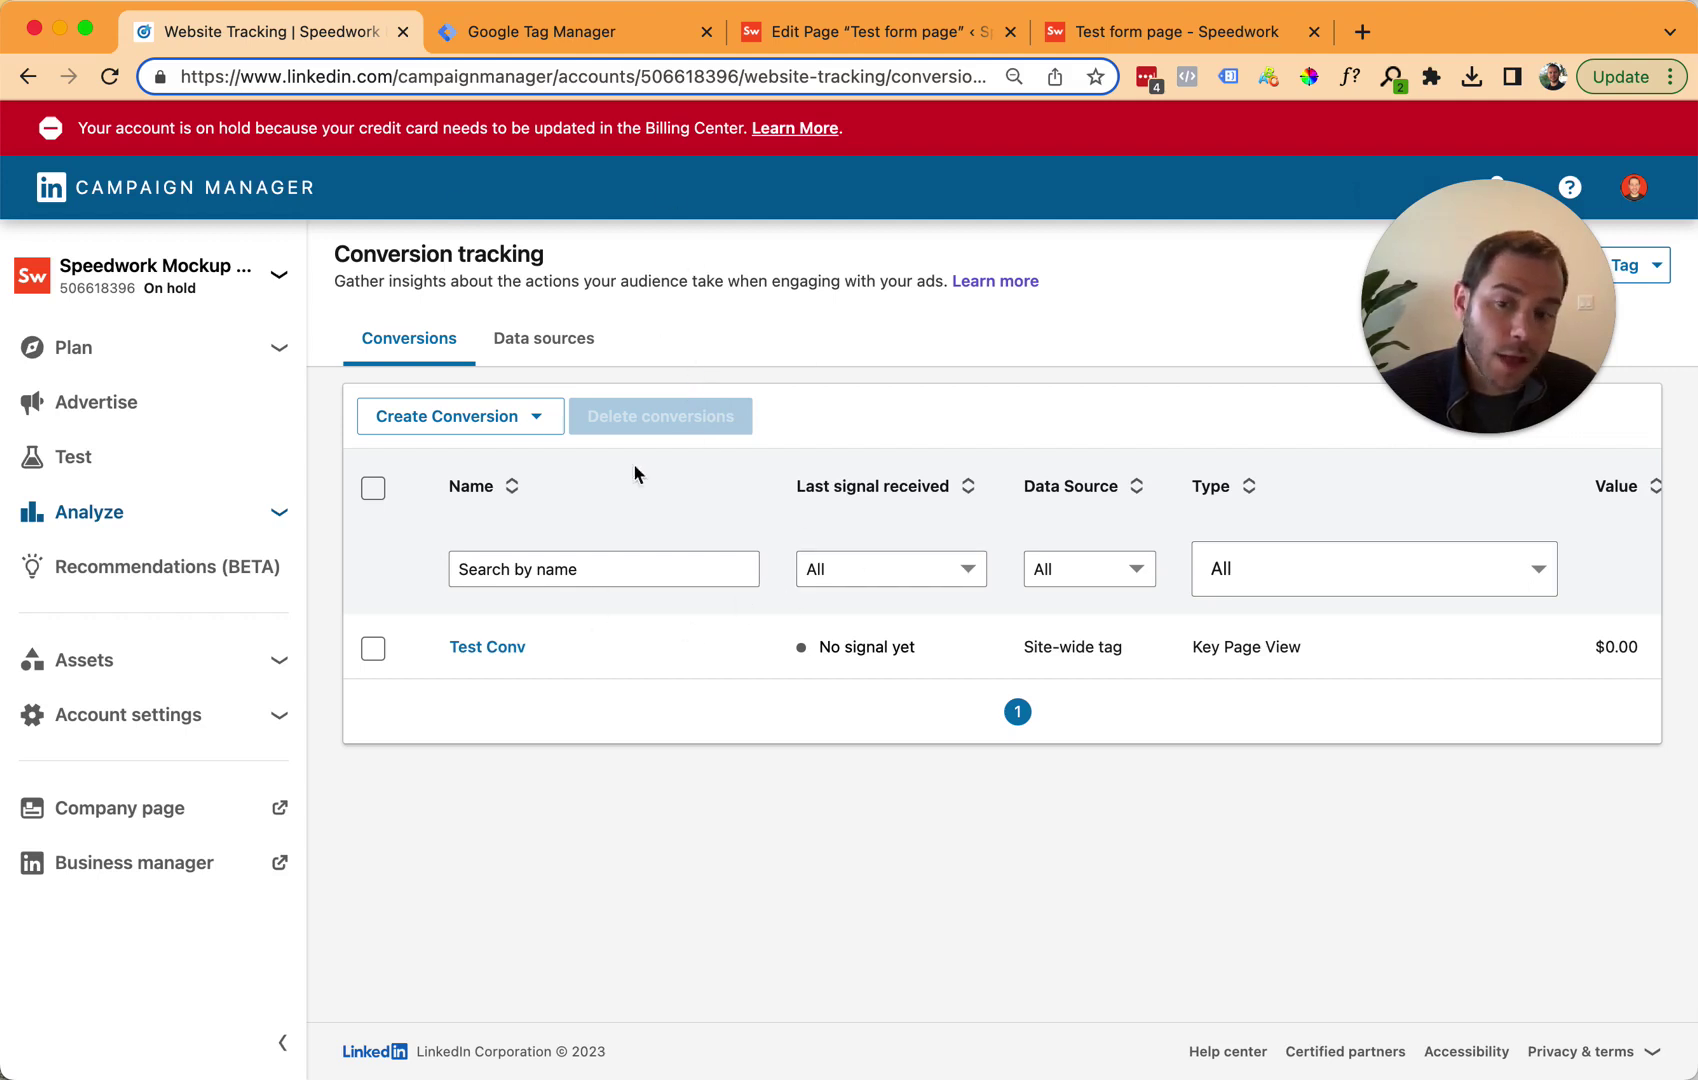
Step: Look at the request quote test form page on the Speedwork website
{"action": "left_click", "coordinate": [492, 428]}
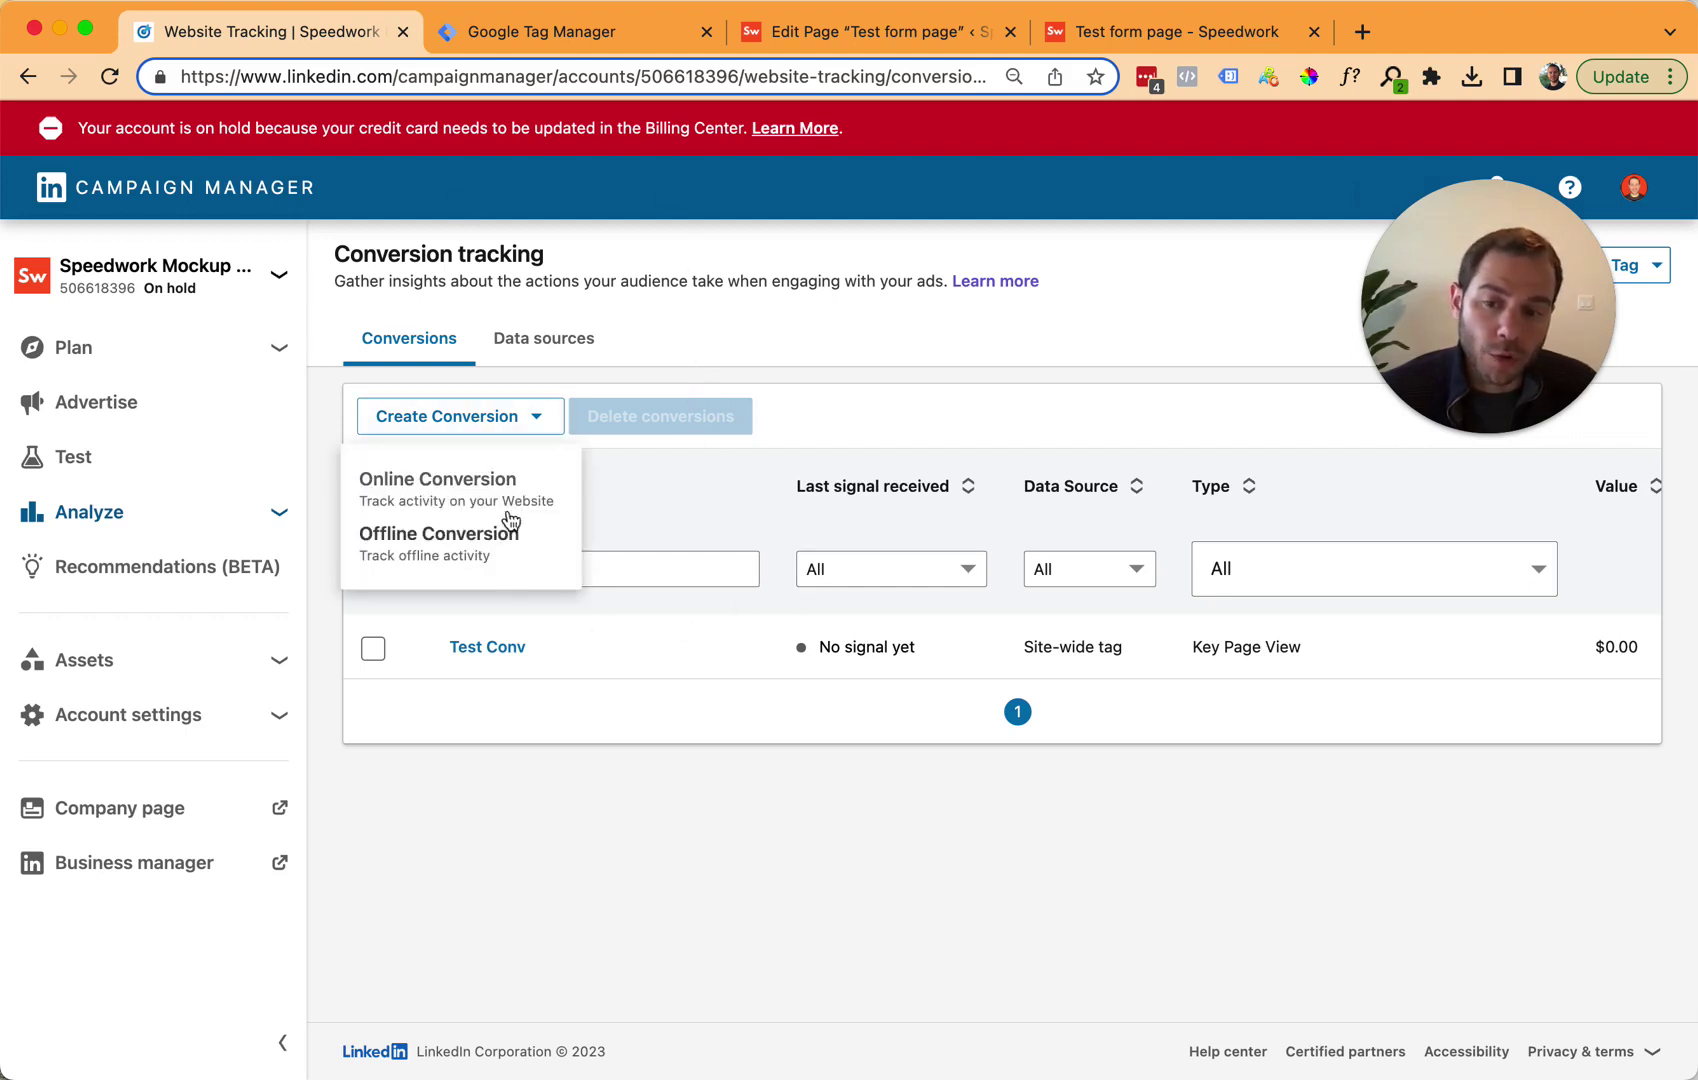
{"action": "left_click", "coordinate": [780, 335]}
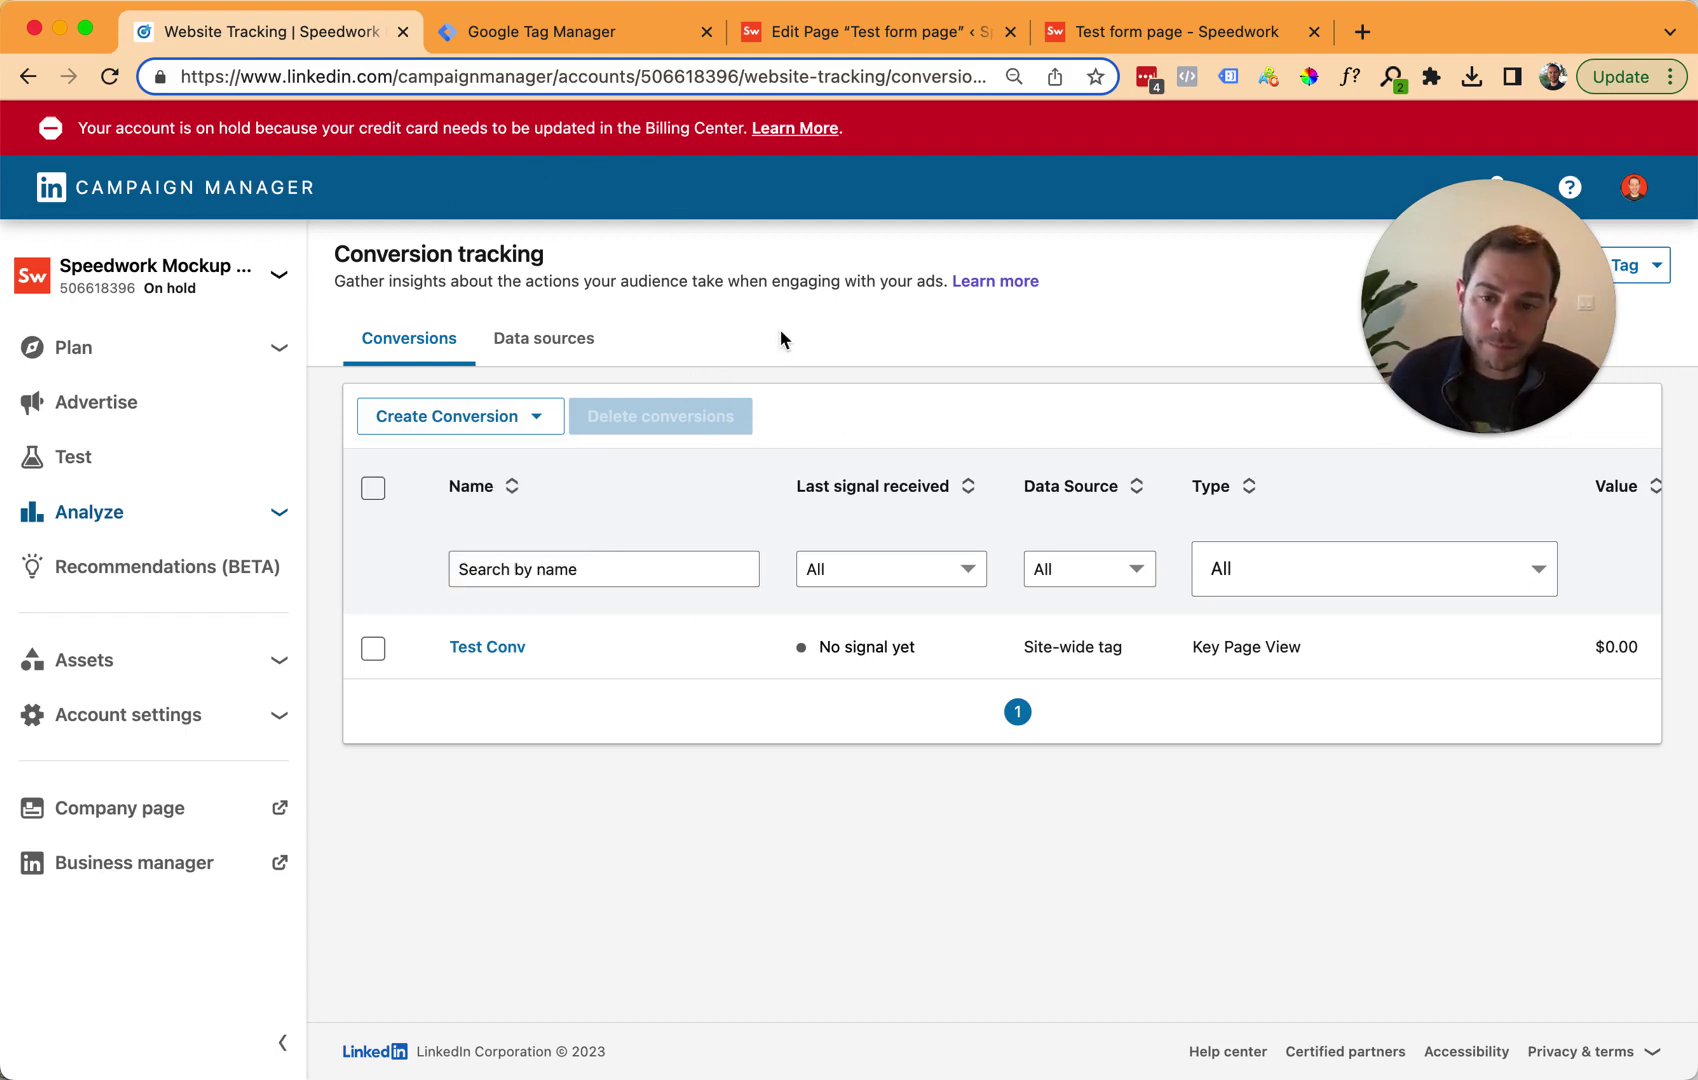
{"action": "left_click", "coordinate": [1031, 38]}
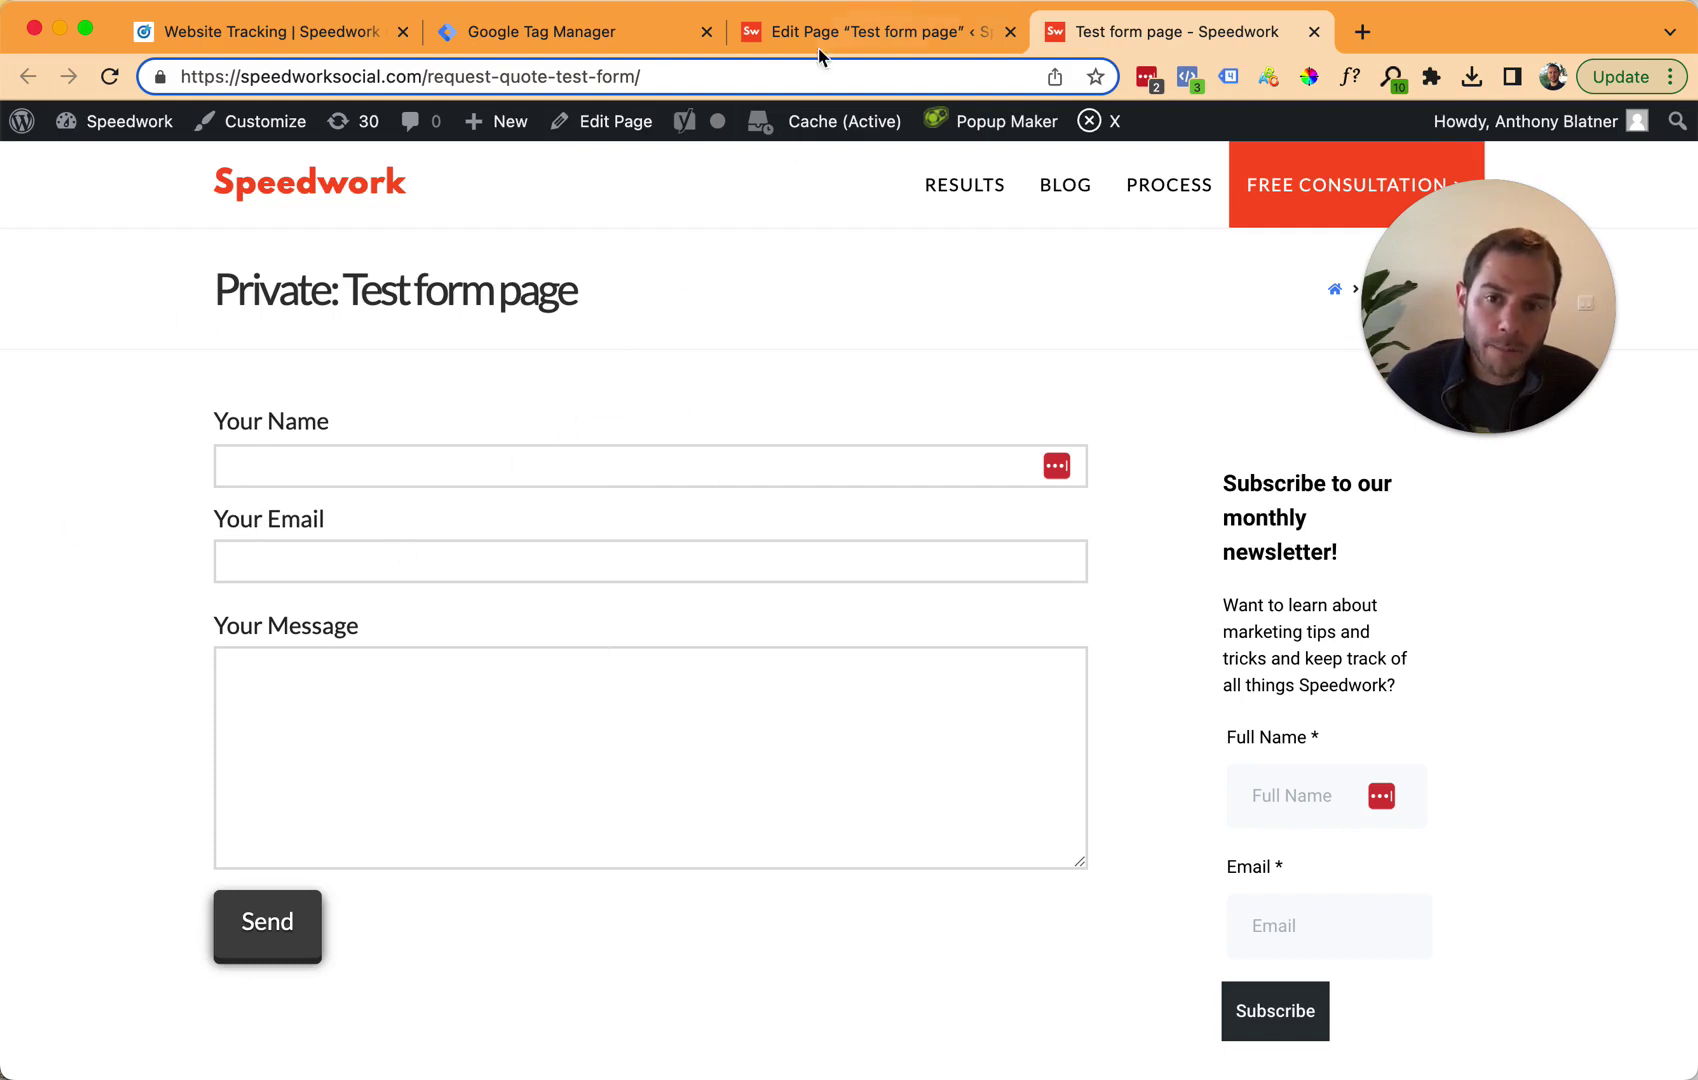
Step: In LinkedIn Campaign Manager, start a new online conversion and name it "Request Quote - Form Submission"
{"action": "left_click", "coordinate": [340, 48]}
{"action": "left_click", "coordinate": [468, 417]}
{"action": "left_click", "coordinate": [473, 497]}
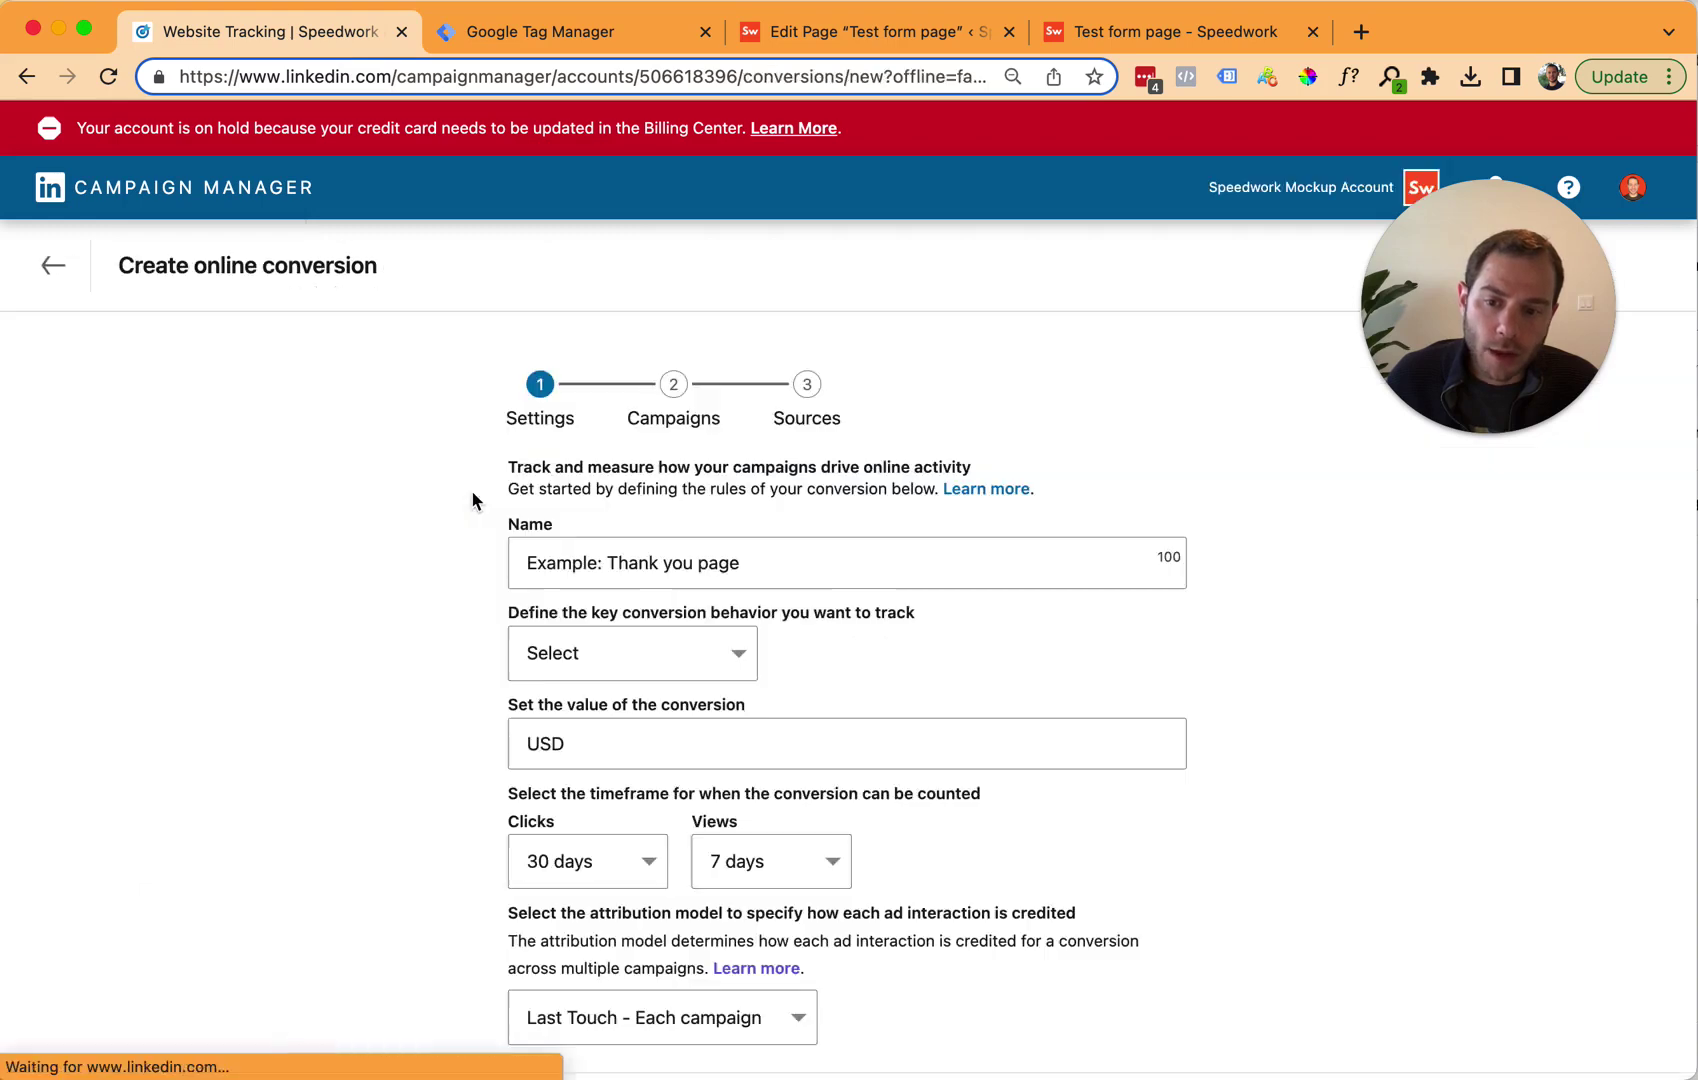
{"action": "left_click", "coordinate": [663, 553]}
{"action": "type", "text": "Request"}
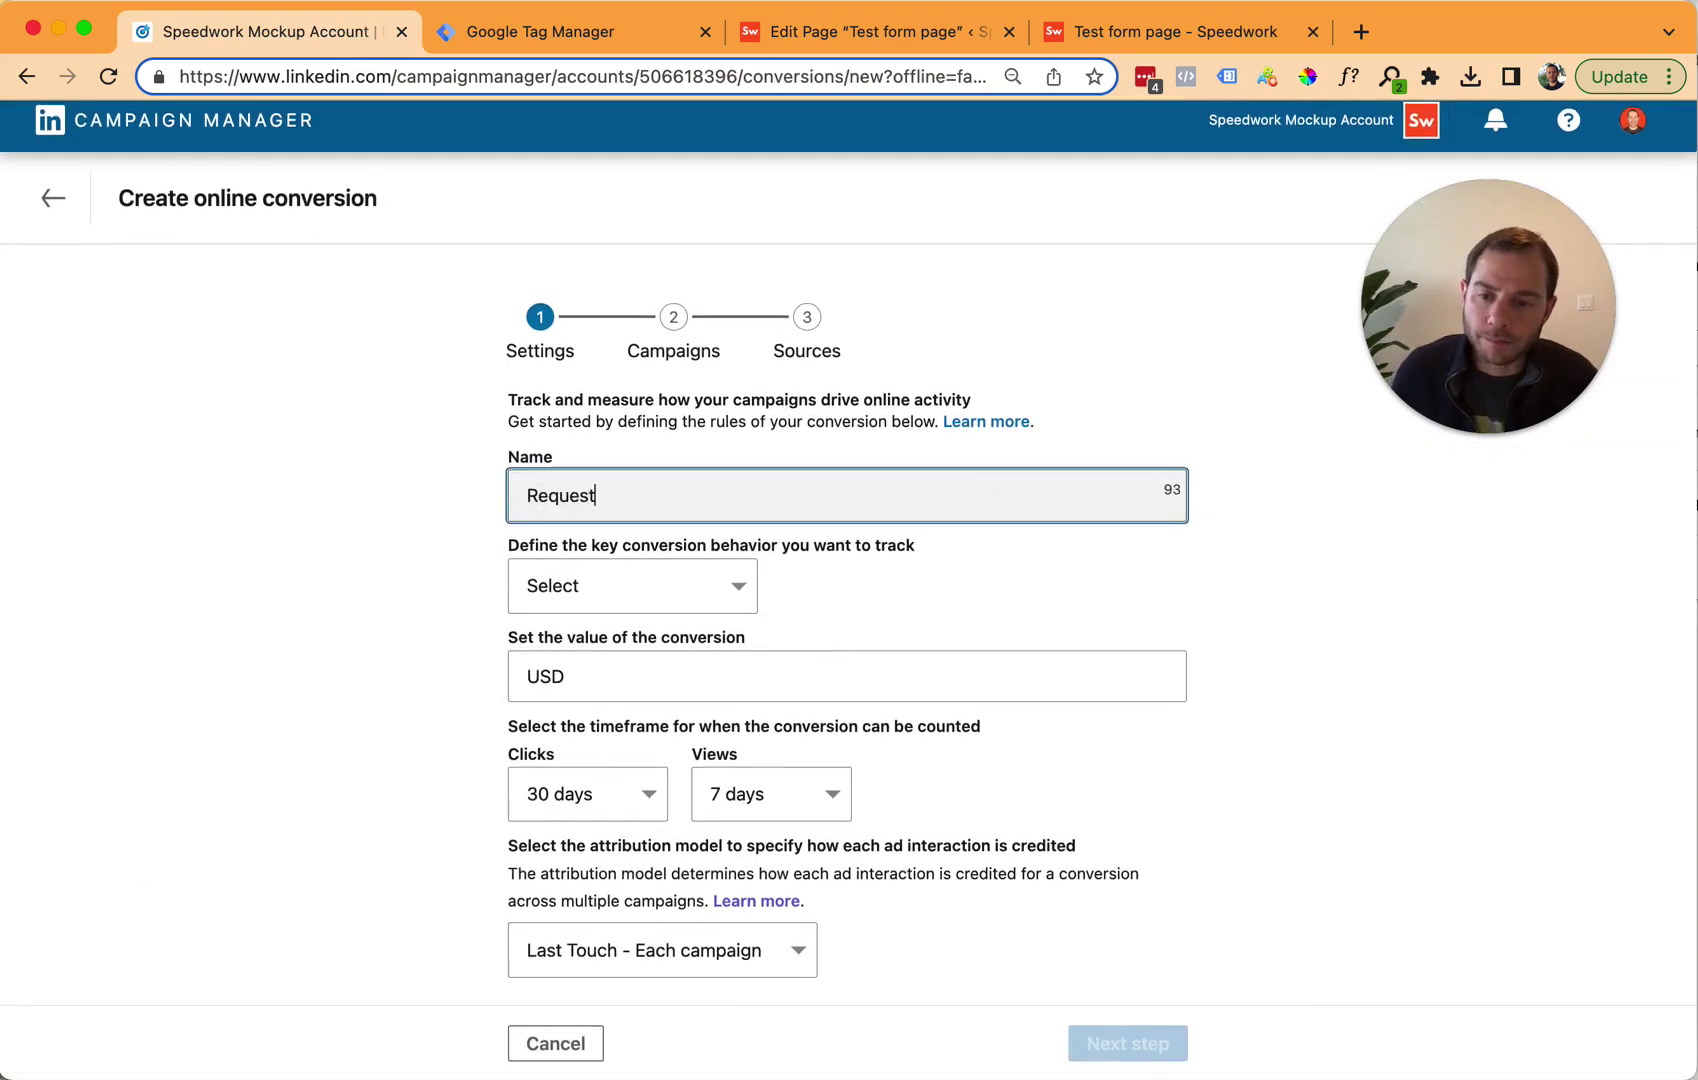
{"action": "type", "text": " Quote - Form SUb"}
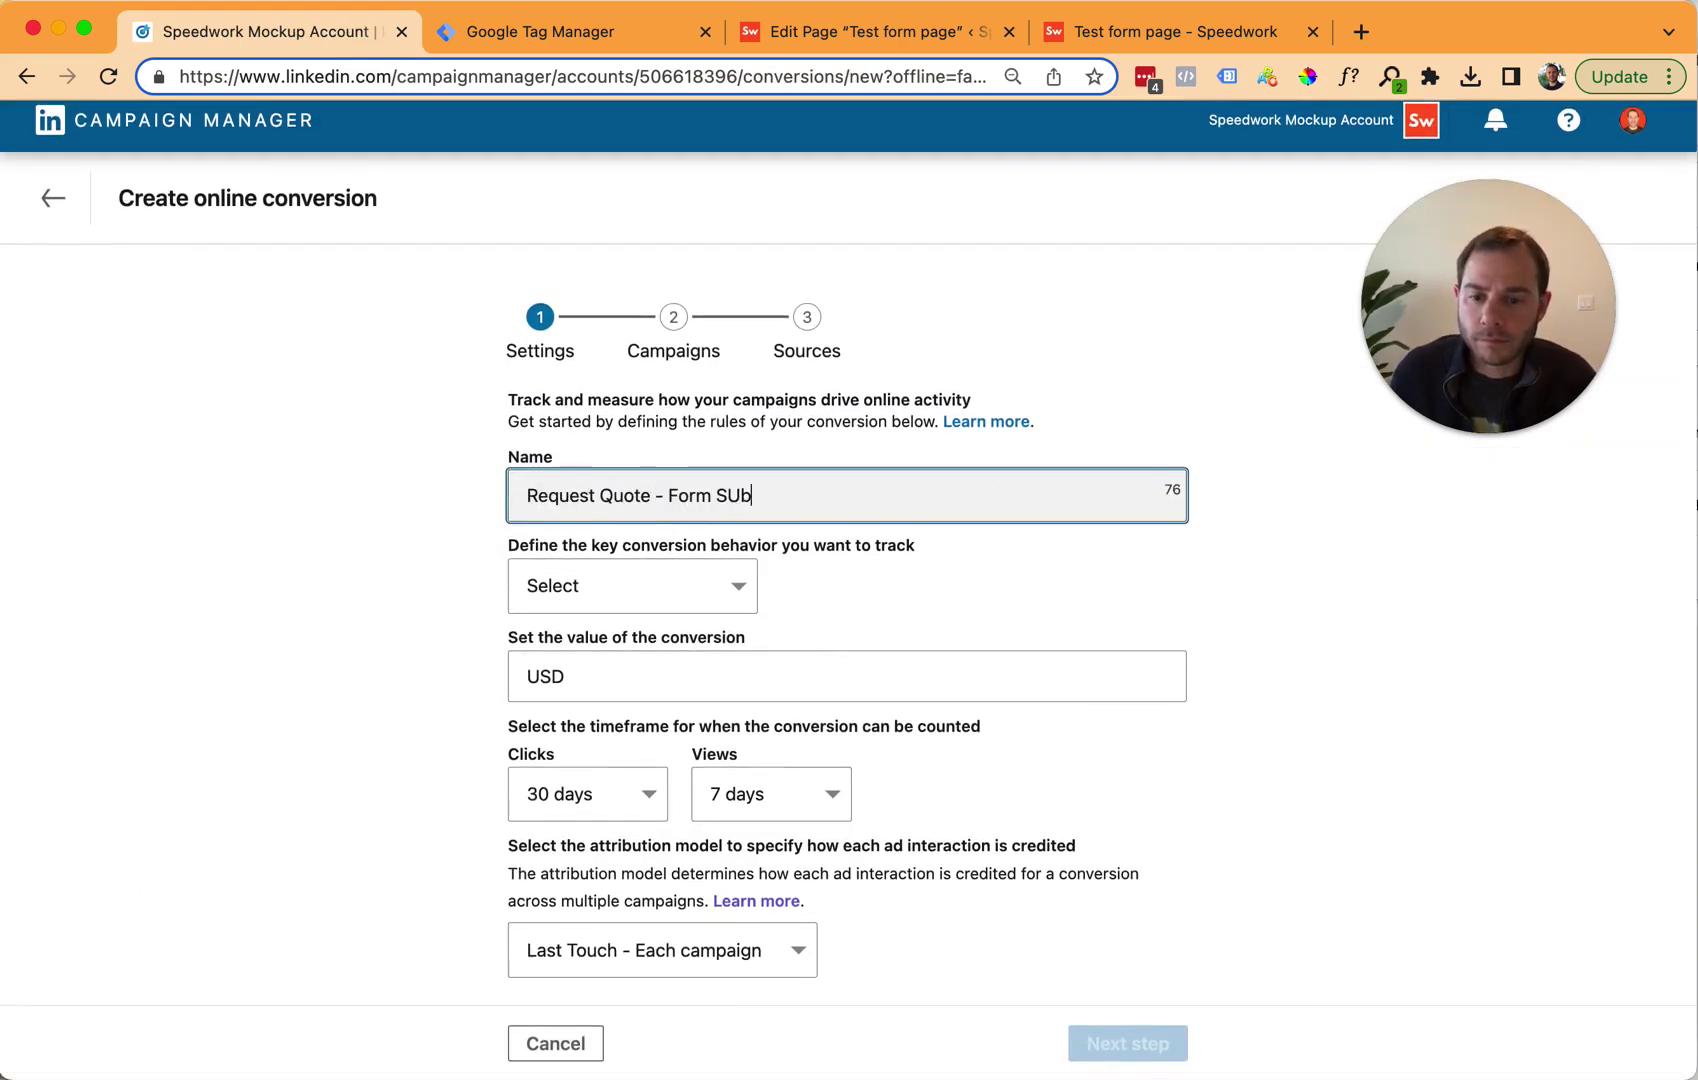
{"action": "type", "text": "ubmission"}
Step: Set the key conversion behavior to Request Quote and continue to the campaign selection
{"action": "left_click", "coordinate": [610, 599]}
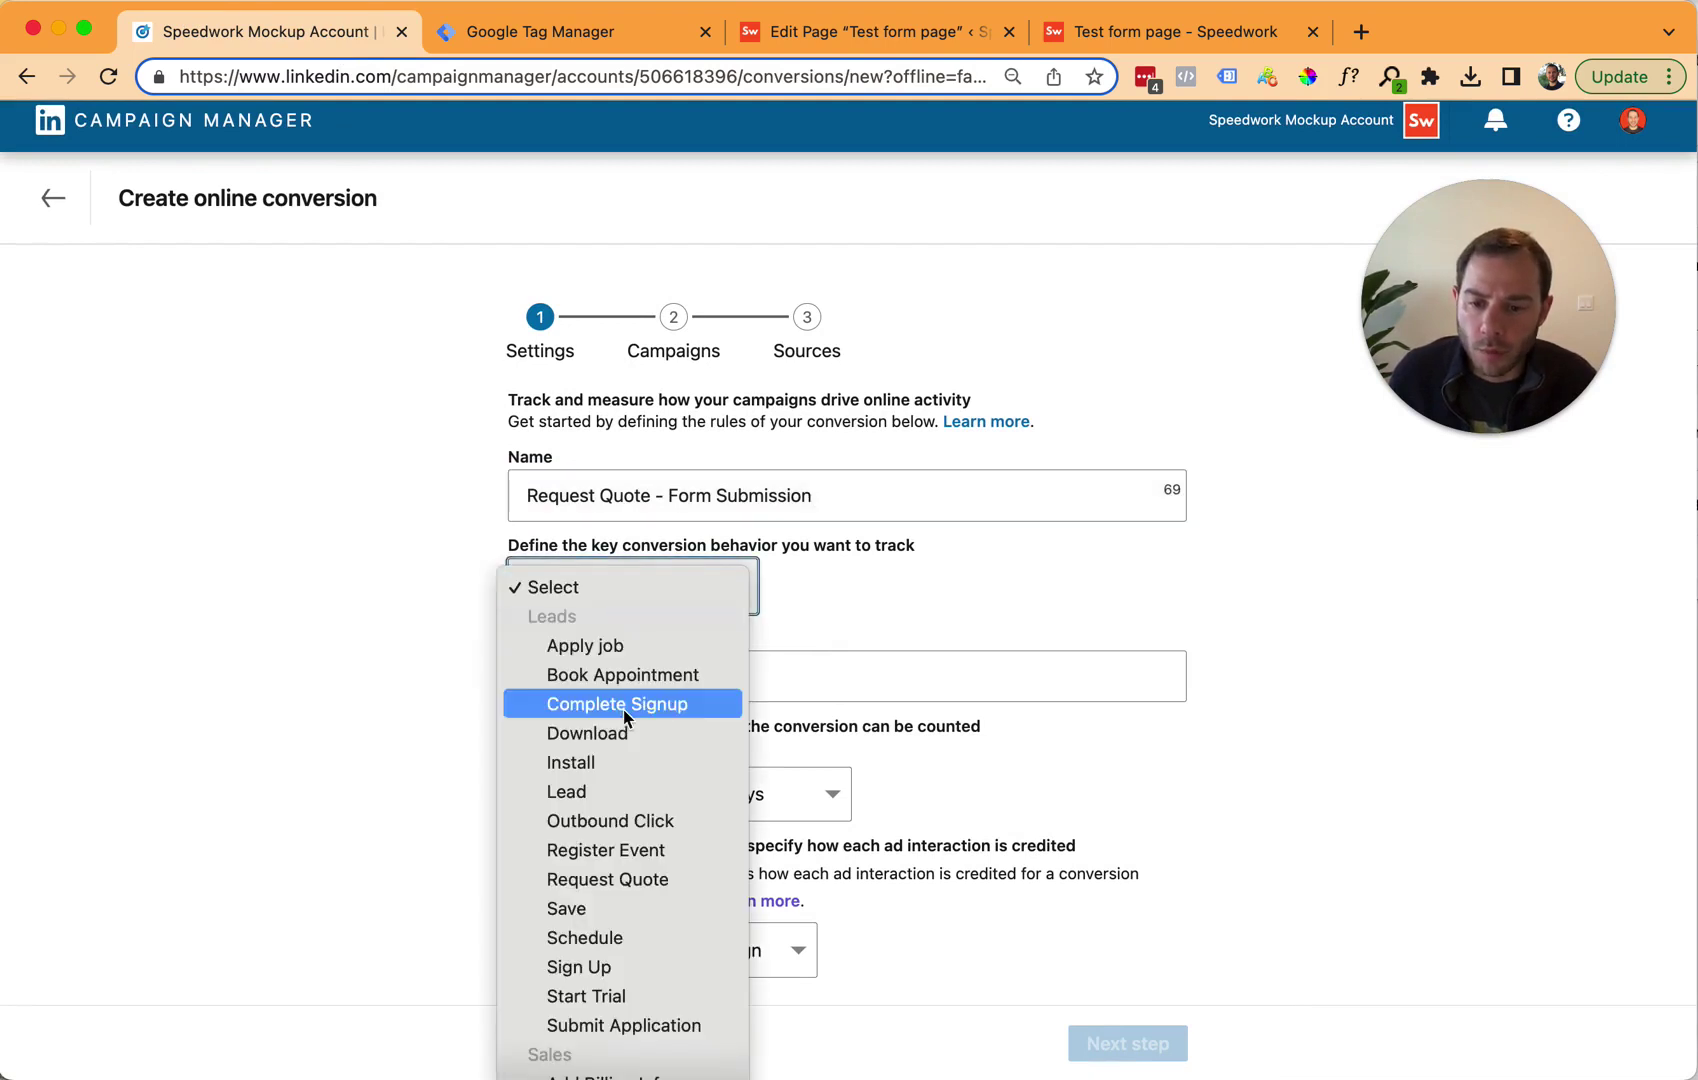
{"action": "left_click", "coordinate": [646, 880]}
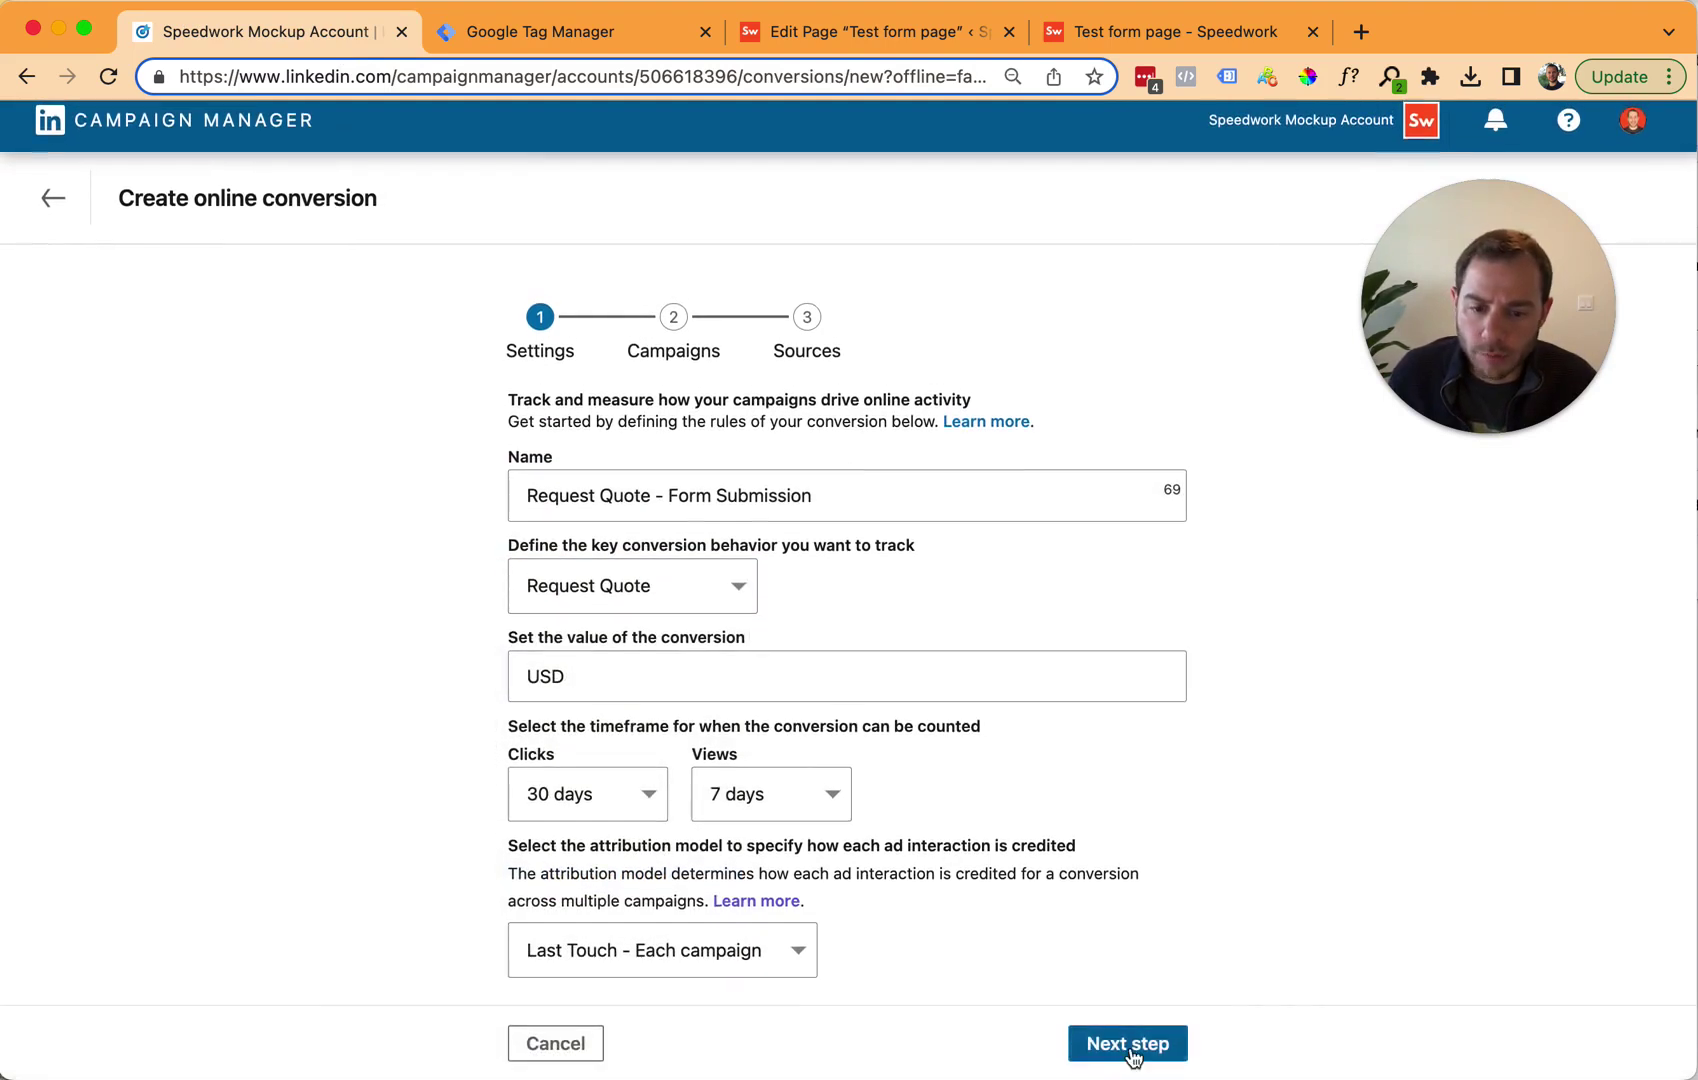
{"action": "left_click", "coordinate": [1129, 1048]}
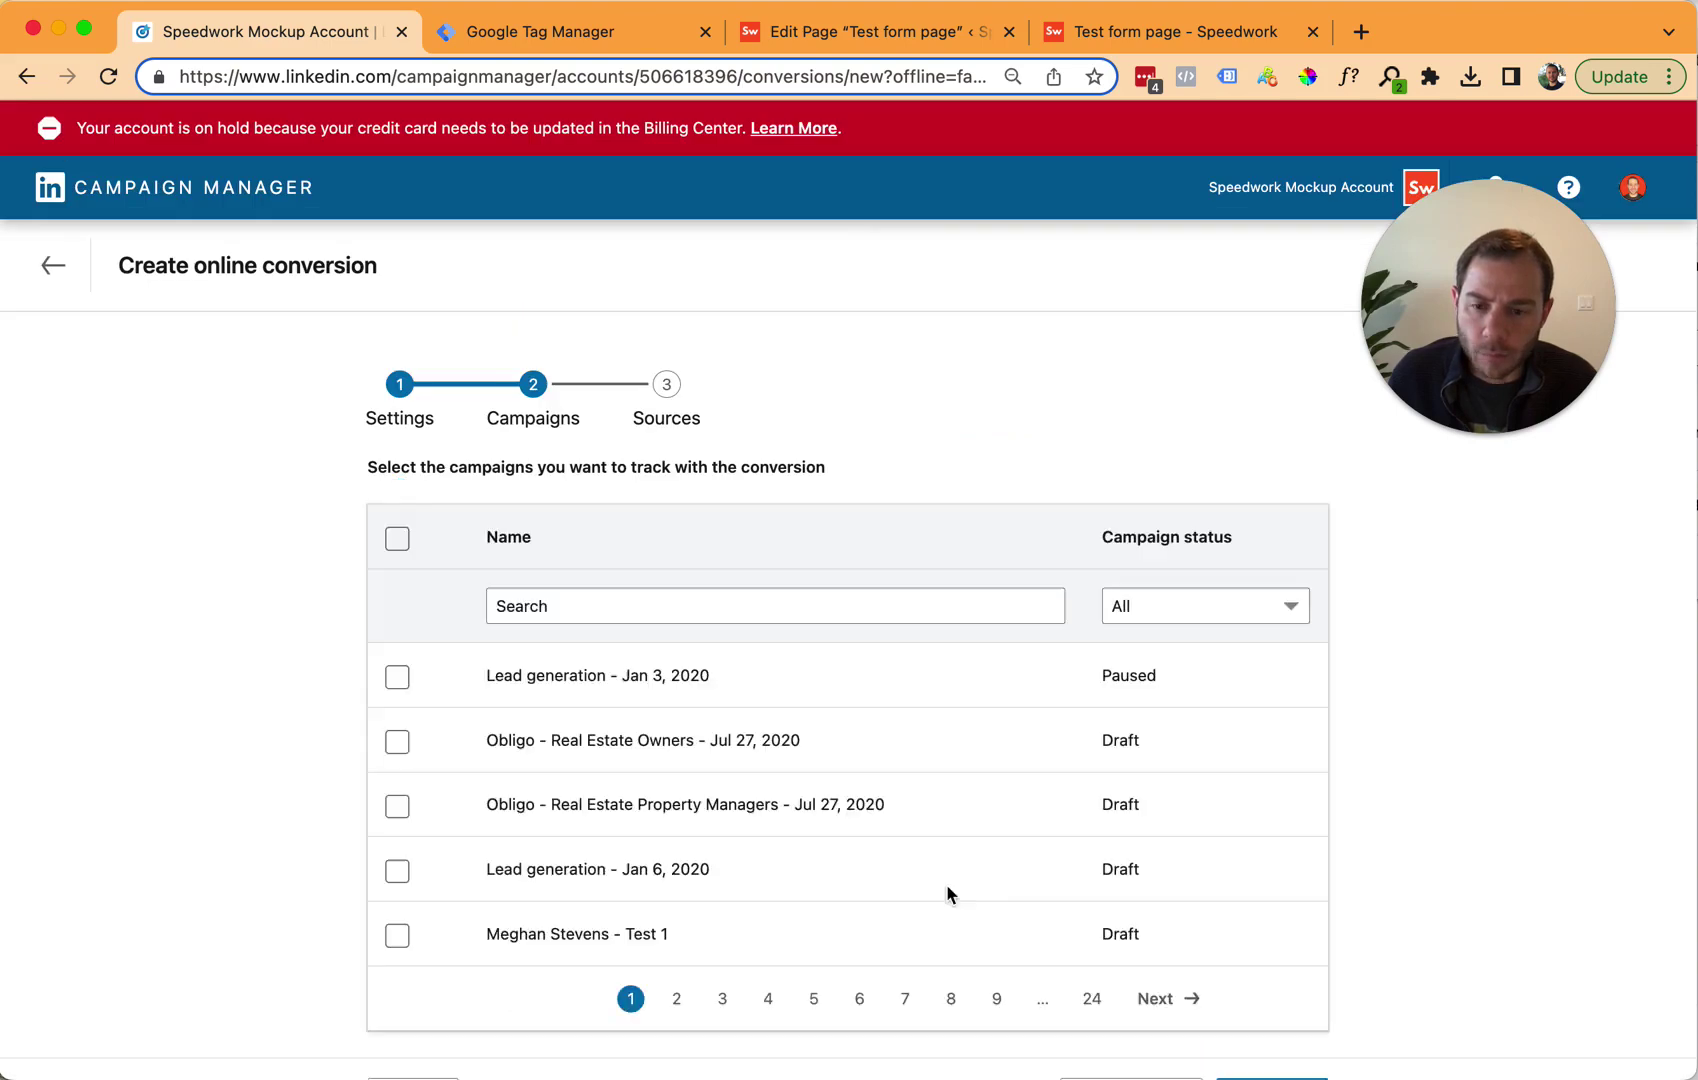
Step: Select the "Lead generation - Jan 3, 2020" campaign for the conversion and continue to the sources
{"action": "left_click", "coordinate": [397, 678]}
{"action": "scroll", "coordinate": [978, 879], "scroll_direction": "down", "scroll_amount": 2}
{"action": "left_click", "coordinate": [1251, 1042]}
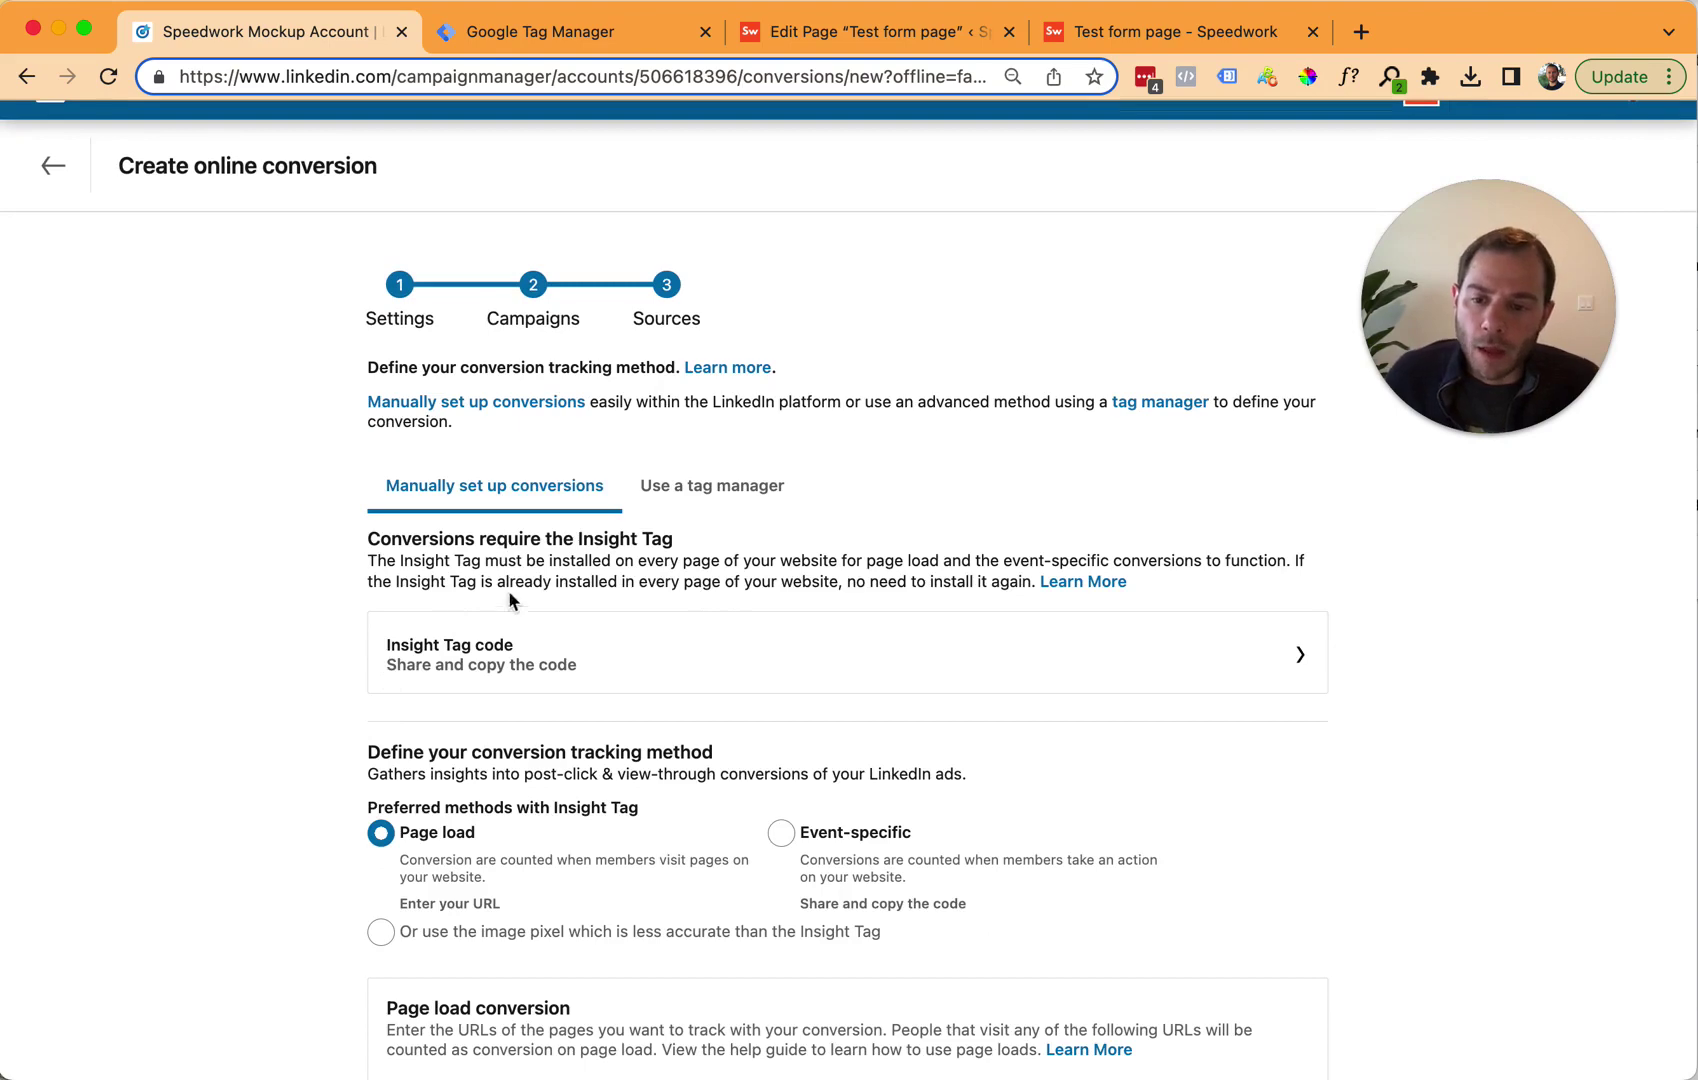
Step: Expand the Insight Tag code for manual setup and copy the code
{"action": "left_click", "coordinate": [465, 652]}
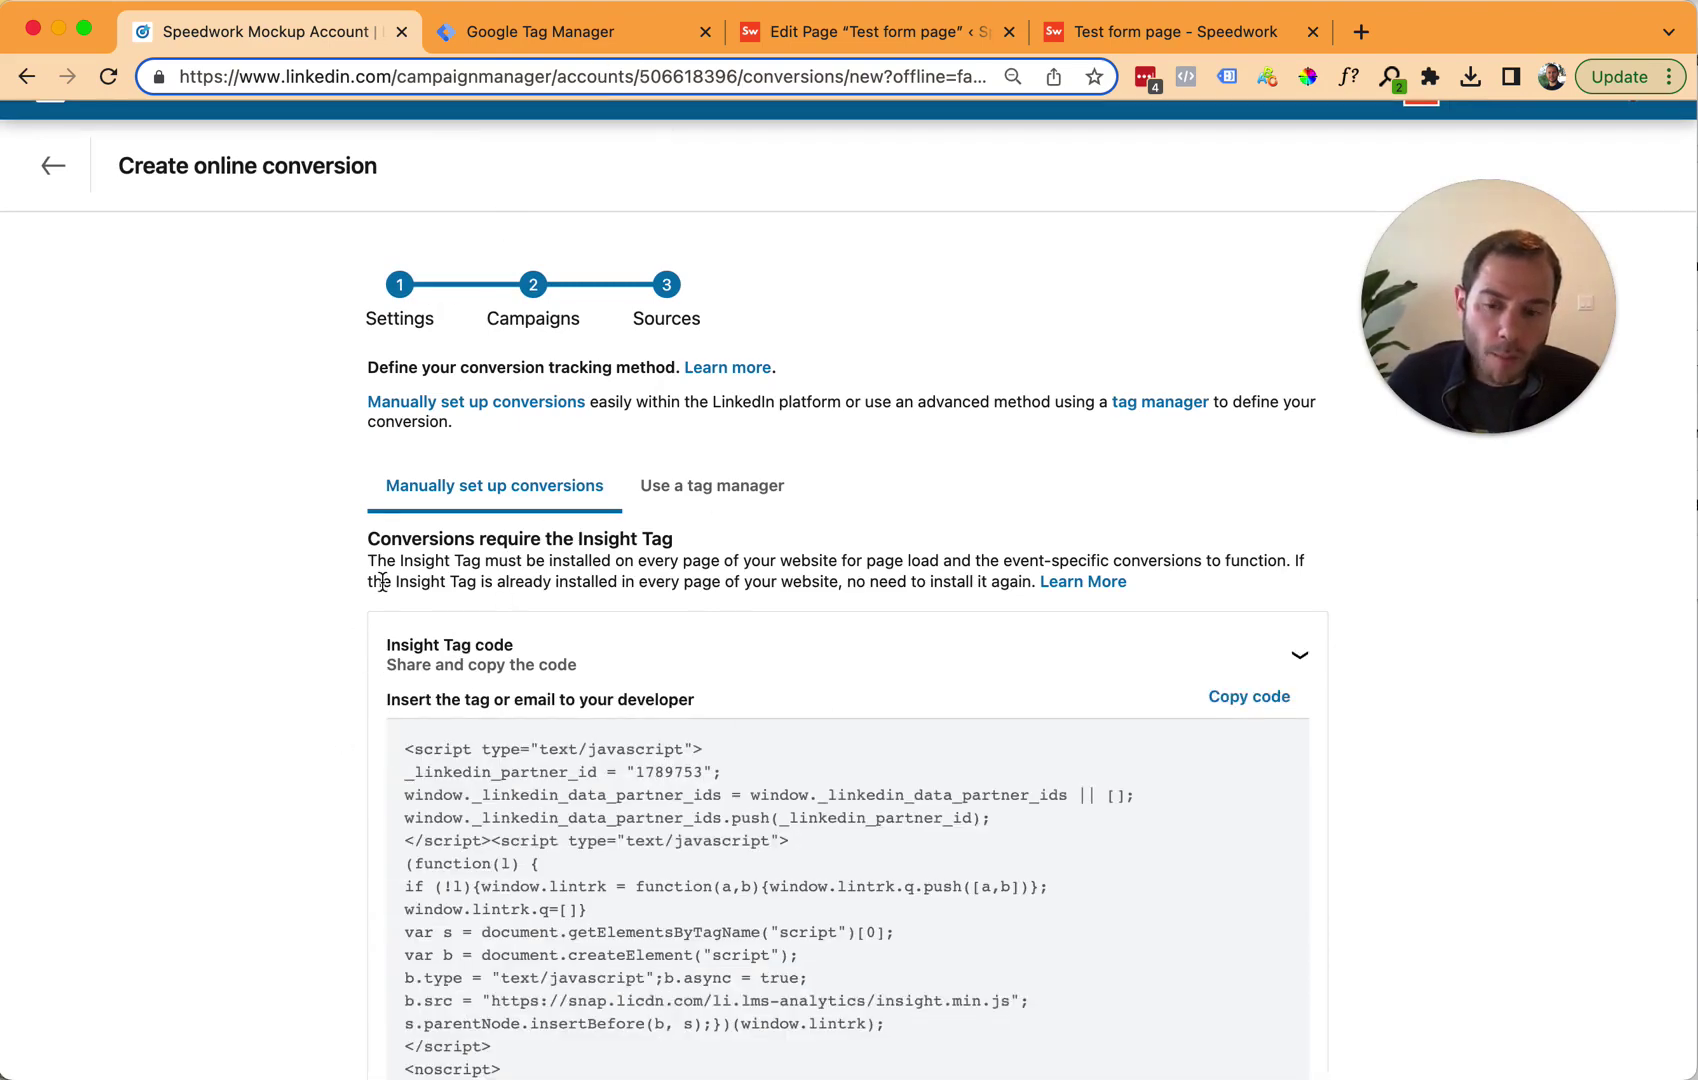
{"action": "scroll", "coordinate": [706, 723], "scroll_direction": "down", "scroll_amount": 9}
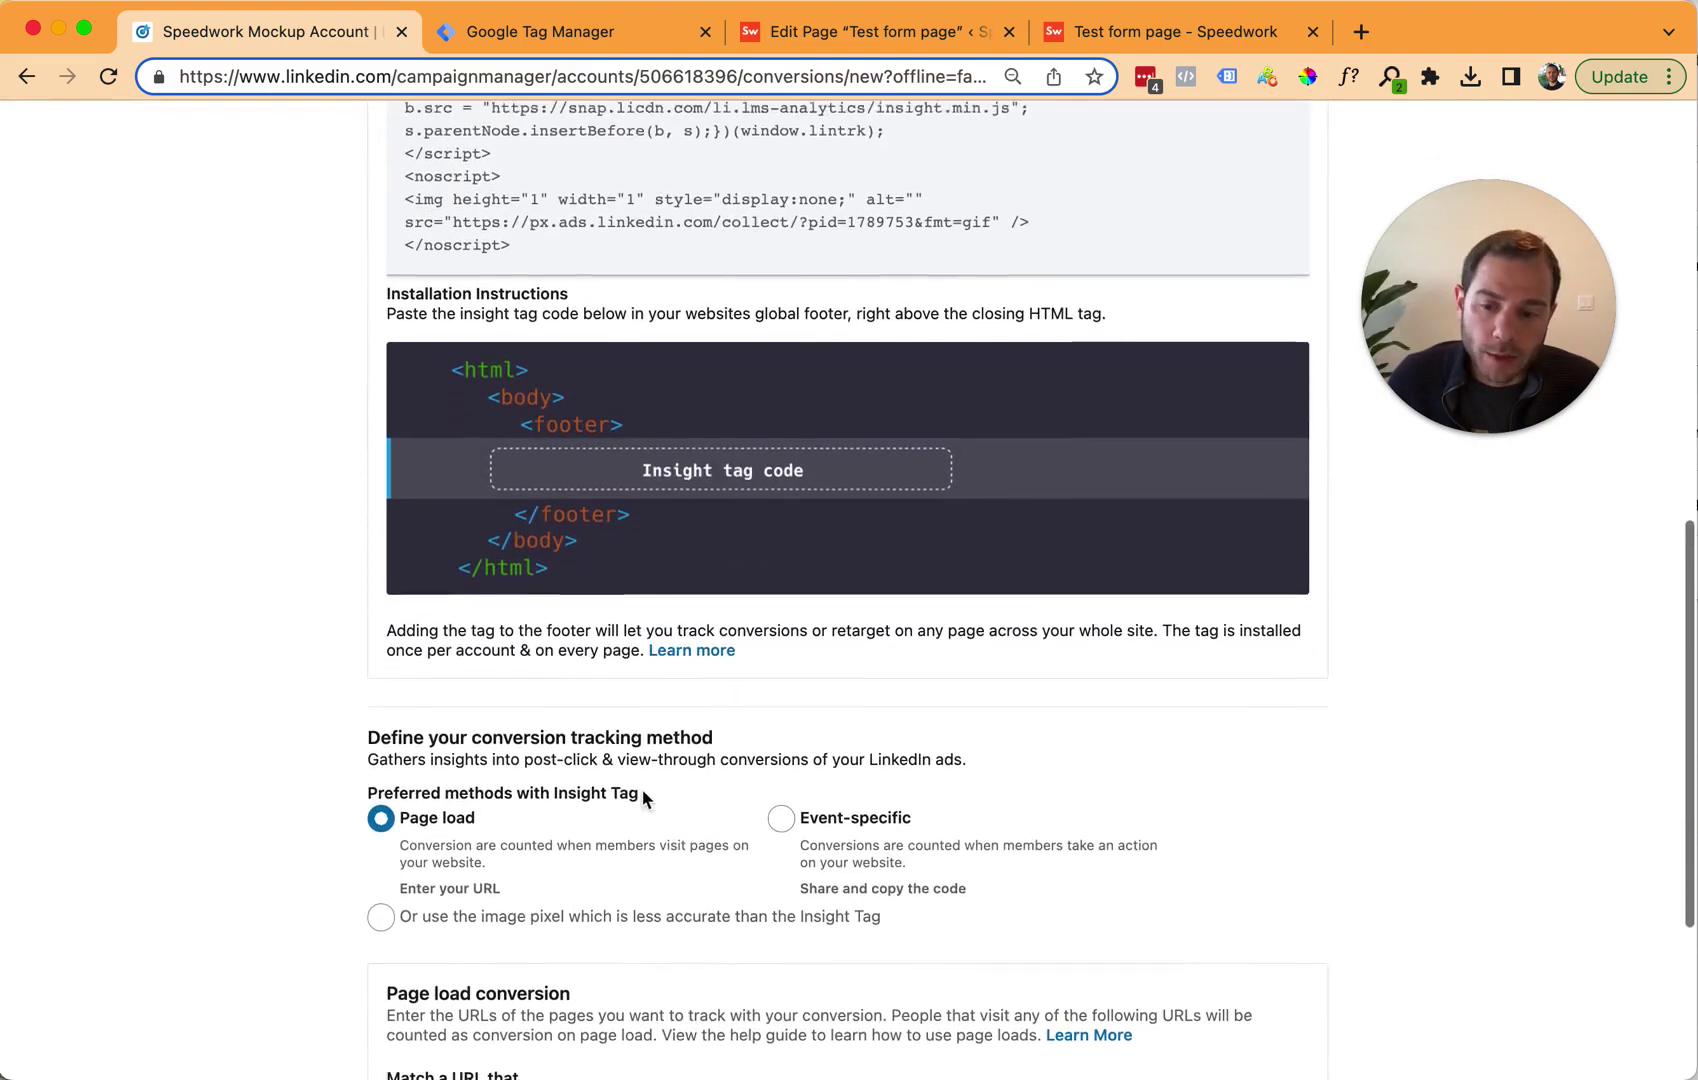
{"action": "scroll", "coordinate": [860, 795], "scroll_direction": "up", "scroll_amount": 7}
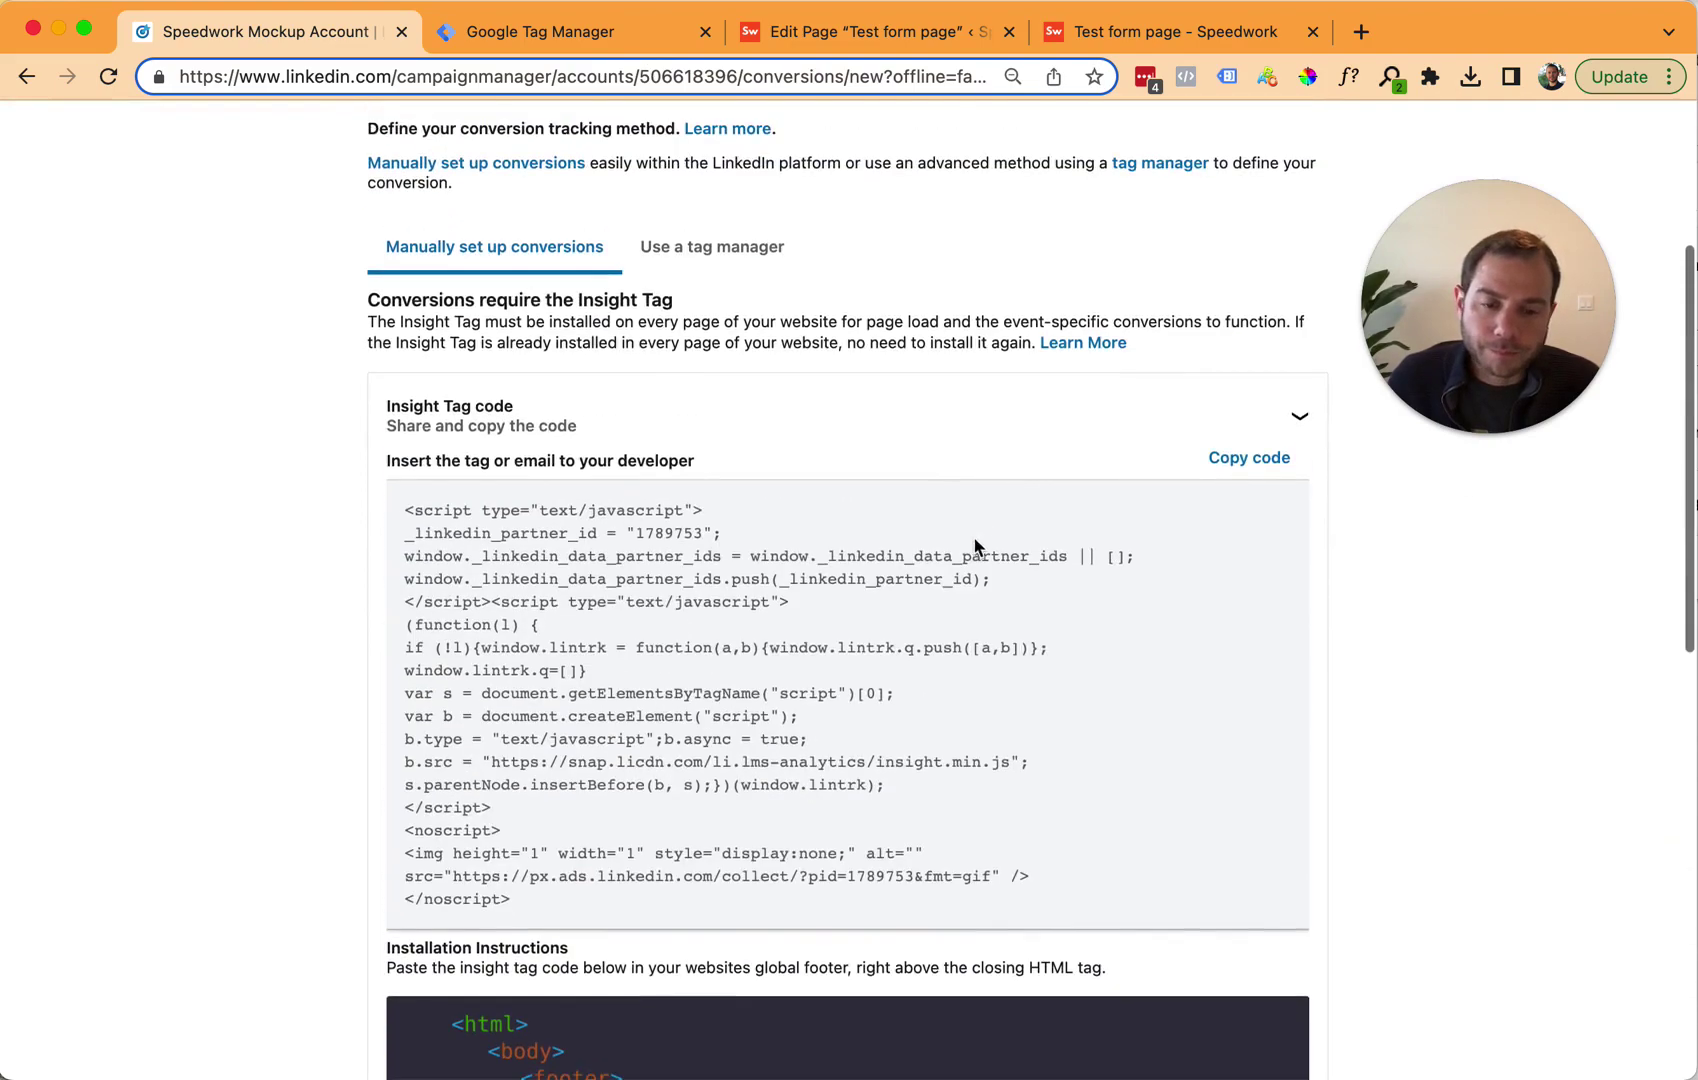
{"action": "scroll", "coordinate": [975, 546], "scroll_direction": "down", "scroll_amount": 2}
{"action": "scroll", "coordinate": [1080, 466], "scroll_direction": "up", "scroll_amount": 1}
{"action": "left_click", "coordinate": [1250, 388]}
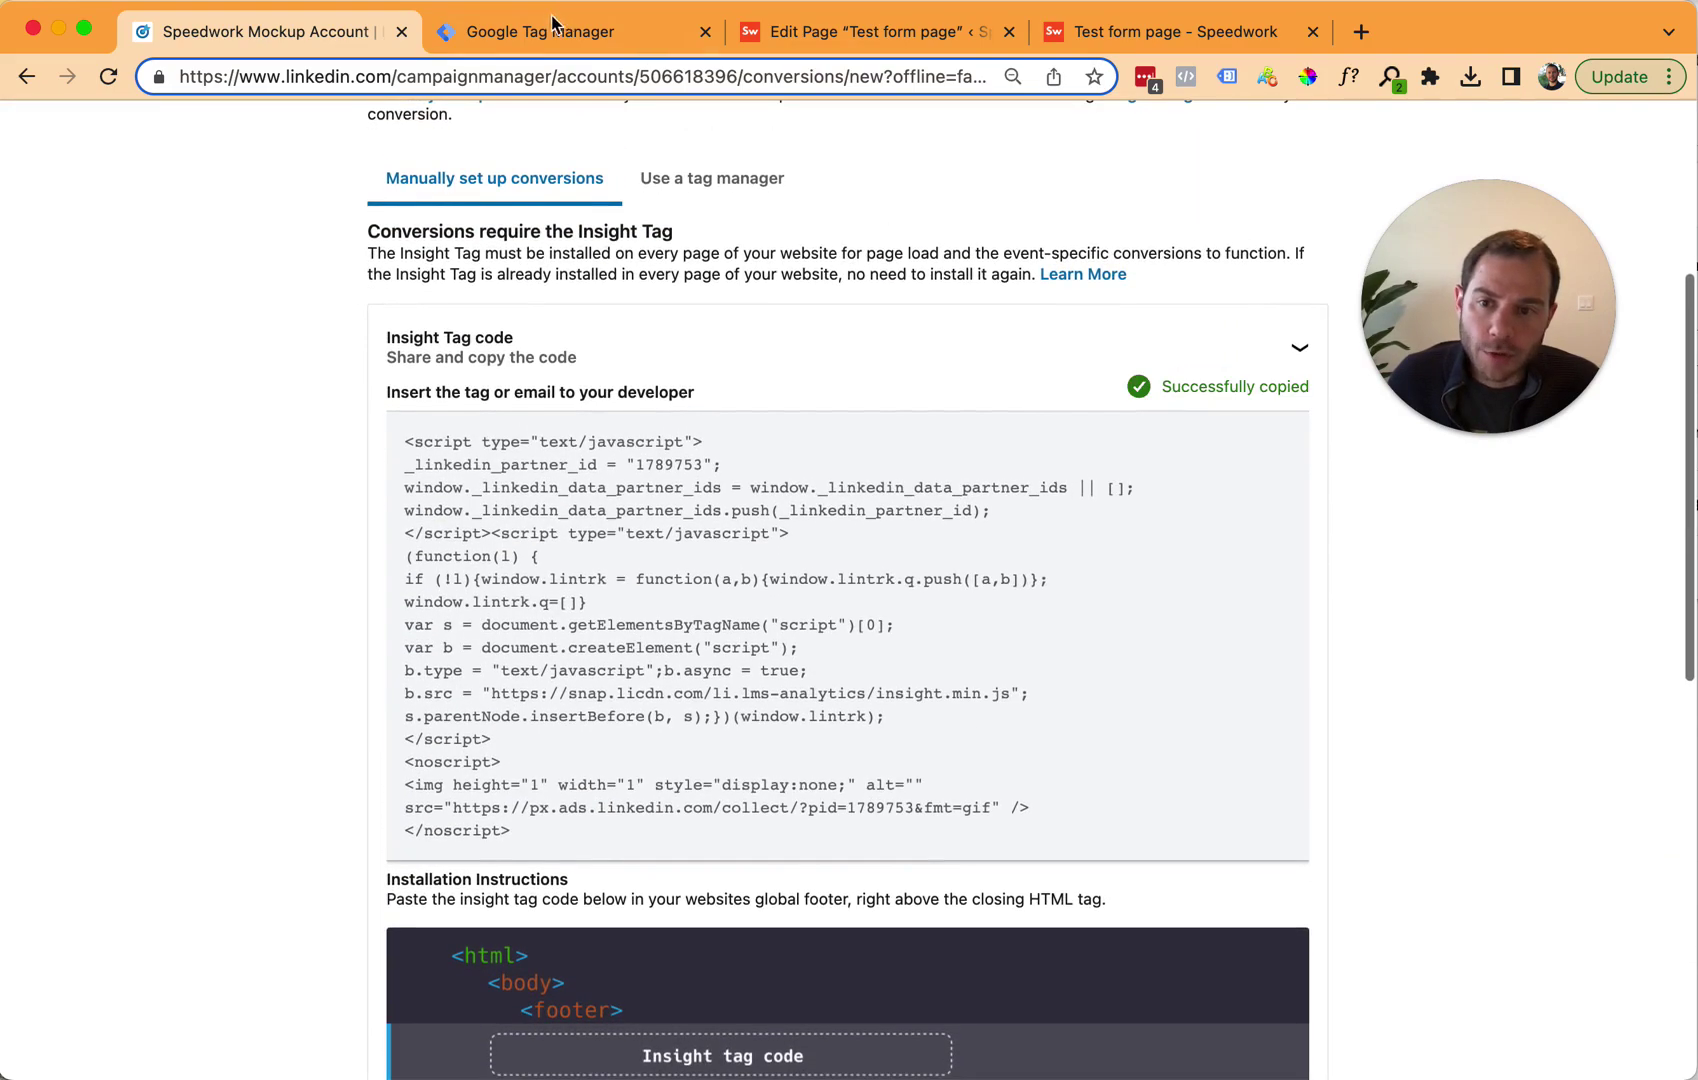
Step: In Google Tag Manager, add a new tag and name it "Demo LinkedIn Insight Tag"
{"action": "left_click", "coordinate": [553, 24]}
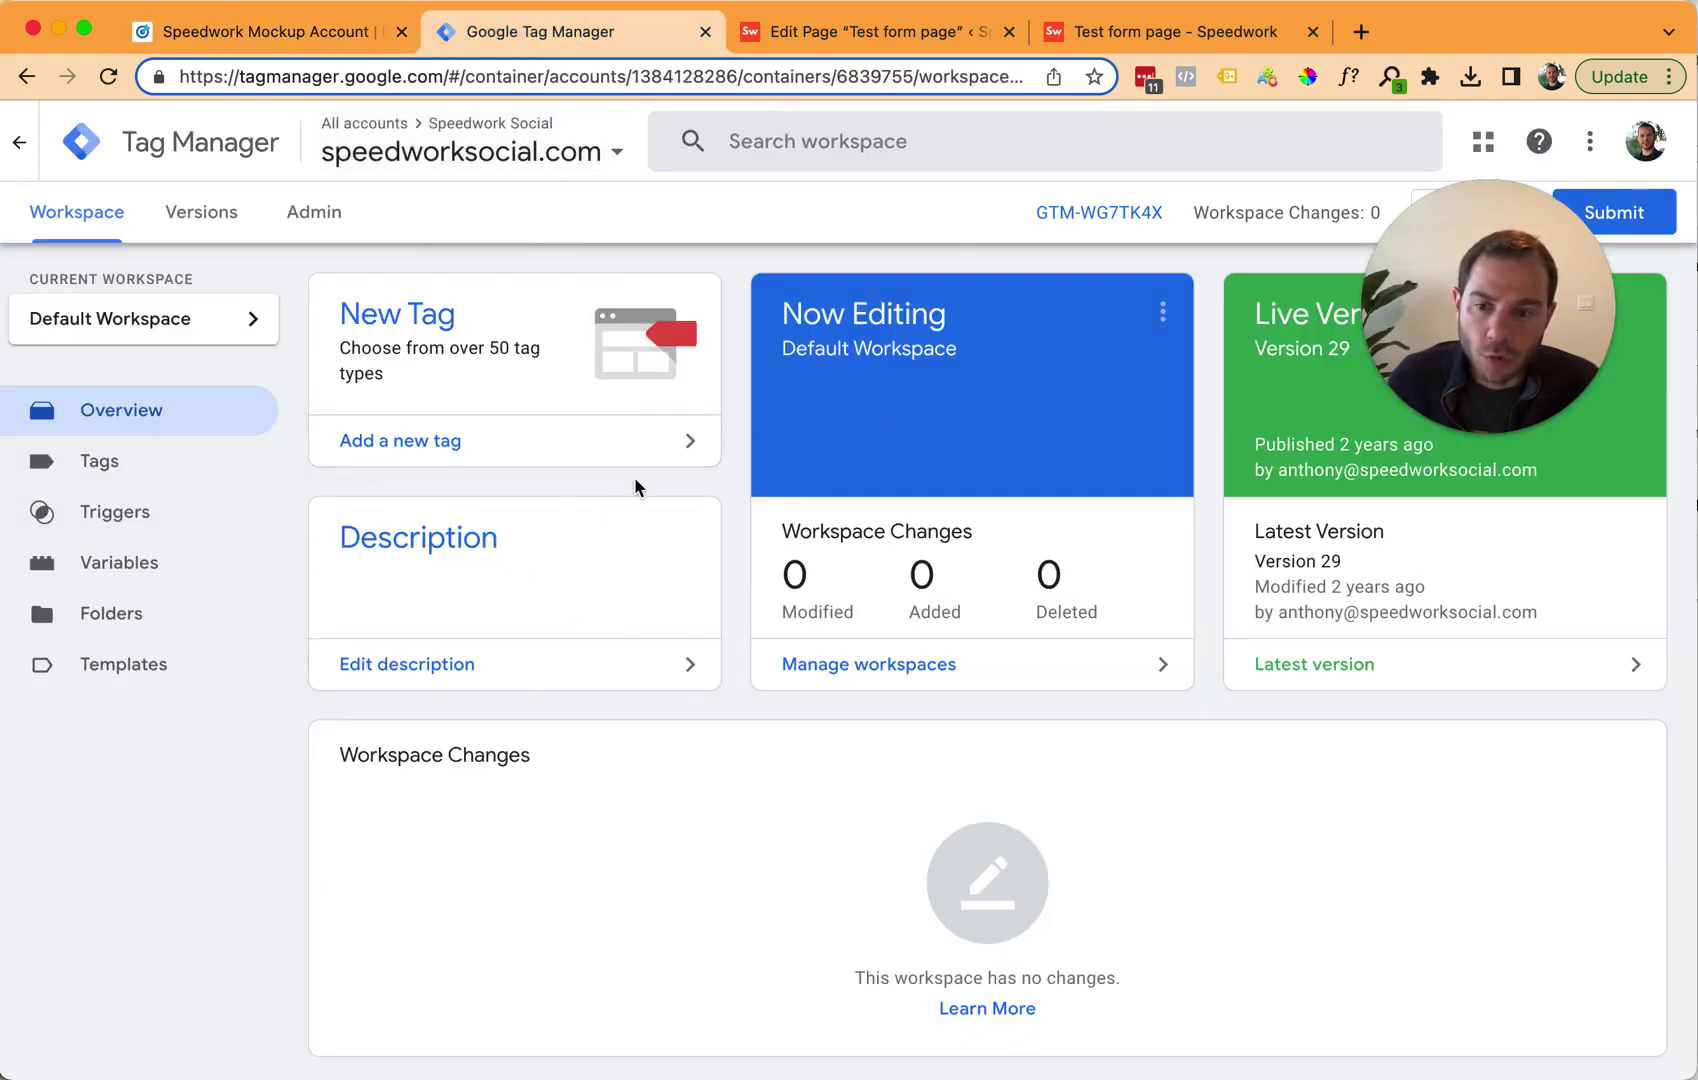
{"action": "left_click", "coordinate": [405, 441]}
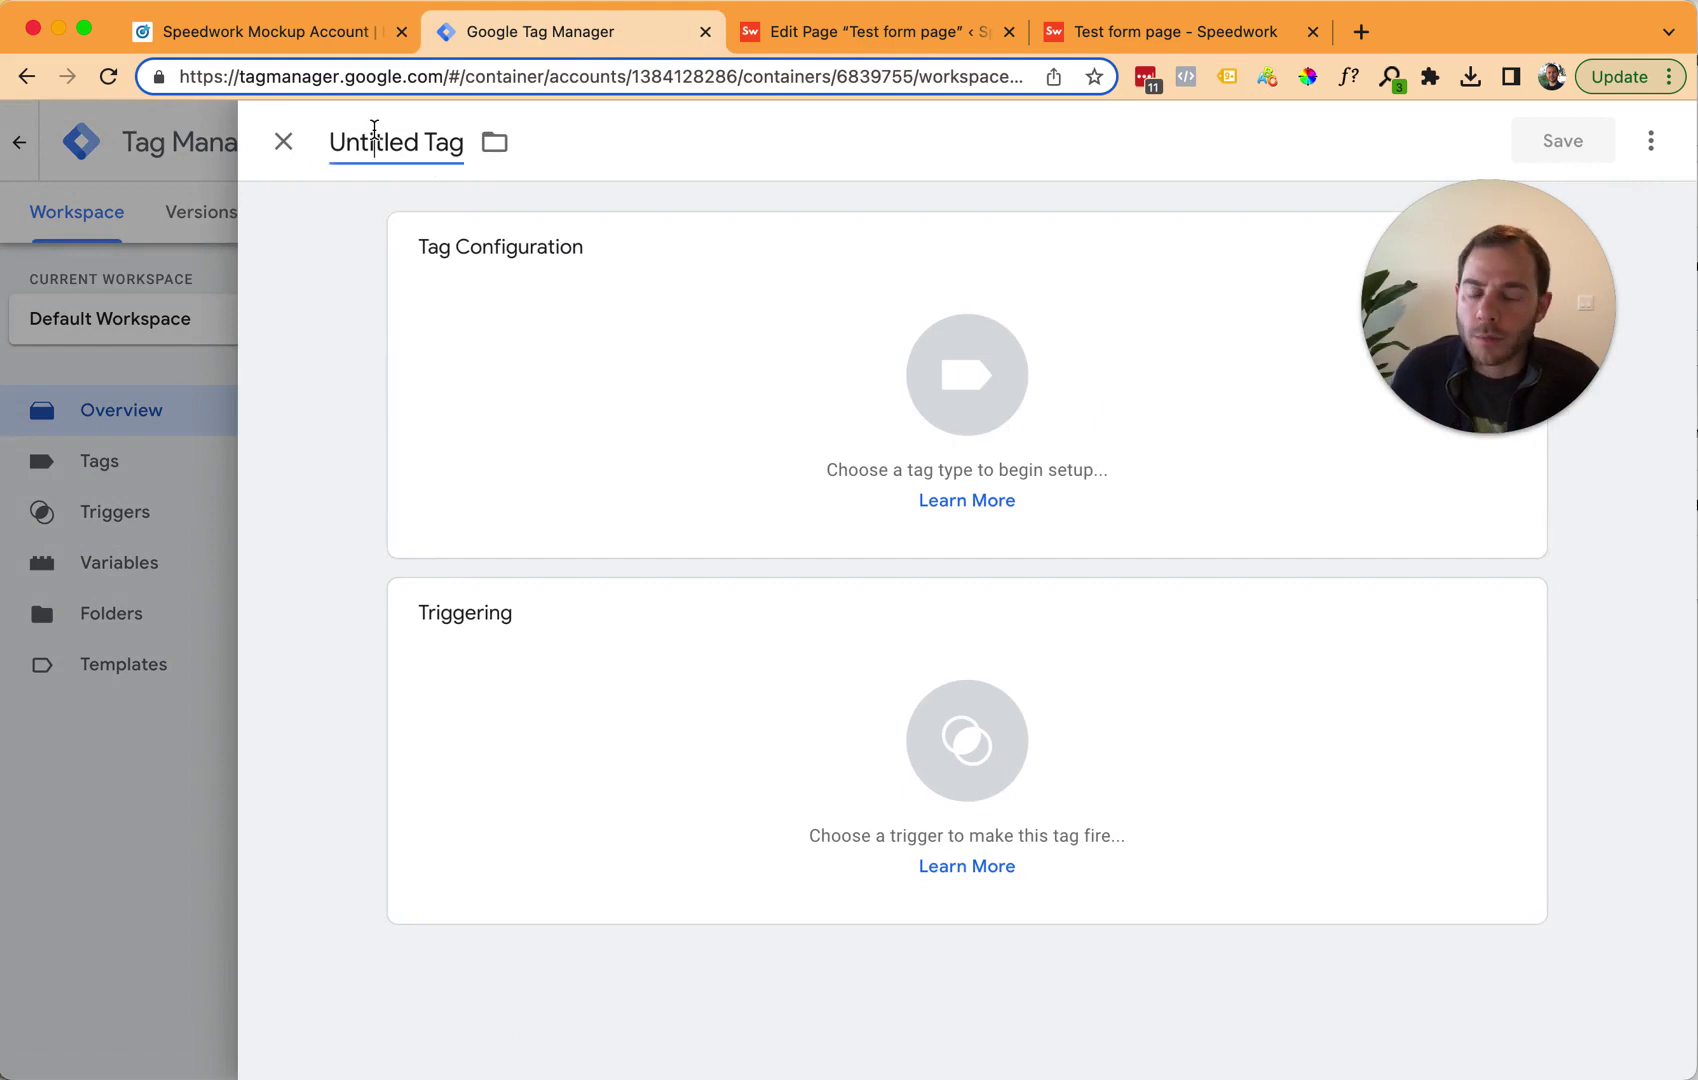
{"action": "left_click", "coordinate": [374, 130]}
{"action": "type", "text": "Demo LinkeDIn"}
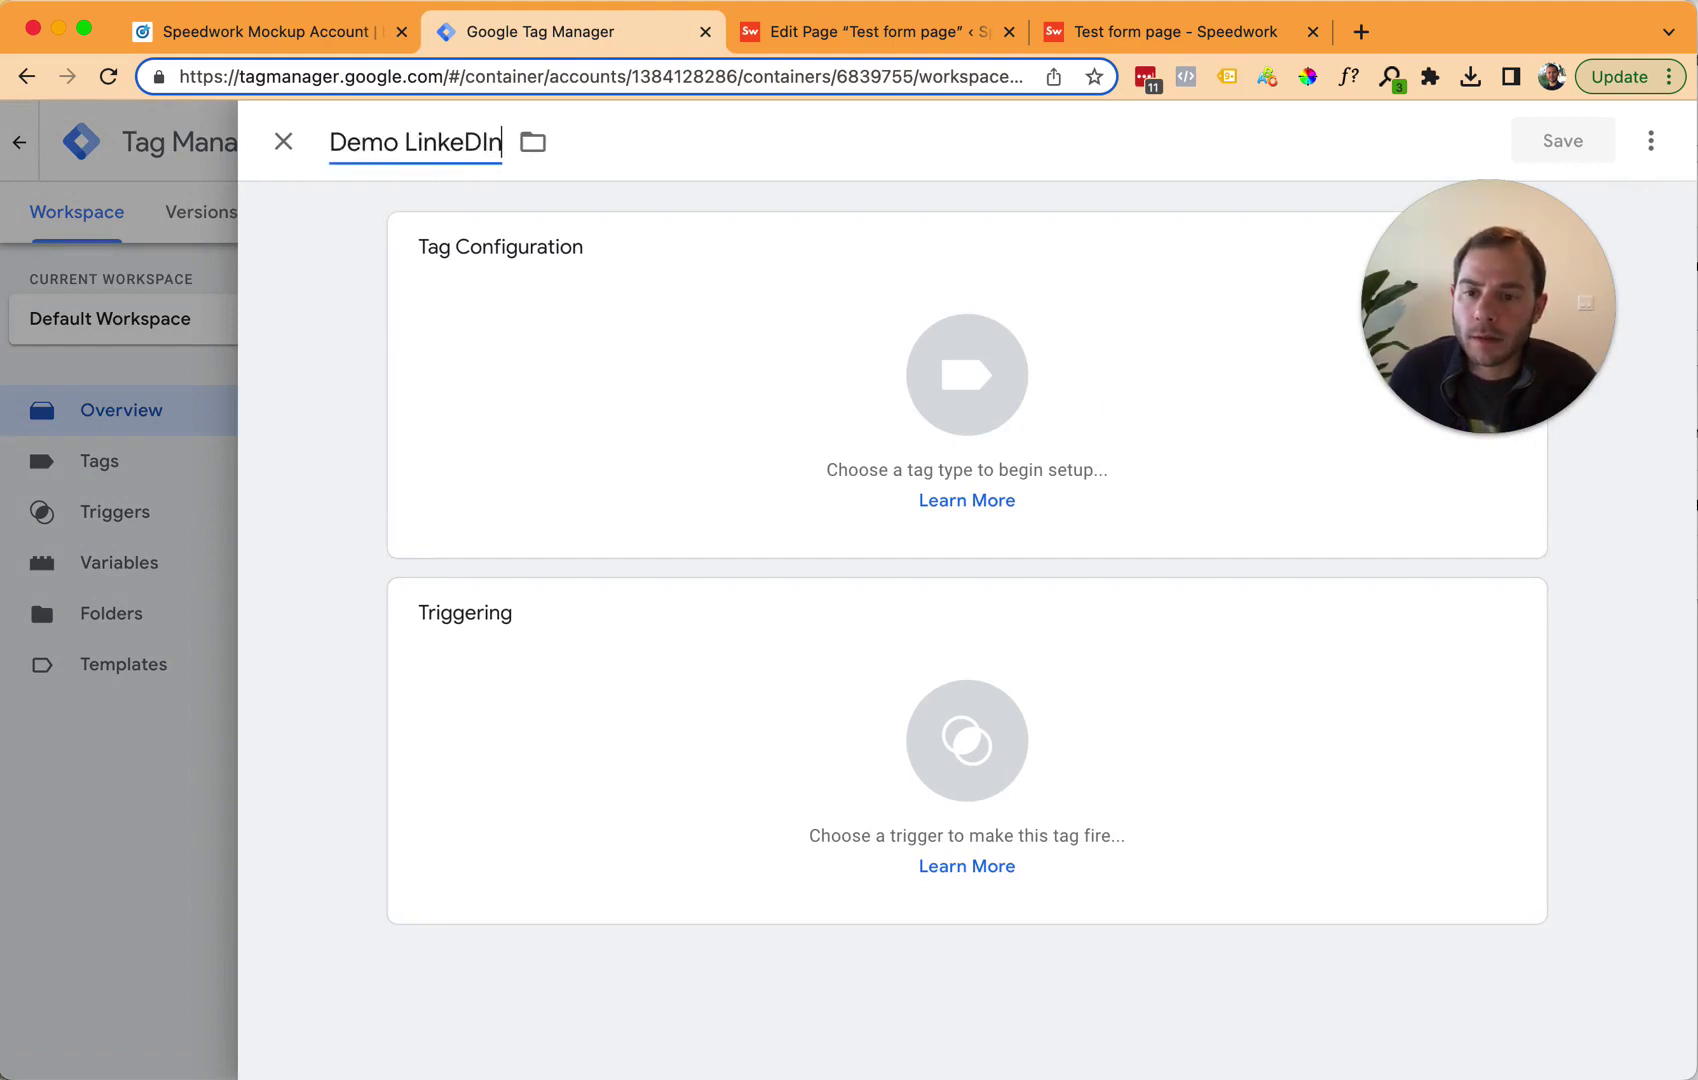
{"action": "key", "text": "BackSpace"}
{"action": "key", "text": "BackSpace"}
{"action": "key", "text": "BackSpace"}
{"action": "type", "text": "dIn Insi"}
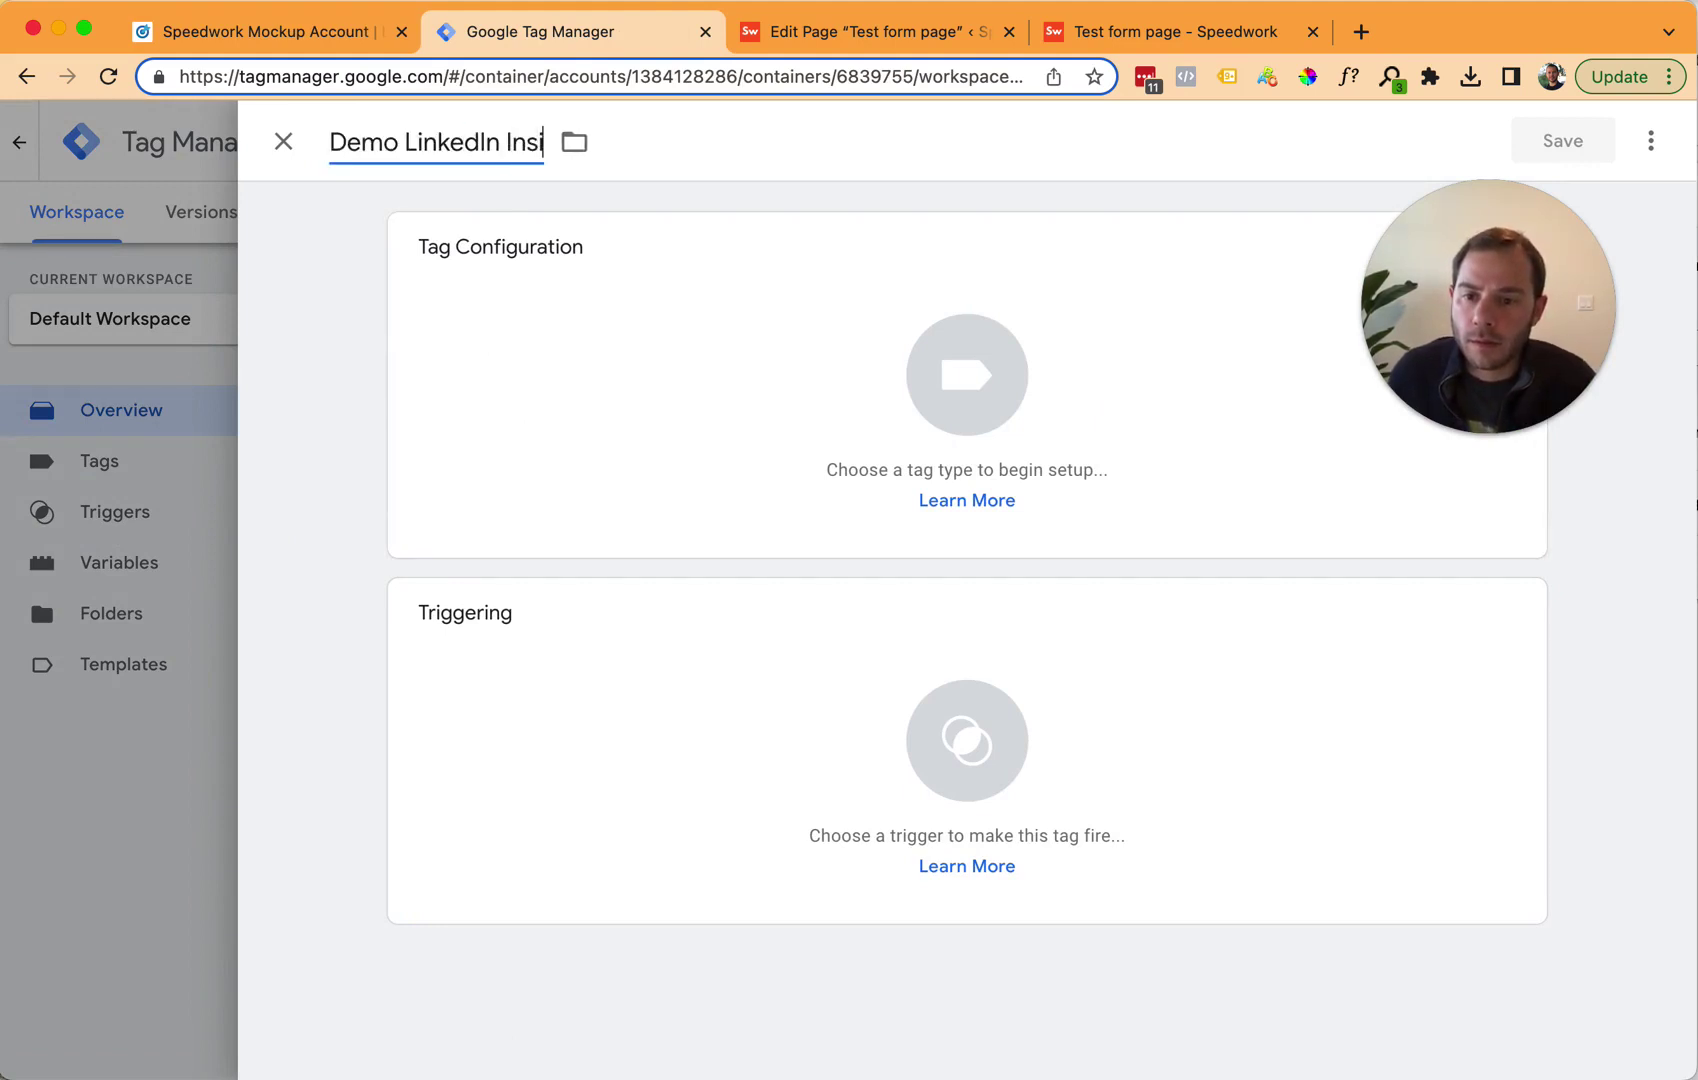
{"action": "type", "text": "ght Tag"}
Step: Make the tag a Custom HTML tag and paste the copied Insight Tag code into its HTML
{"action": "left_click", "coordinate": [552, 466]}
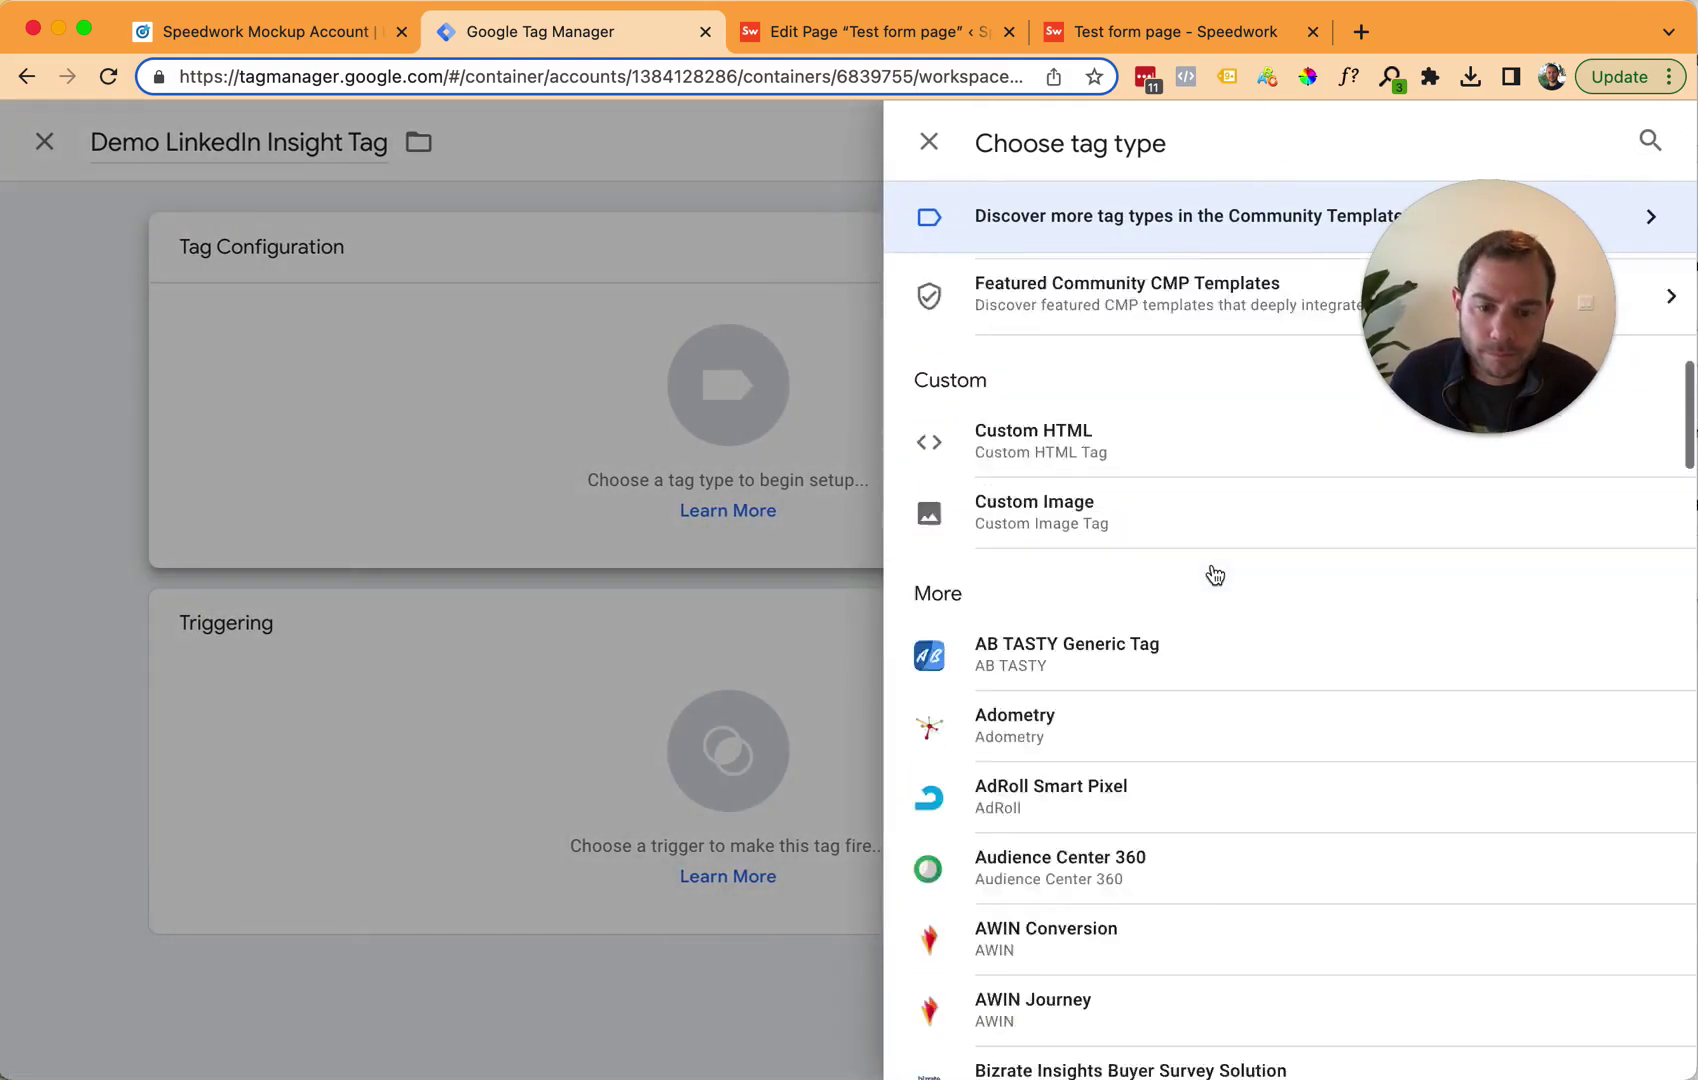
{"action": "scroll", "coordinate": [1099, 600], "scroll_direction": "down", "scroll_amount": 20}
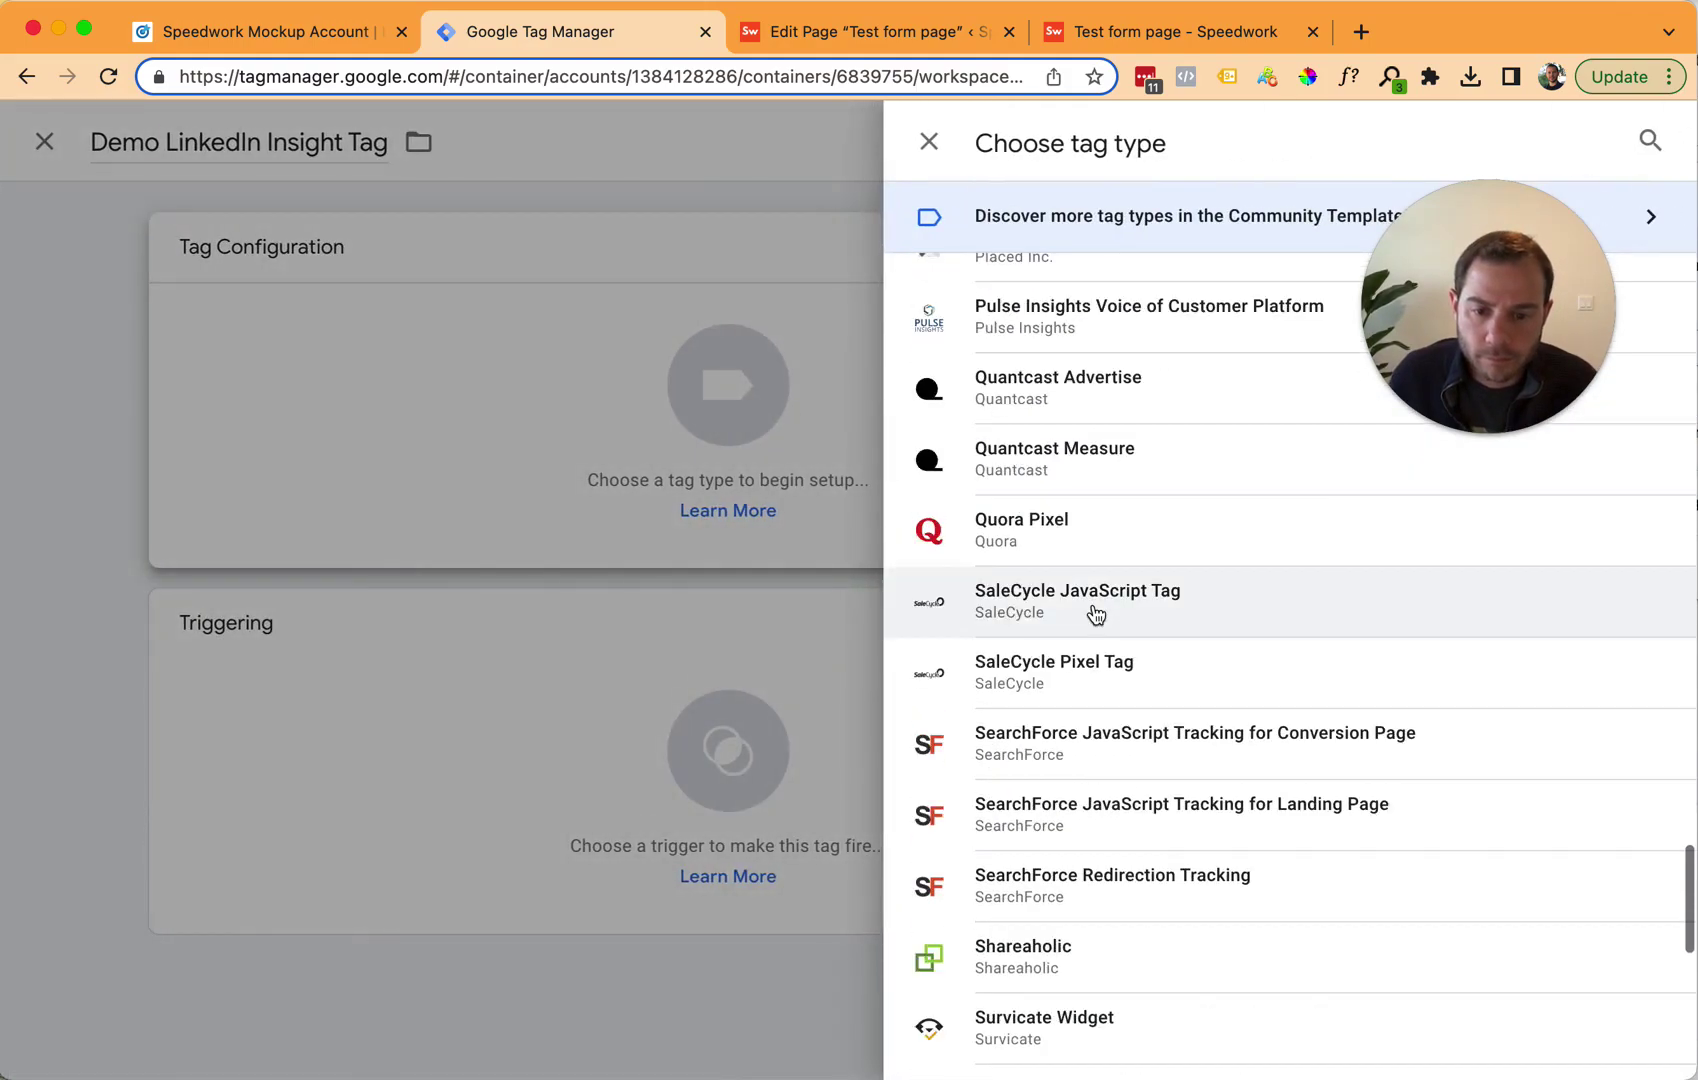
{"action": "key", "text": "super+f"}
{"action": "type", "text": "custom"}
{"action": "left_click", "coordinate": [1045, 724]}
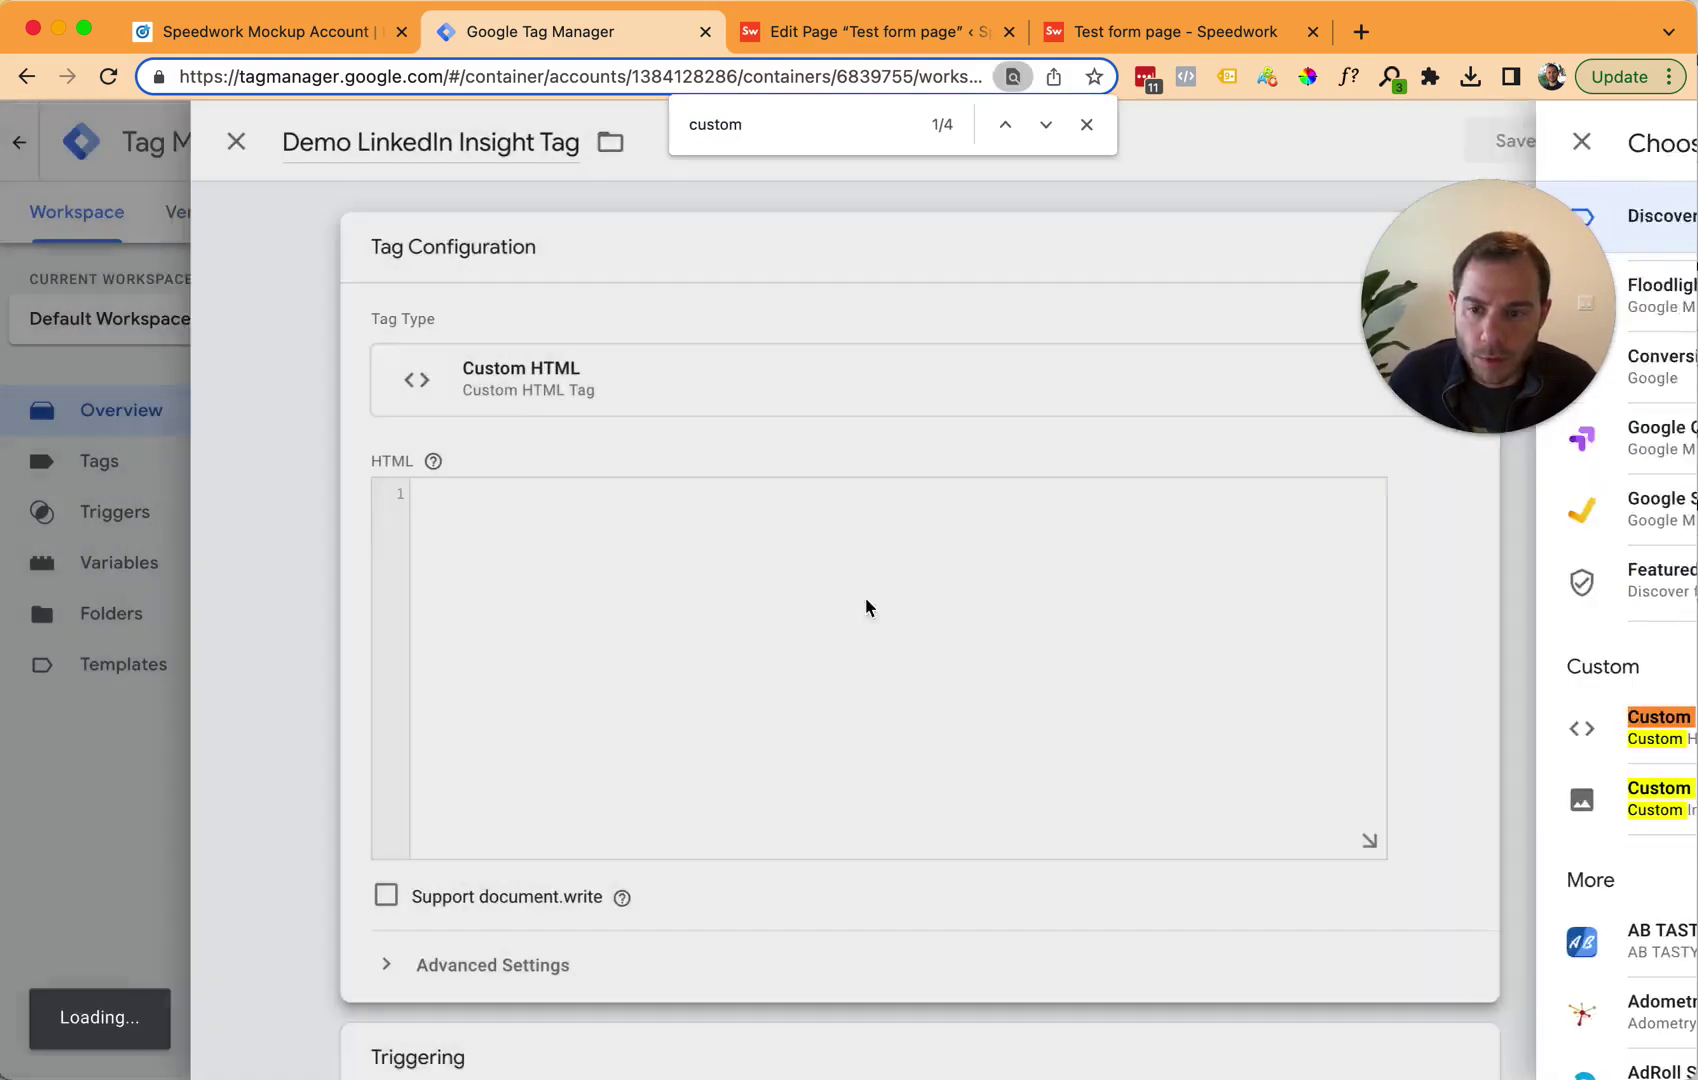
{"action": "key", "text": "super+v"}
Step: Set the Insight Tag to fire on the All Pages trigger and save it
{"action": "scroll", "coordinate": [712, 700], "scroll_direction": "down", "scroll_amount": 5}
{"action": "left_click", "coordinate": [712, 845]}
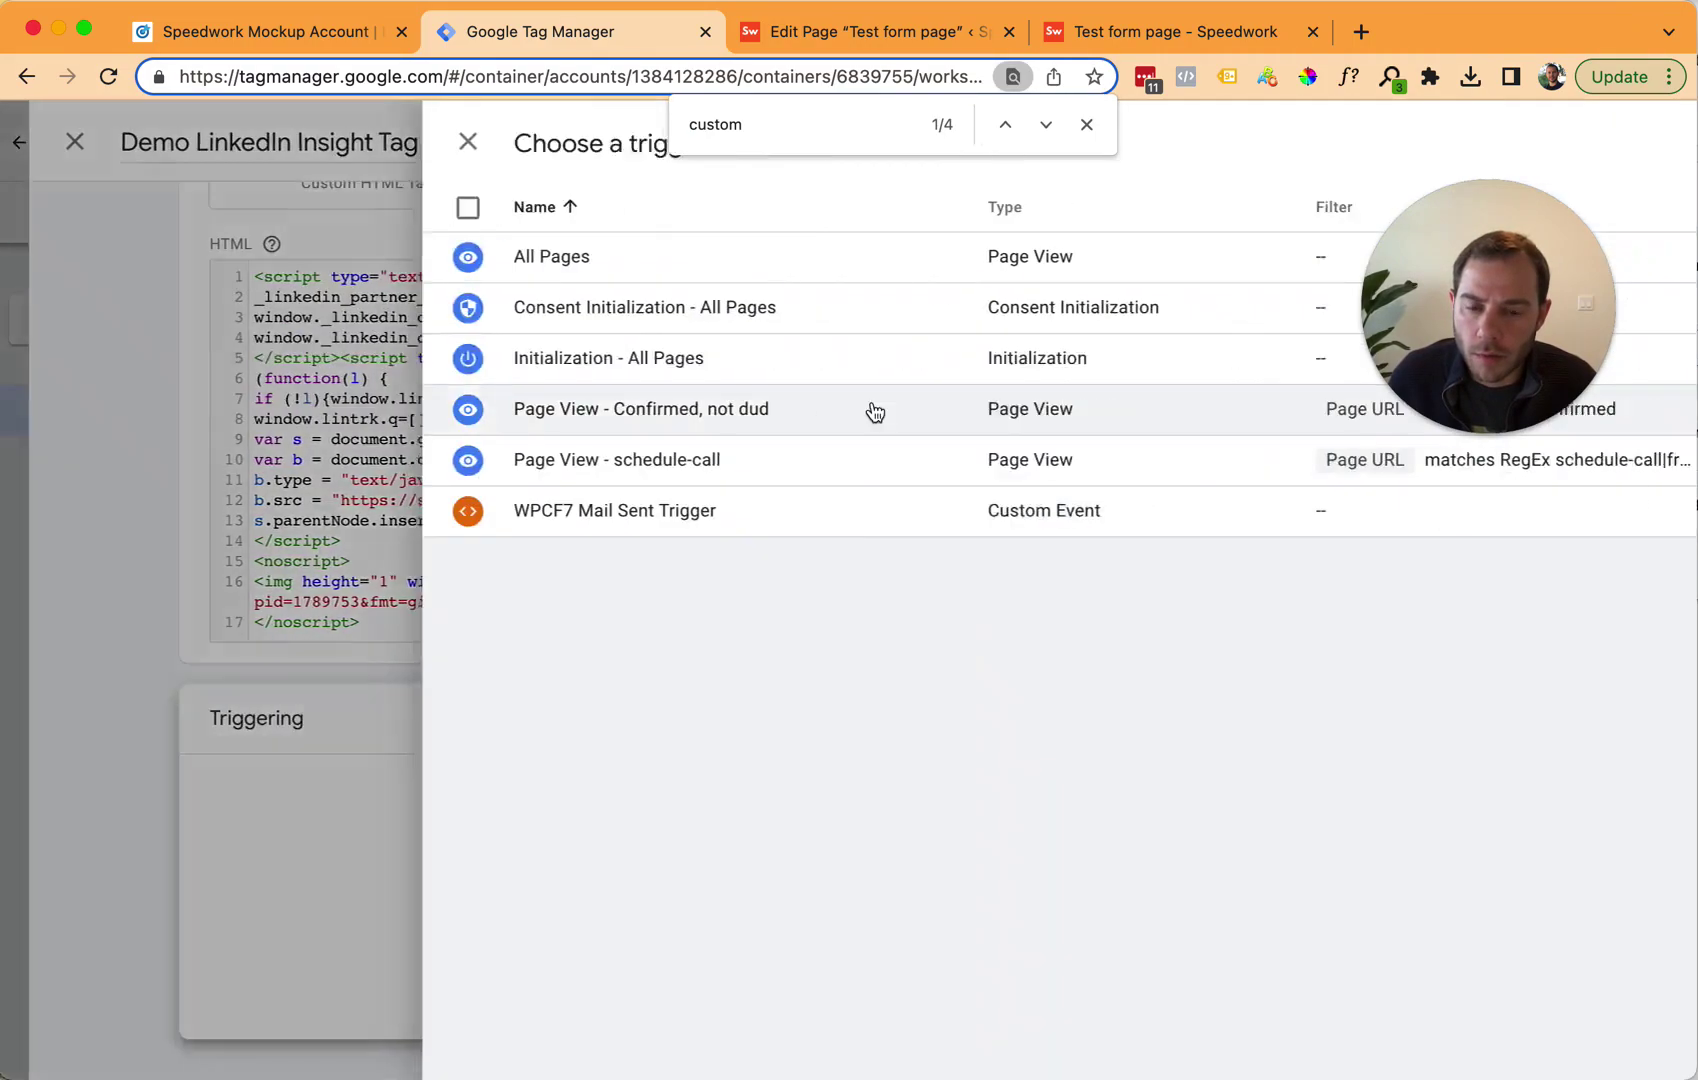
{"action": "left_click", "coordinate": [530, 256]}
{"action": "left_click", "coordinate": [1086, 124]}
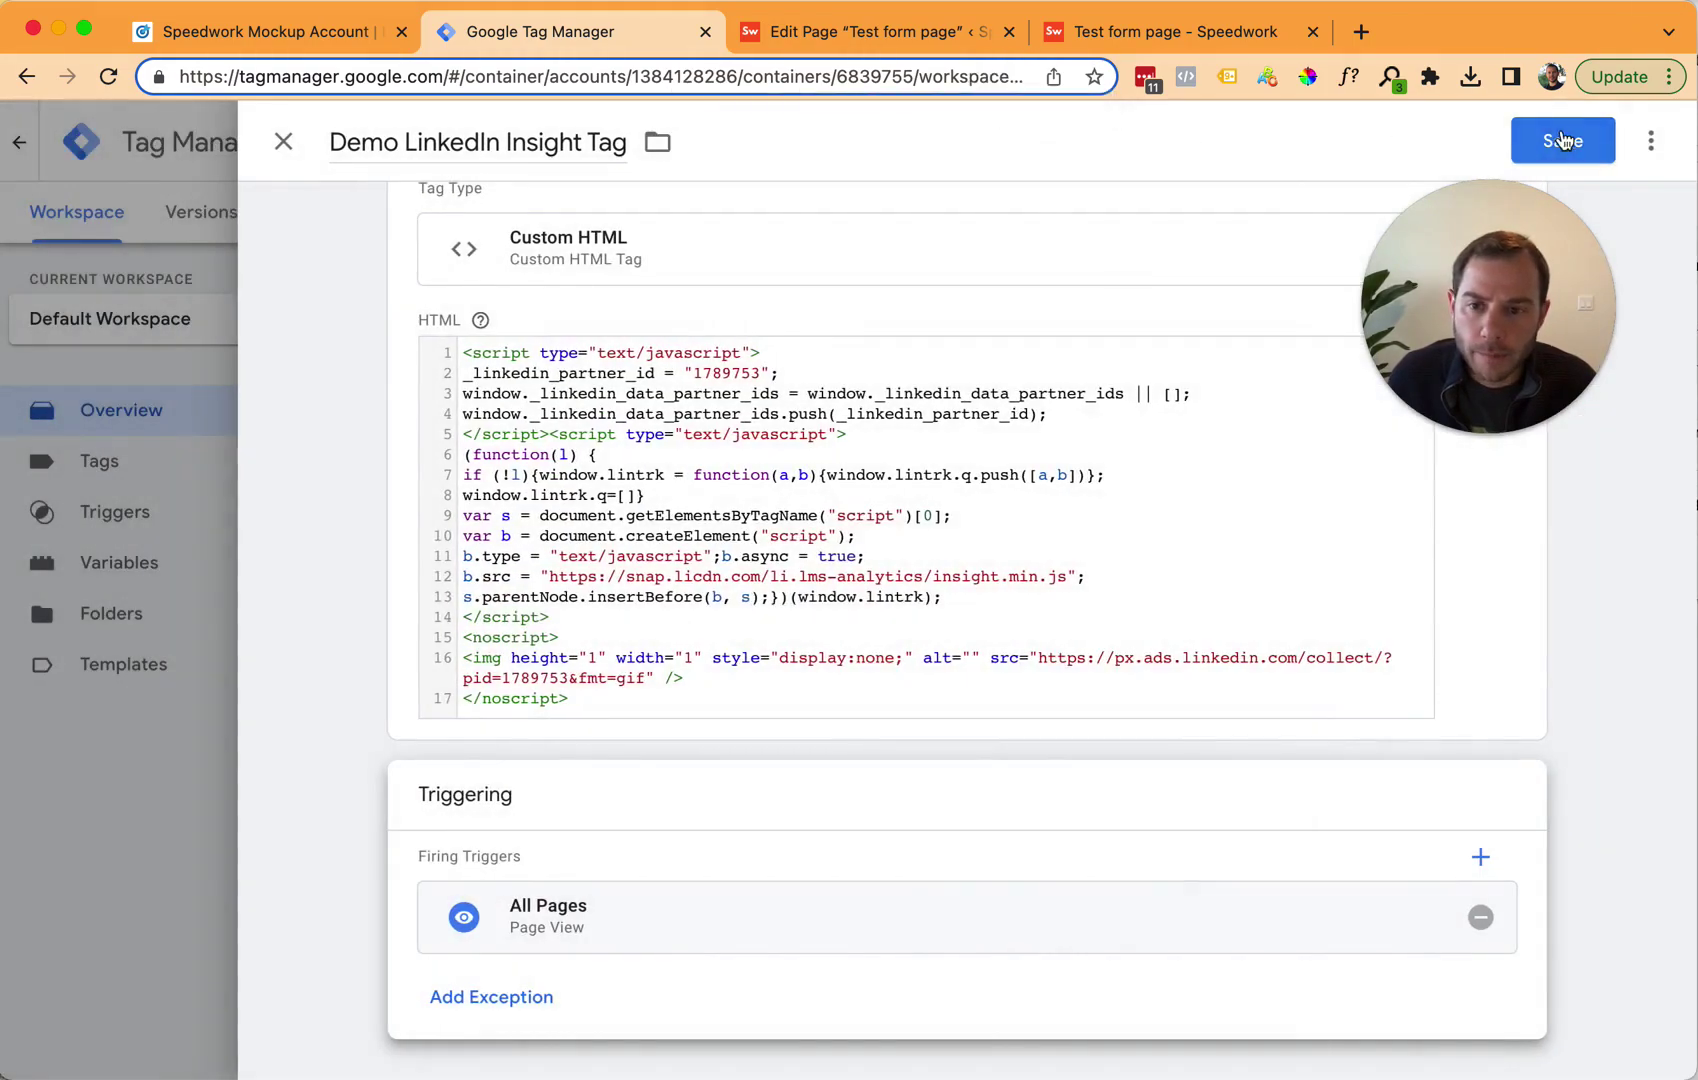
{"action": "left_click", "coordinate": [1563, 140]}
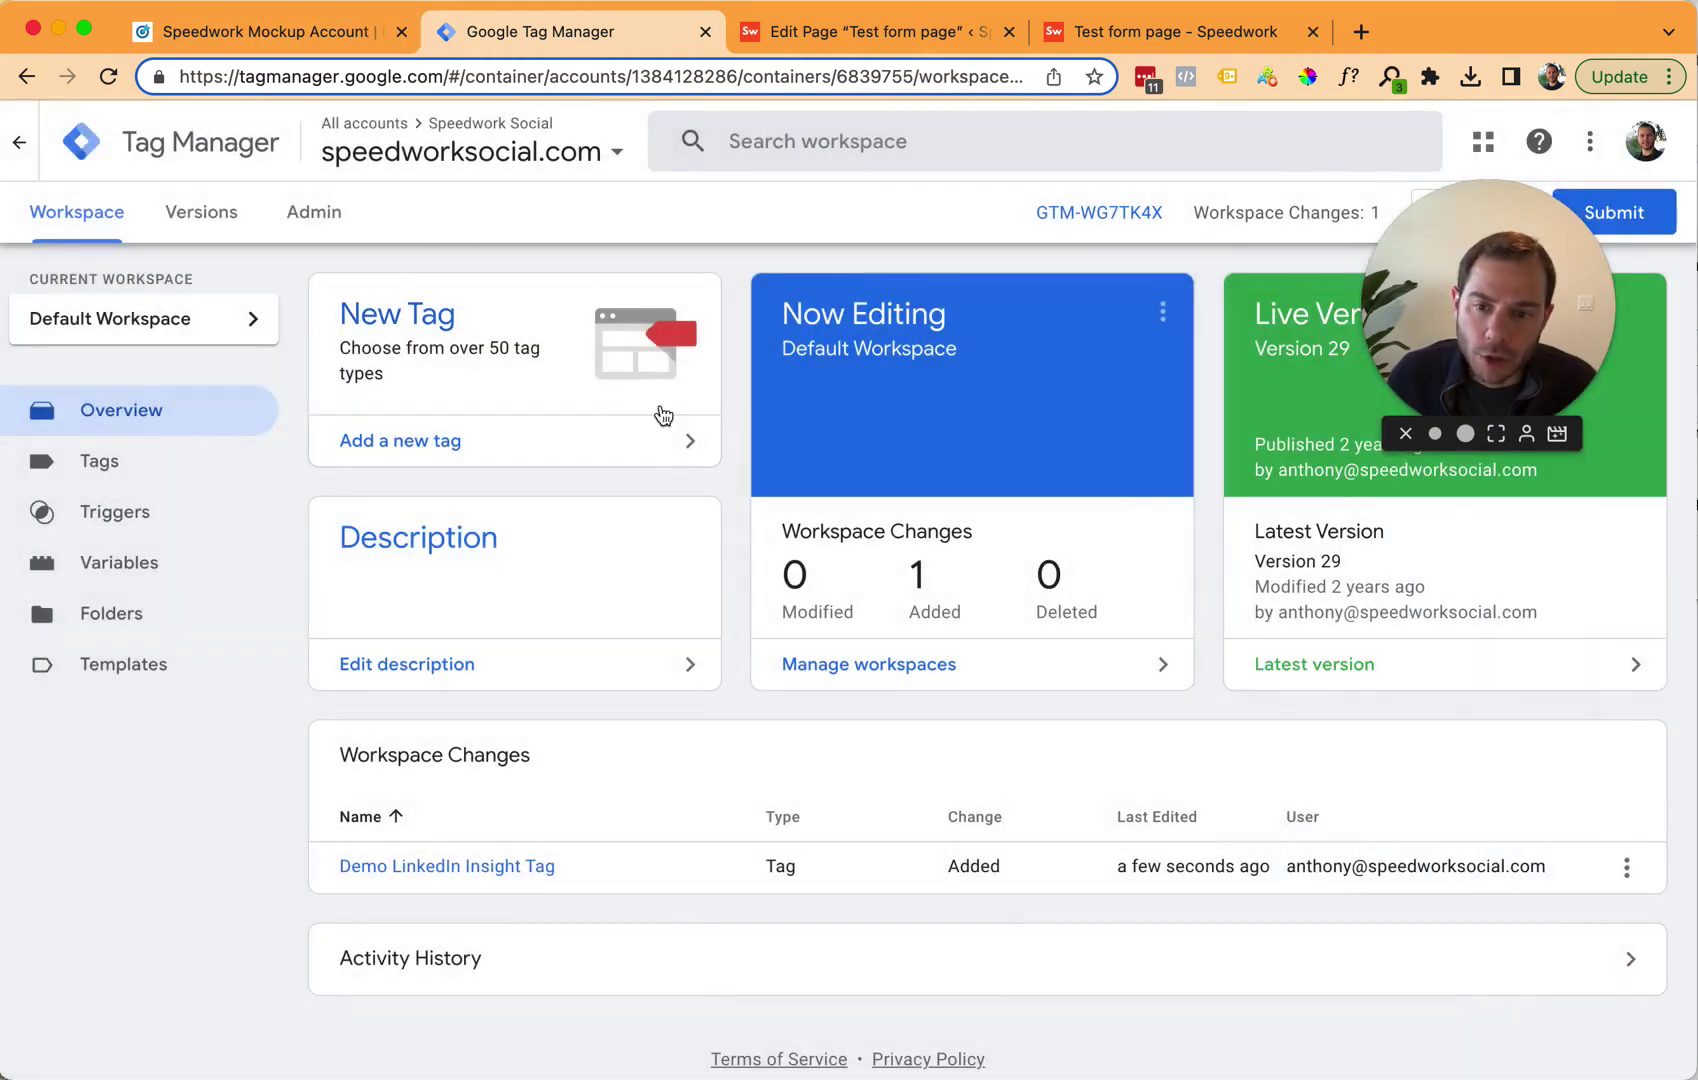
Step: Back in LinkedIn Campaign Manager, set the conversion tracking method to Event-specific and copy its event code
{"action": "left_click", "coordinate": [287, 38]}
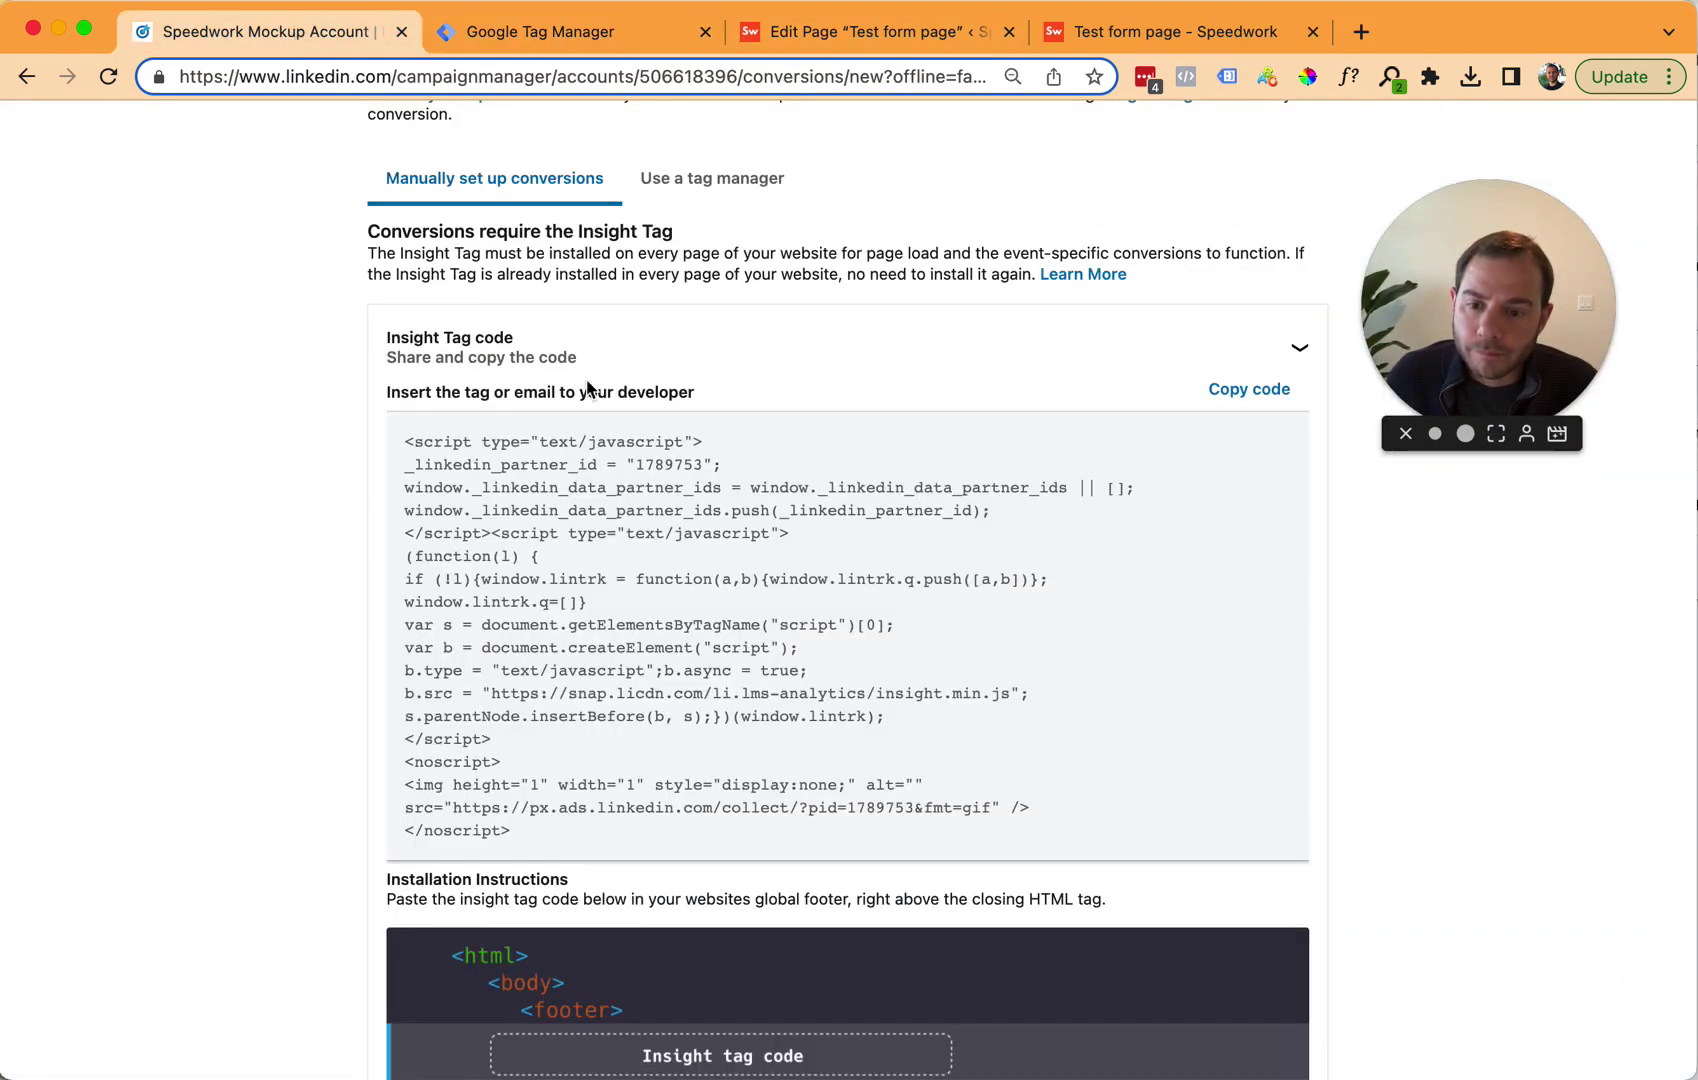
{"action": "left_click", "coordinate": [457, 337]}
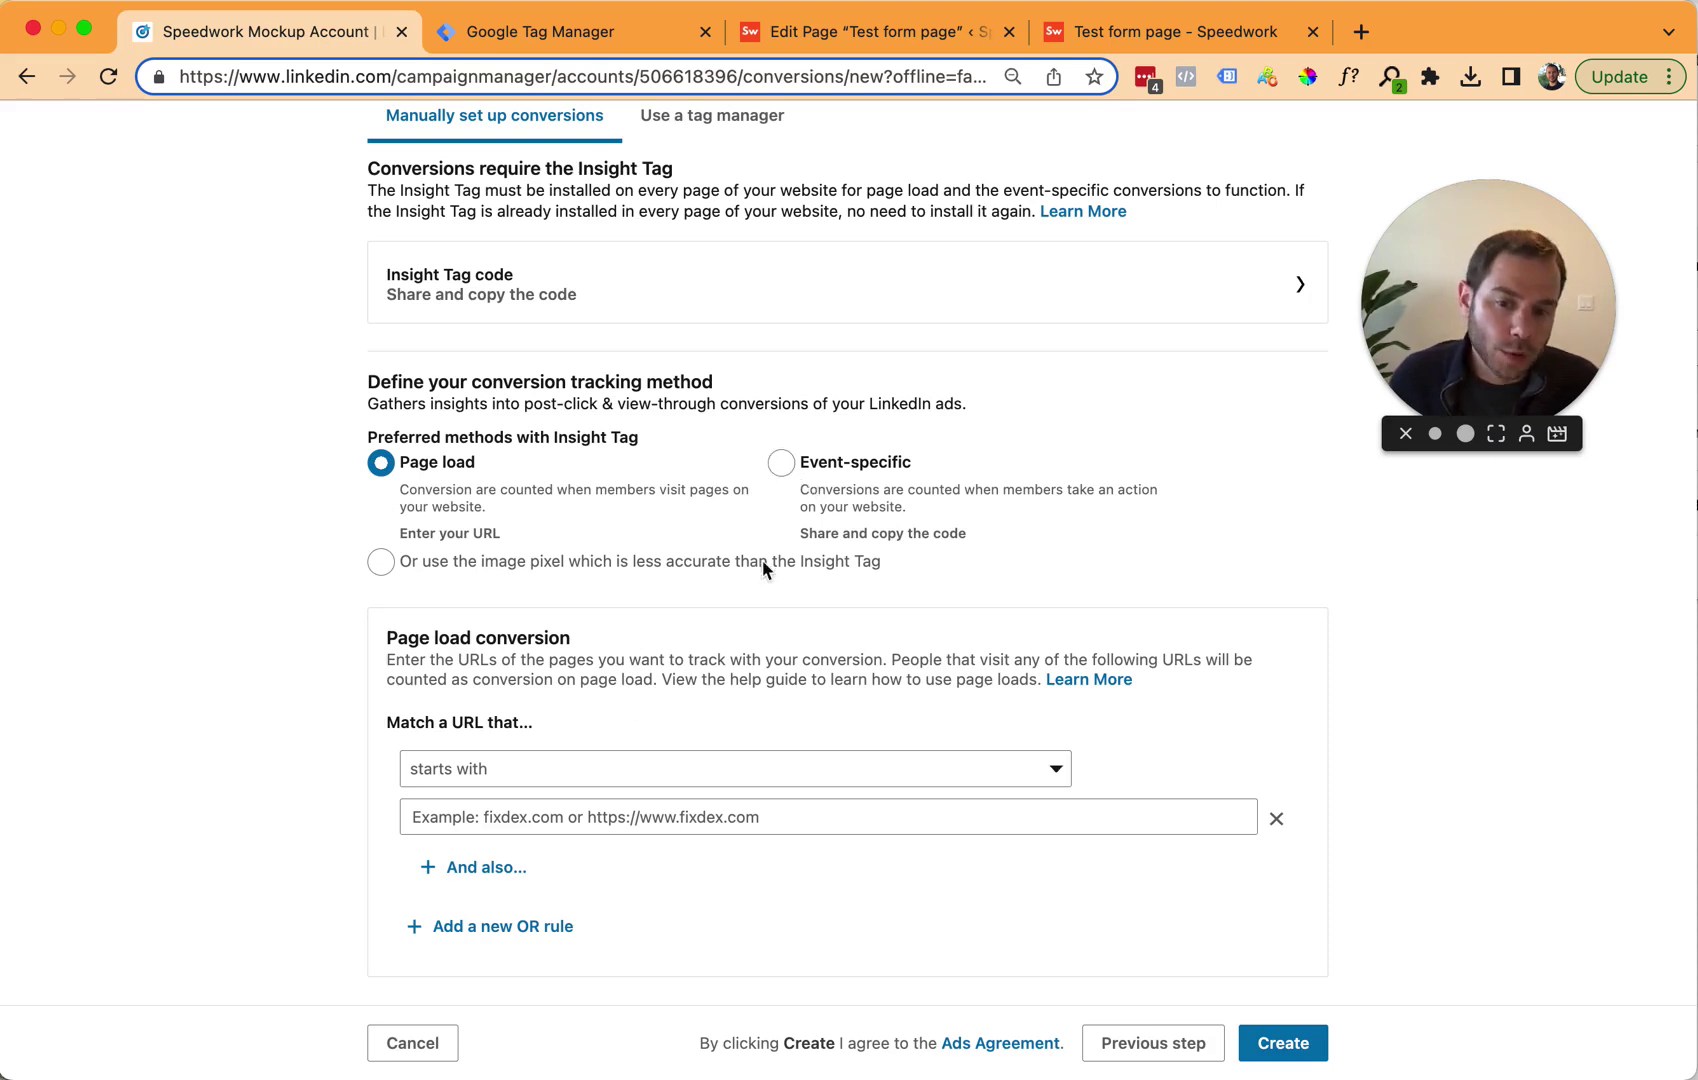
{"action": "left_click", "coordinate": [781, 463]}
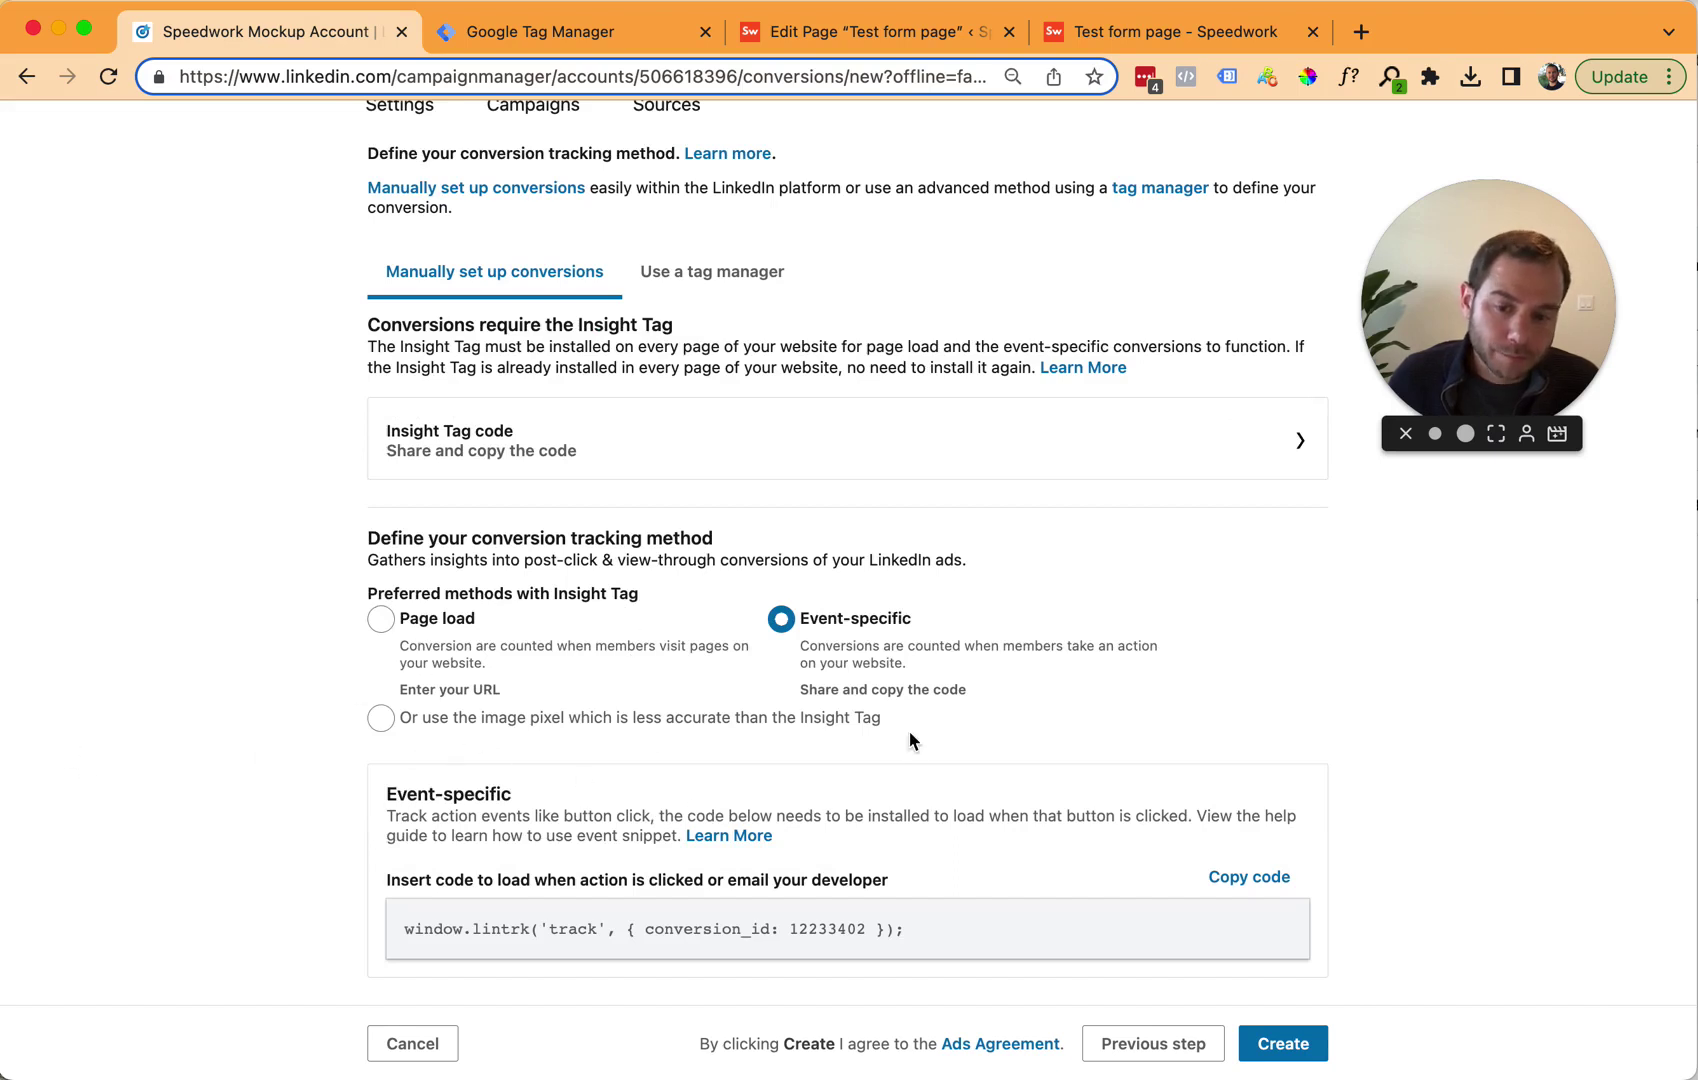
{"action": "left_click_drag", "start_coordinate": [905, 722], "coordinate": [385, 729]}
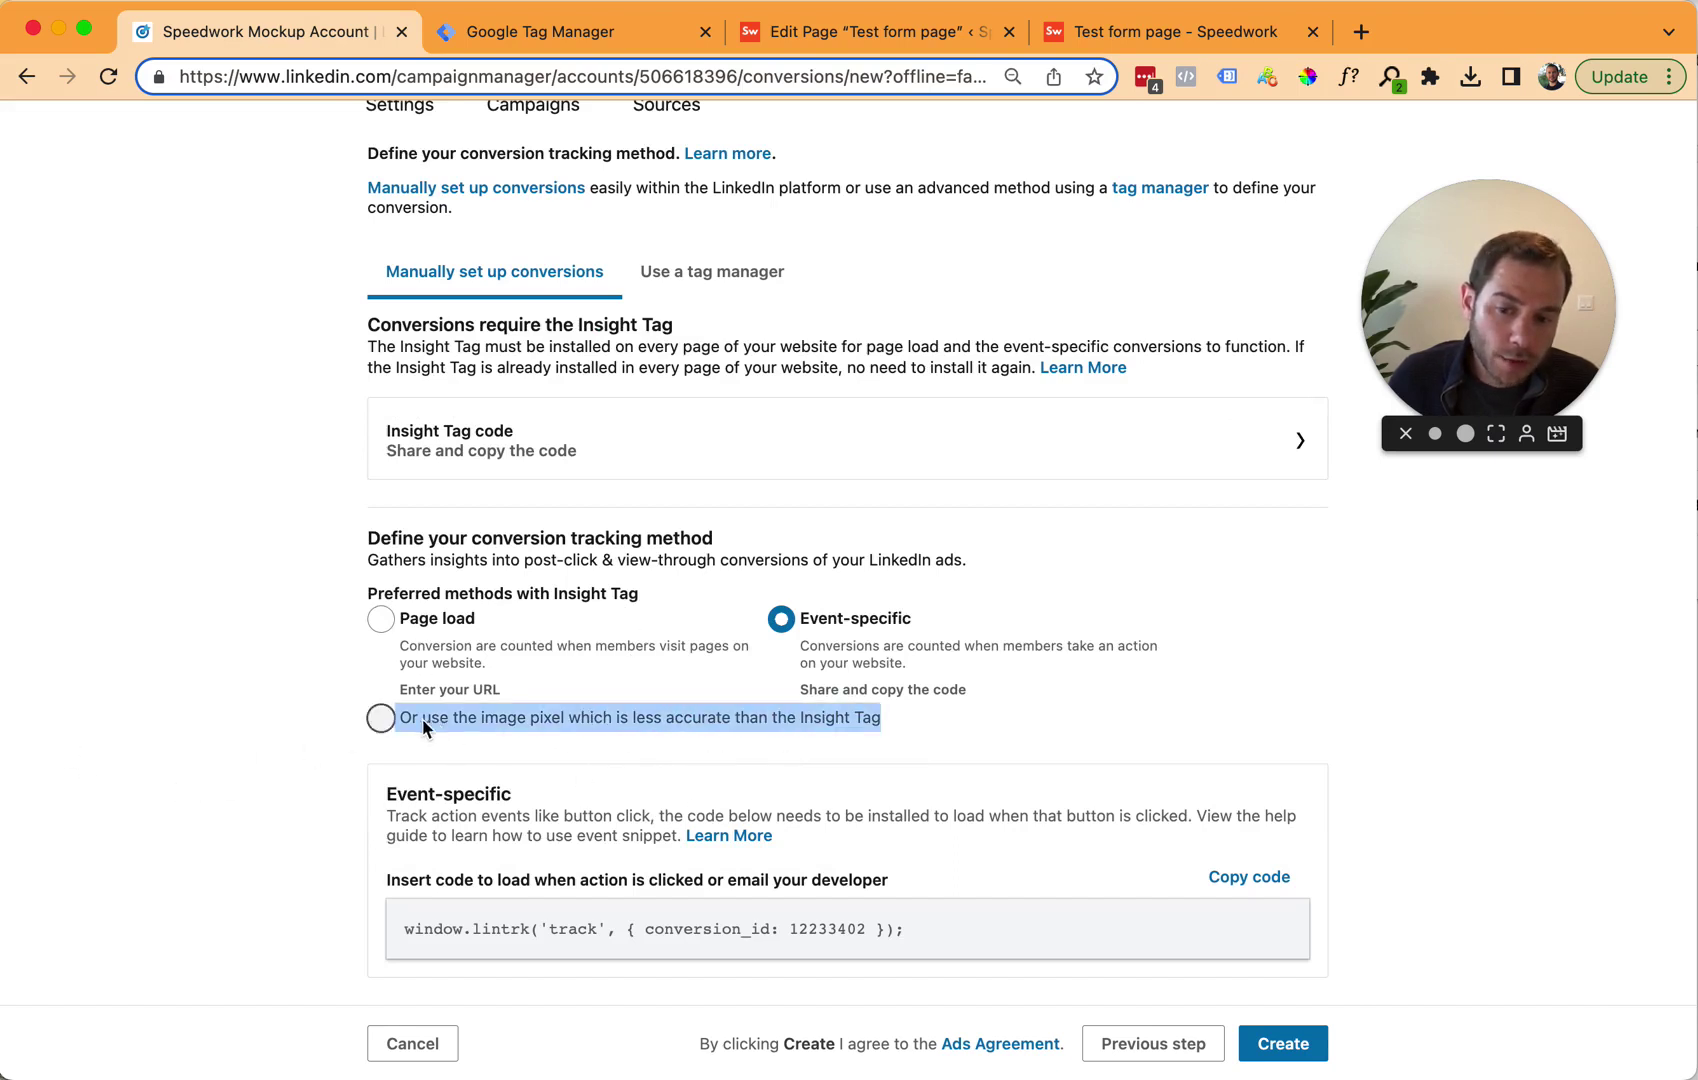
{"action": "left_click", "coordinate": [852, 621]}
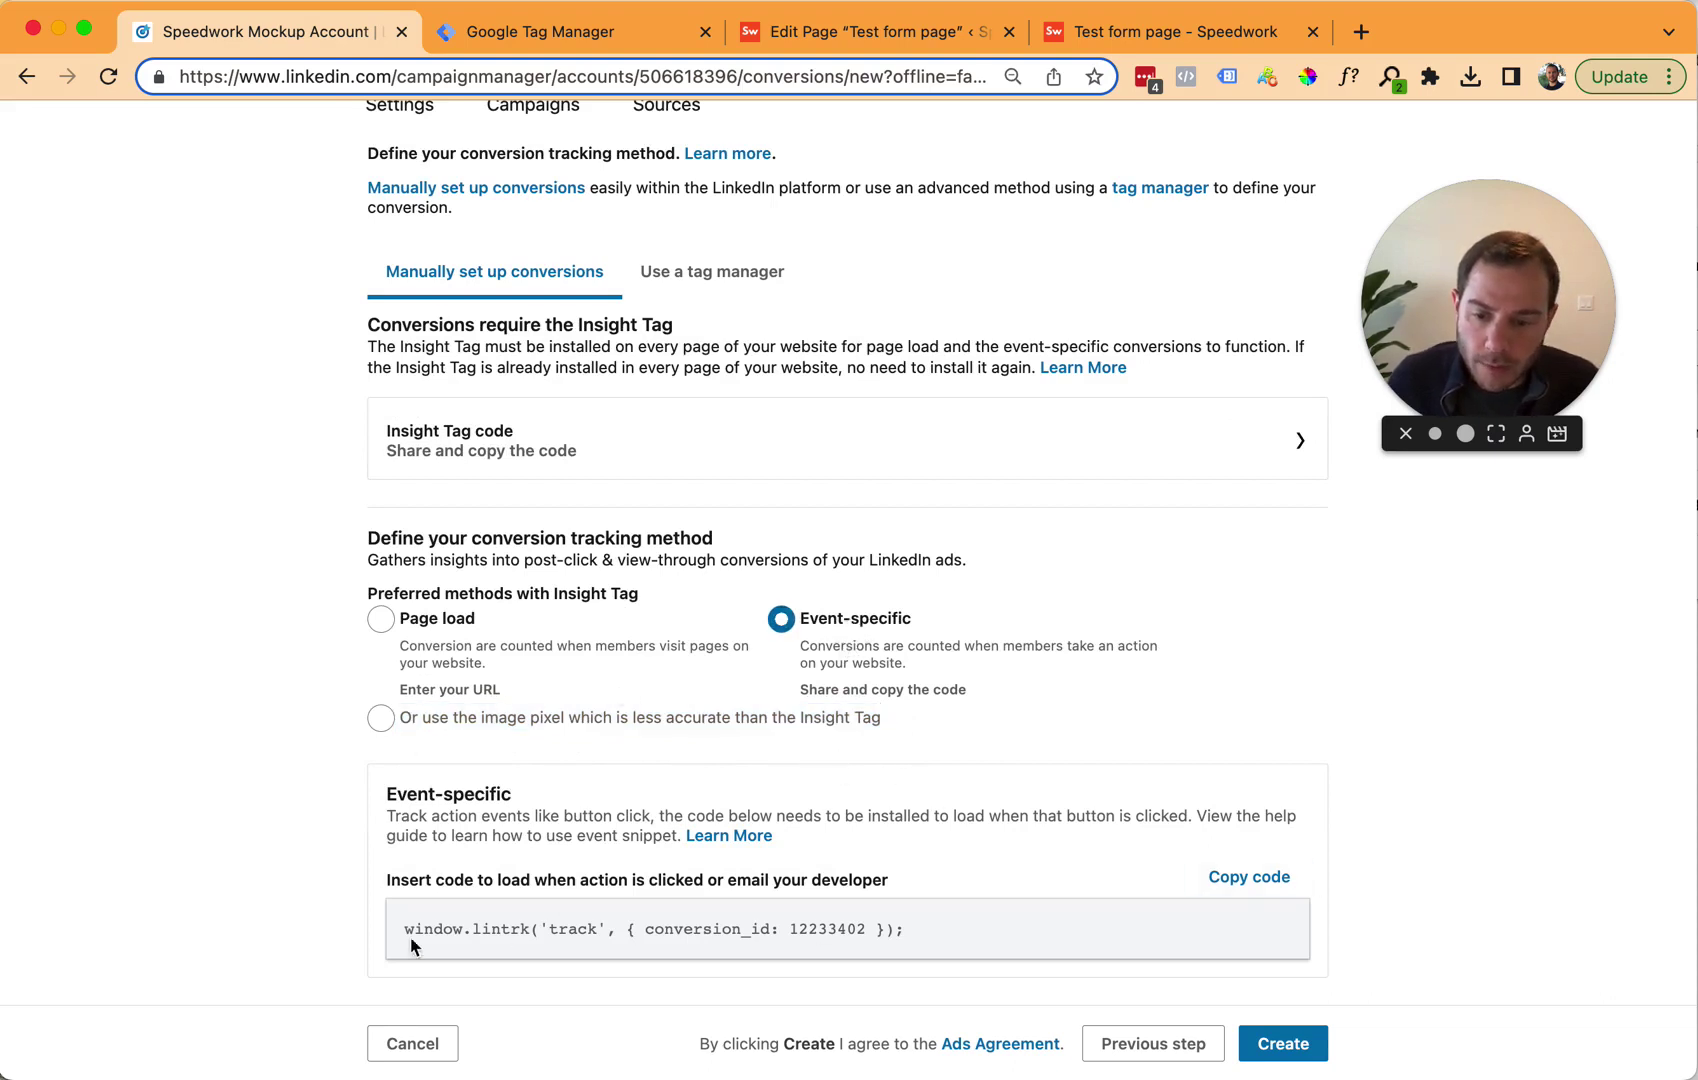
{"action": "left_click", "coordinate": [1230, 884]}
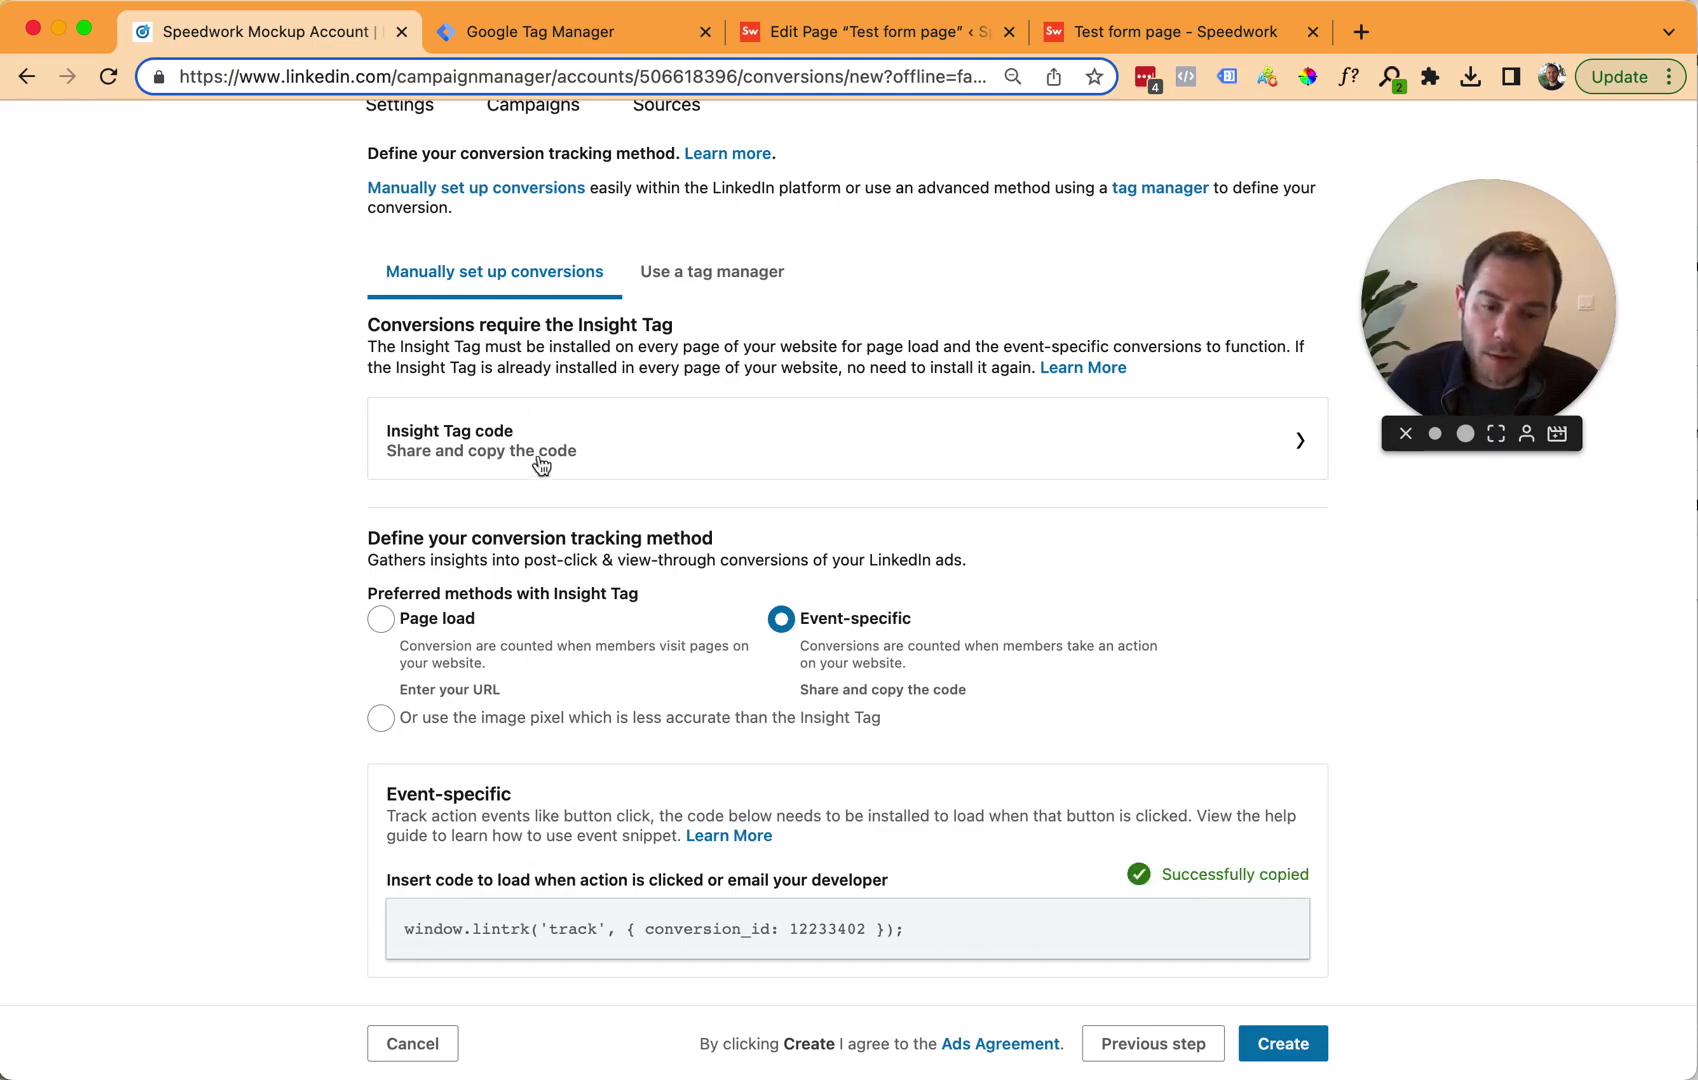
Step: In Google Tag Manager, add a new tag and create a firing trigger for it named "Form Submit - Request Quote"
{"action": "left_click", "coordinate": [580, 36]}
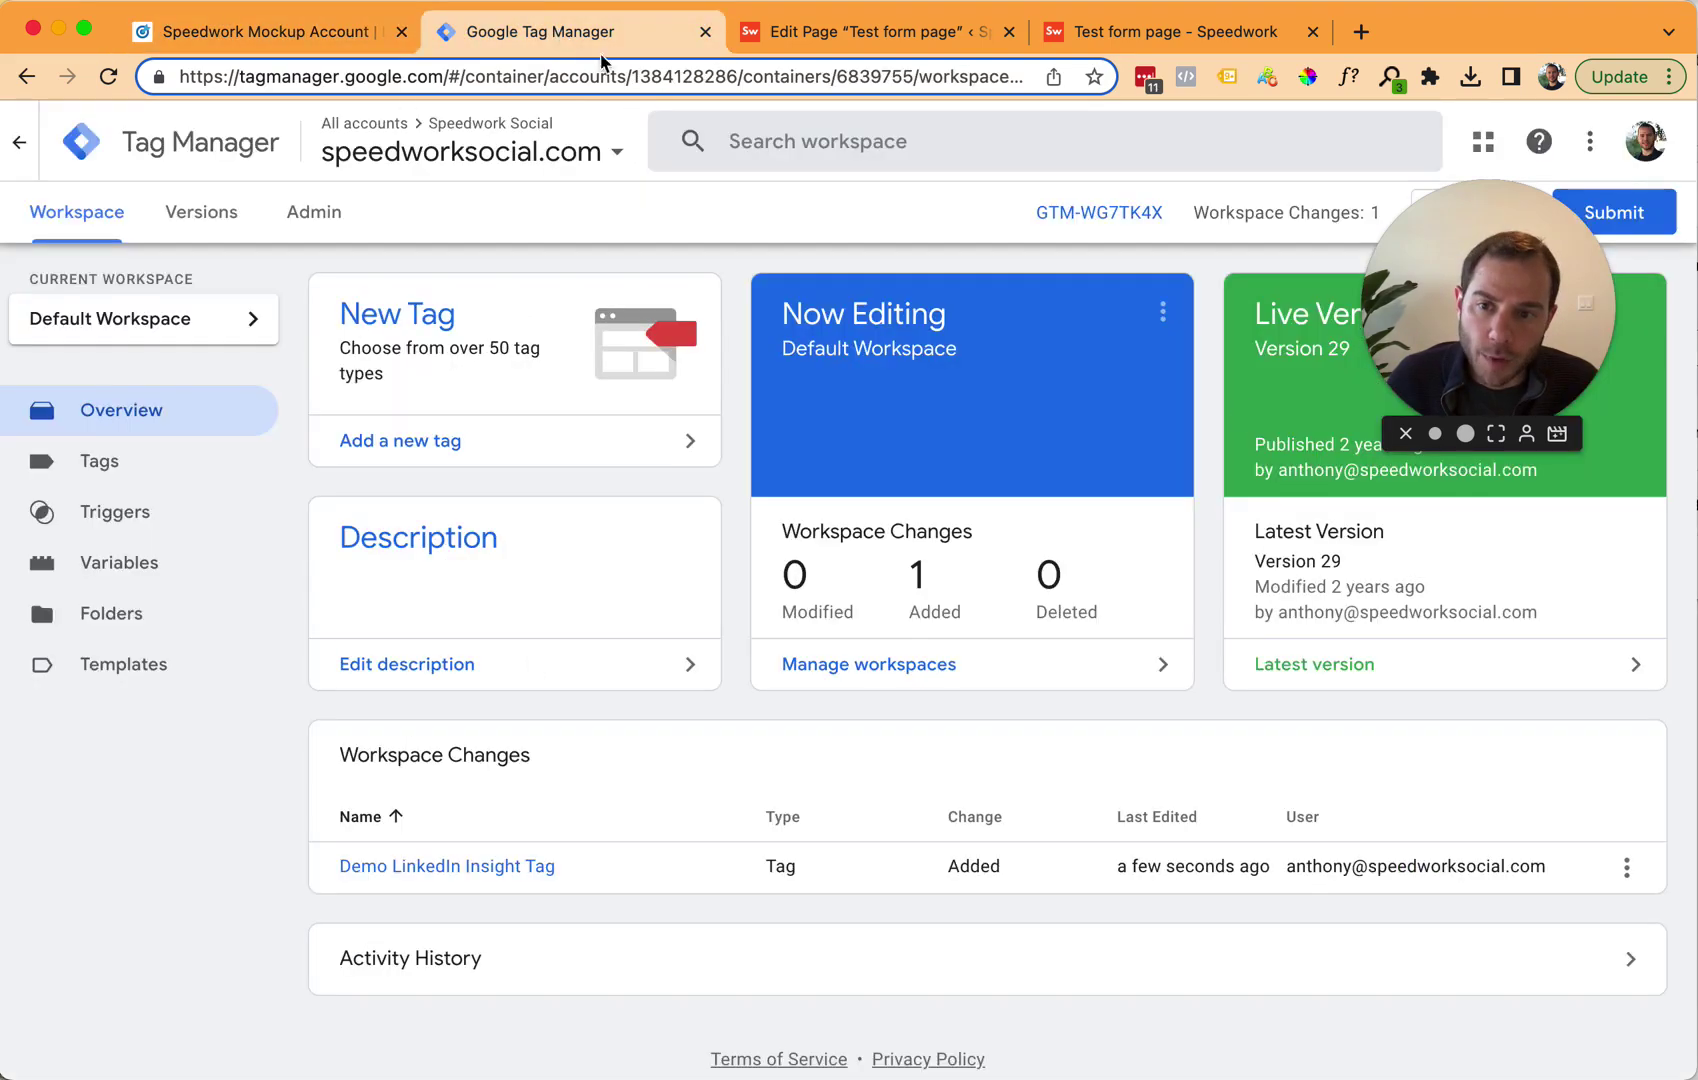
{"action": "left_click", "coordinate": [428, 451]}
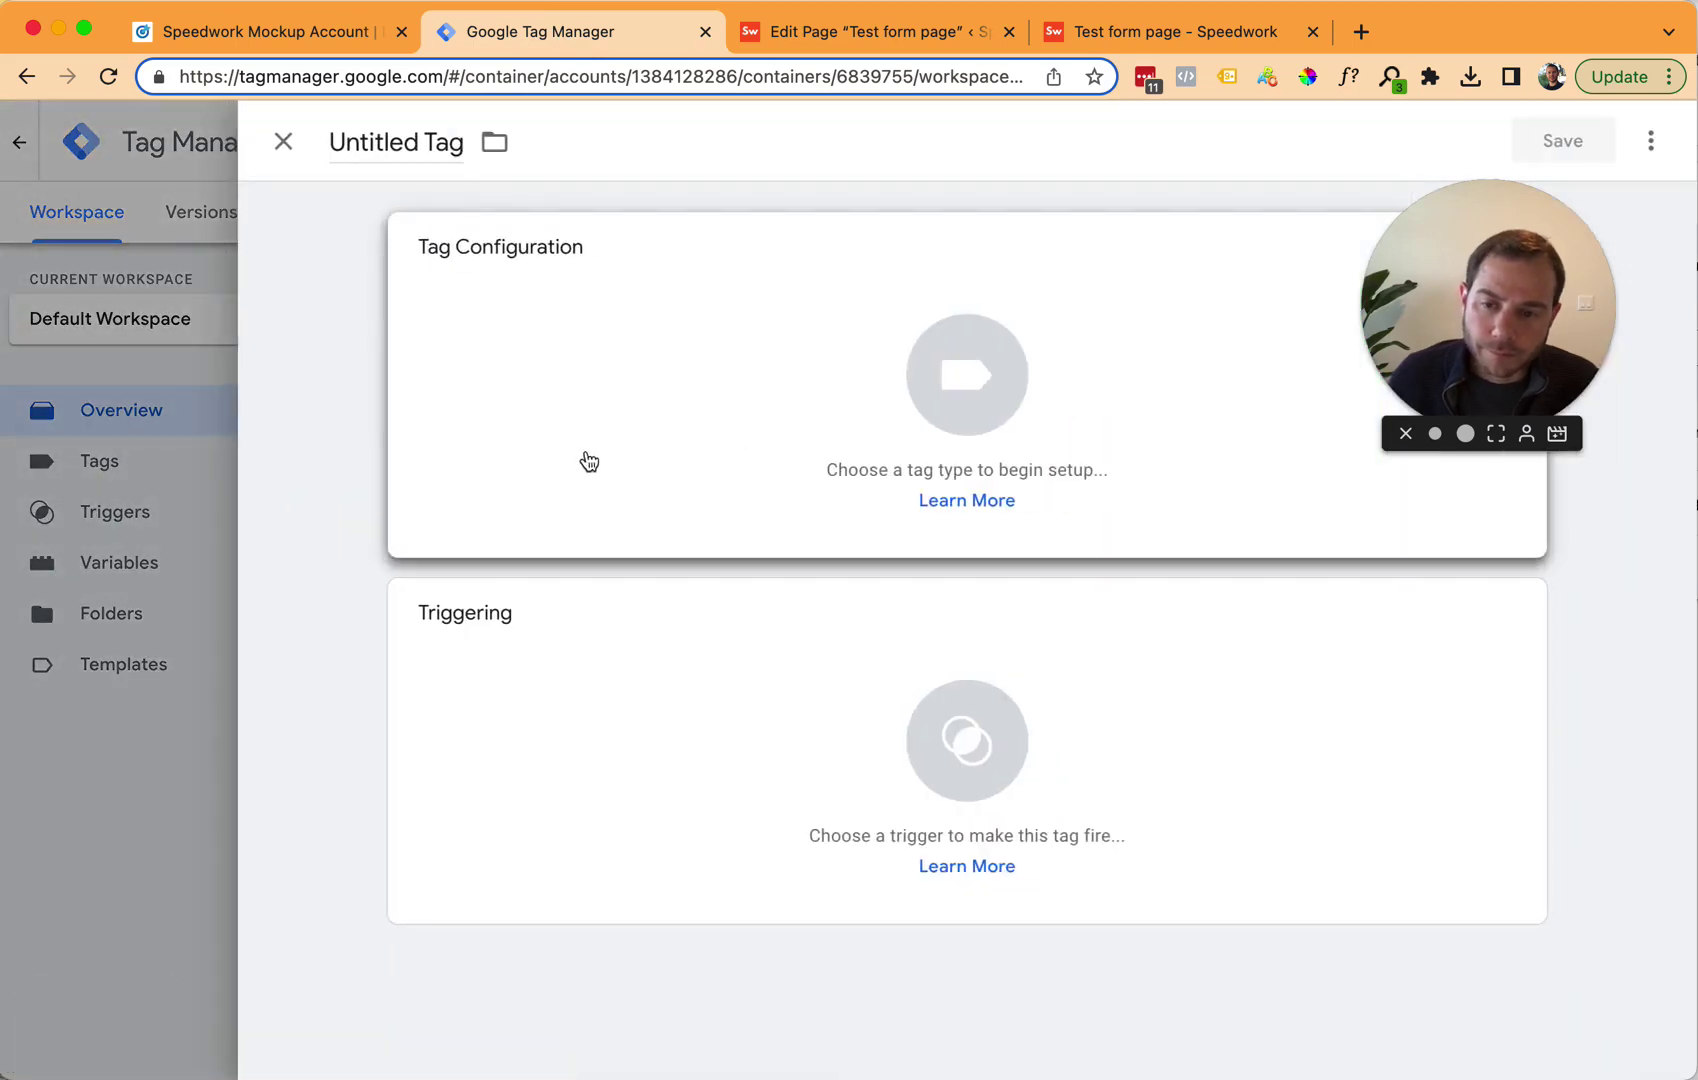
{"action": "left_click", "coordinate": [648, 819]}
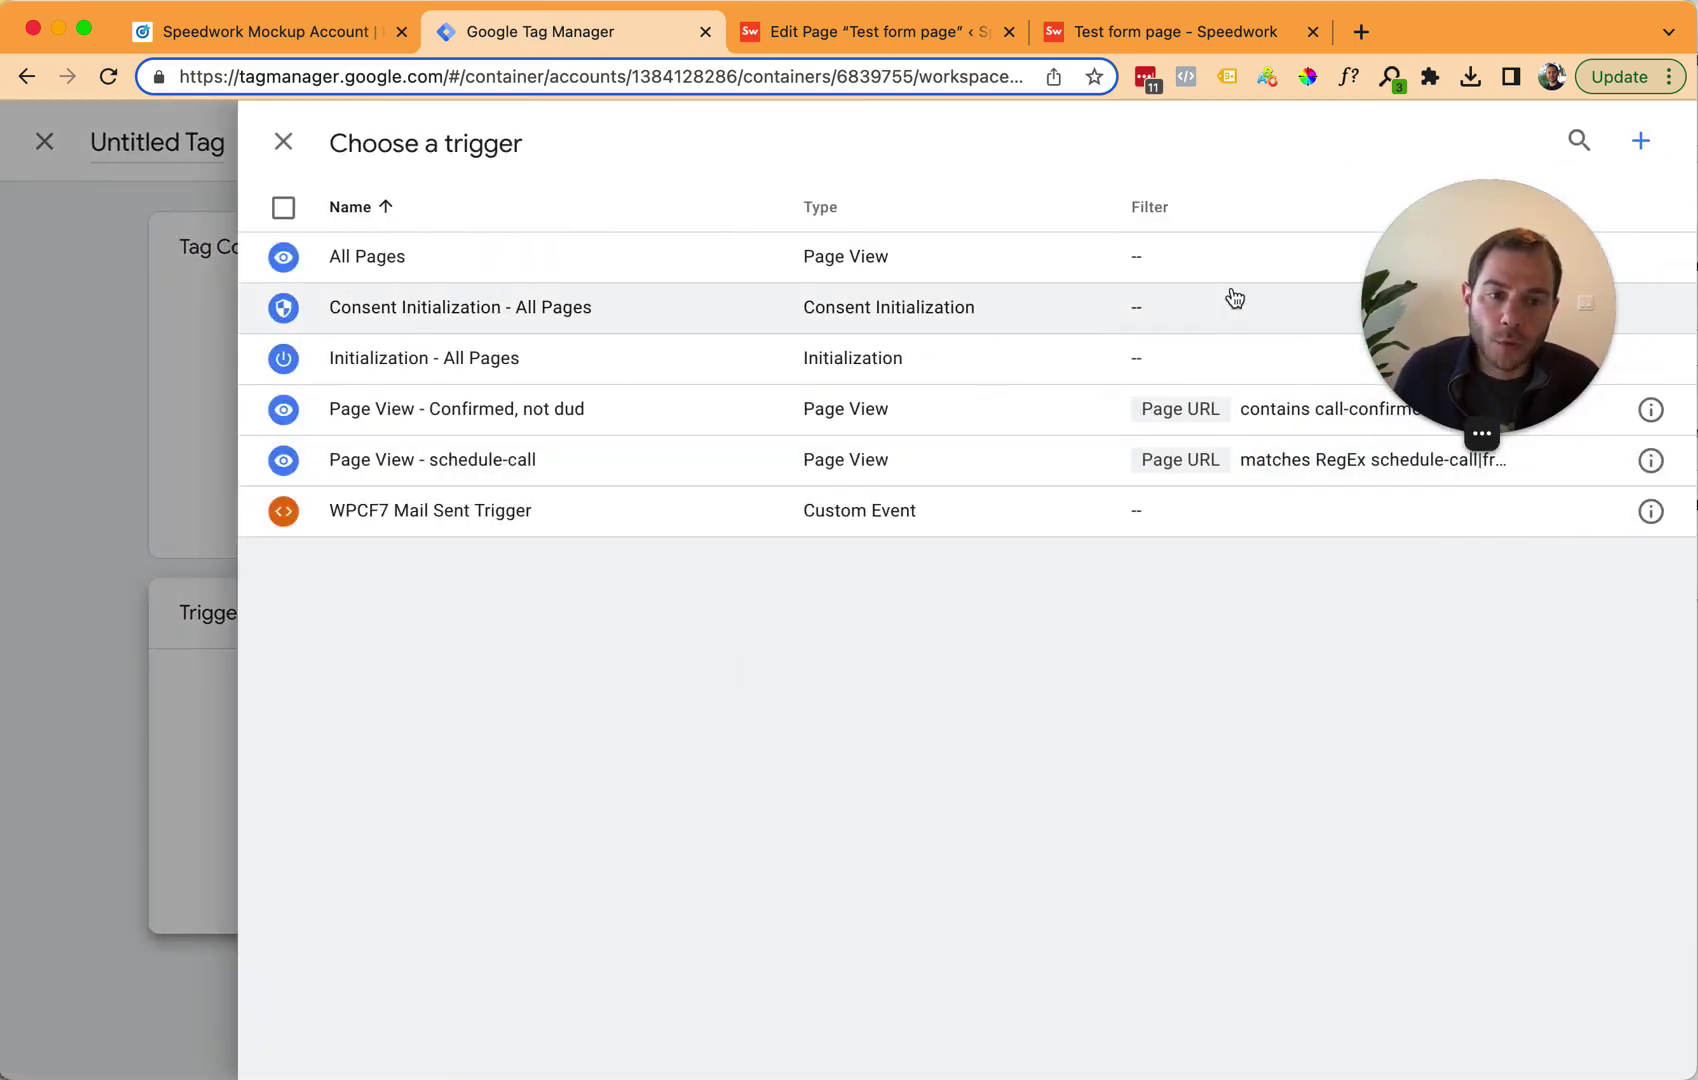
{"action": "left_click", "coordinate": [1640, 140]}
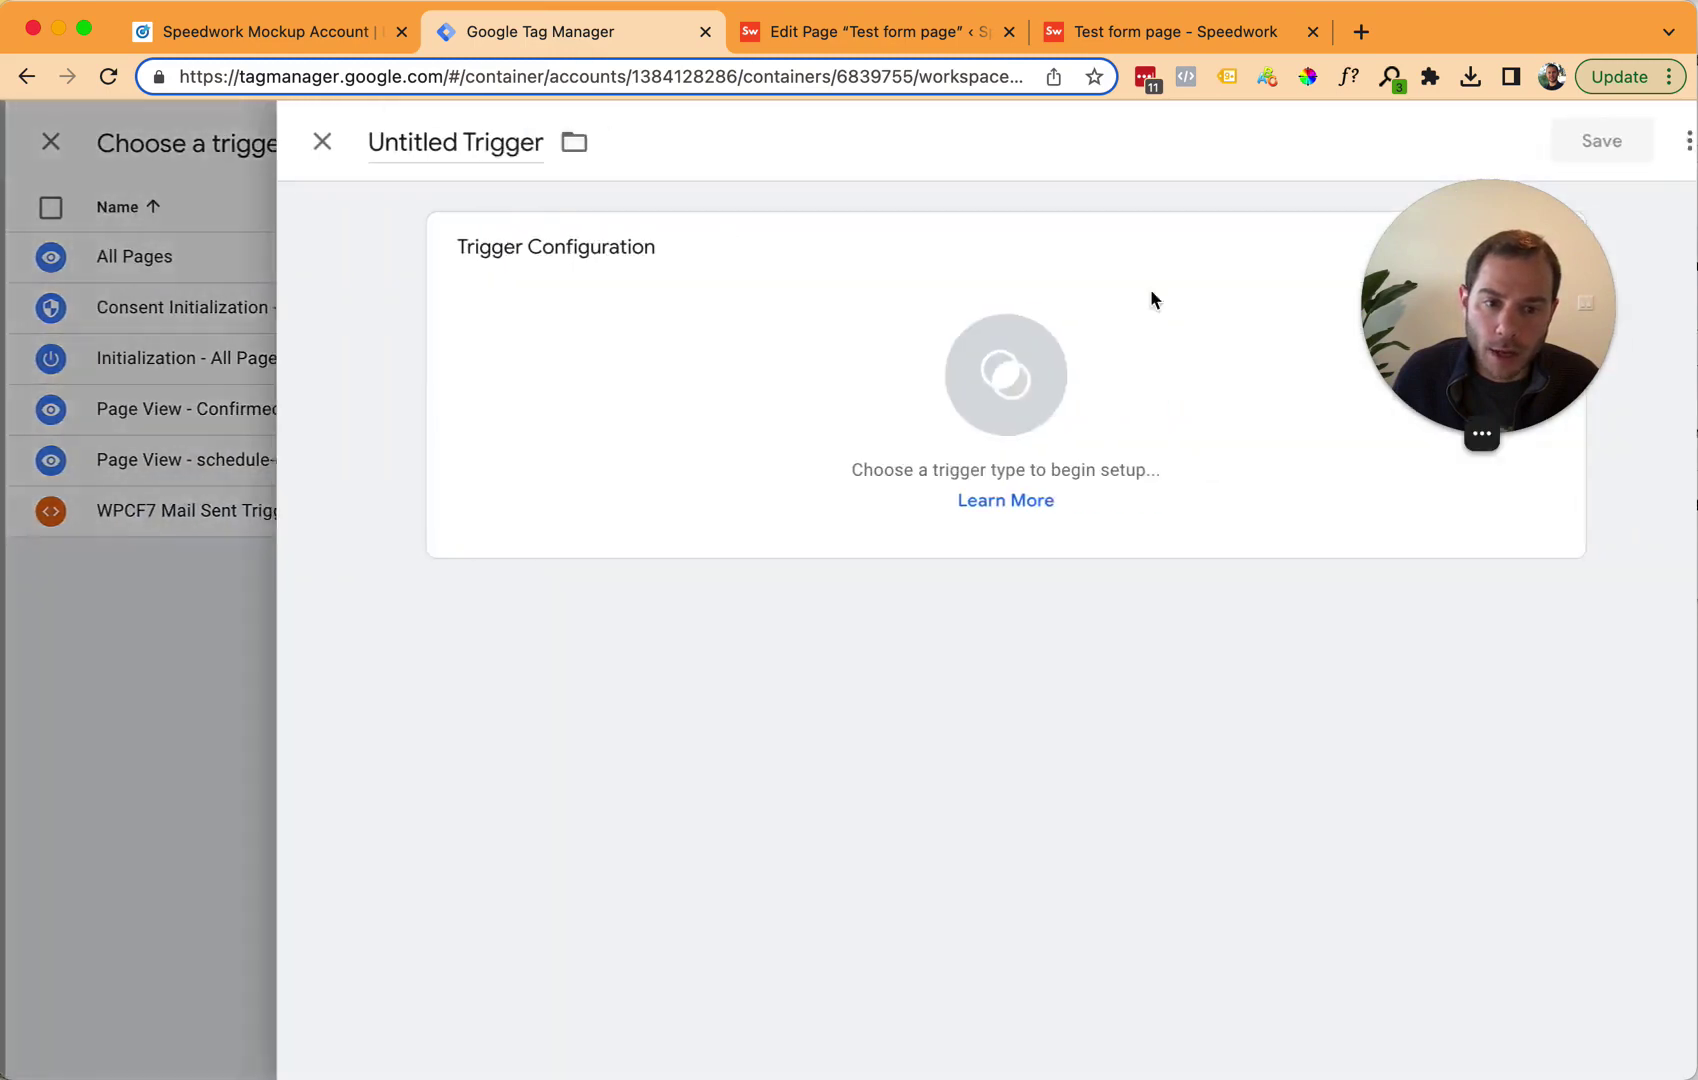
{"action": "left_click", "coordinate": [427, 148]}
{"action": "type", "text": "Form "}
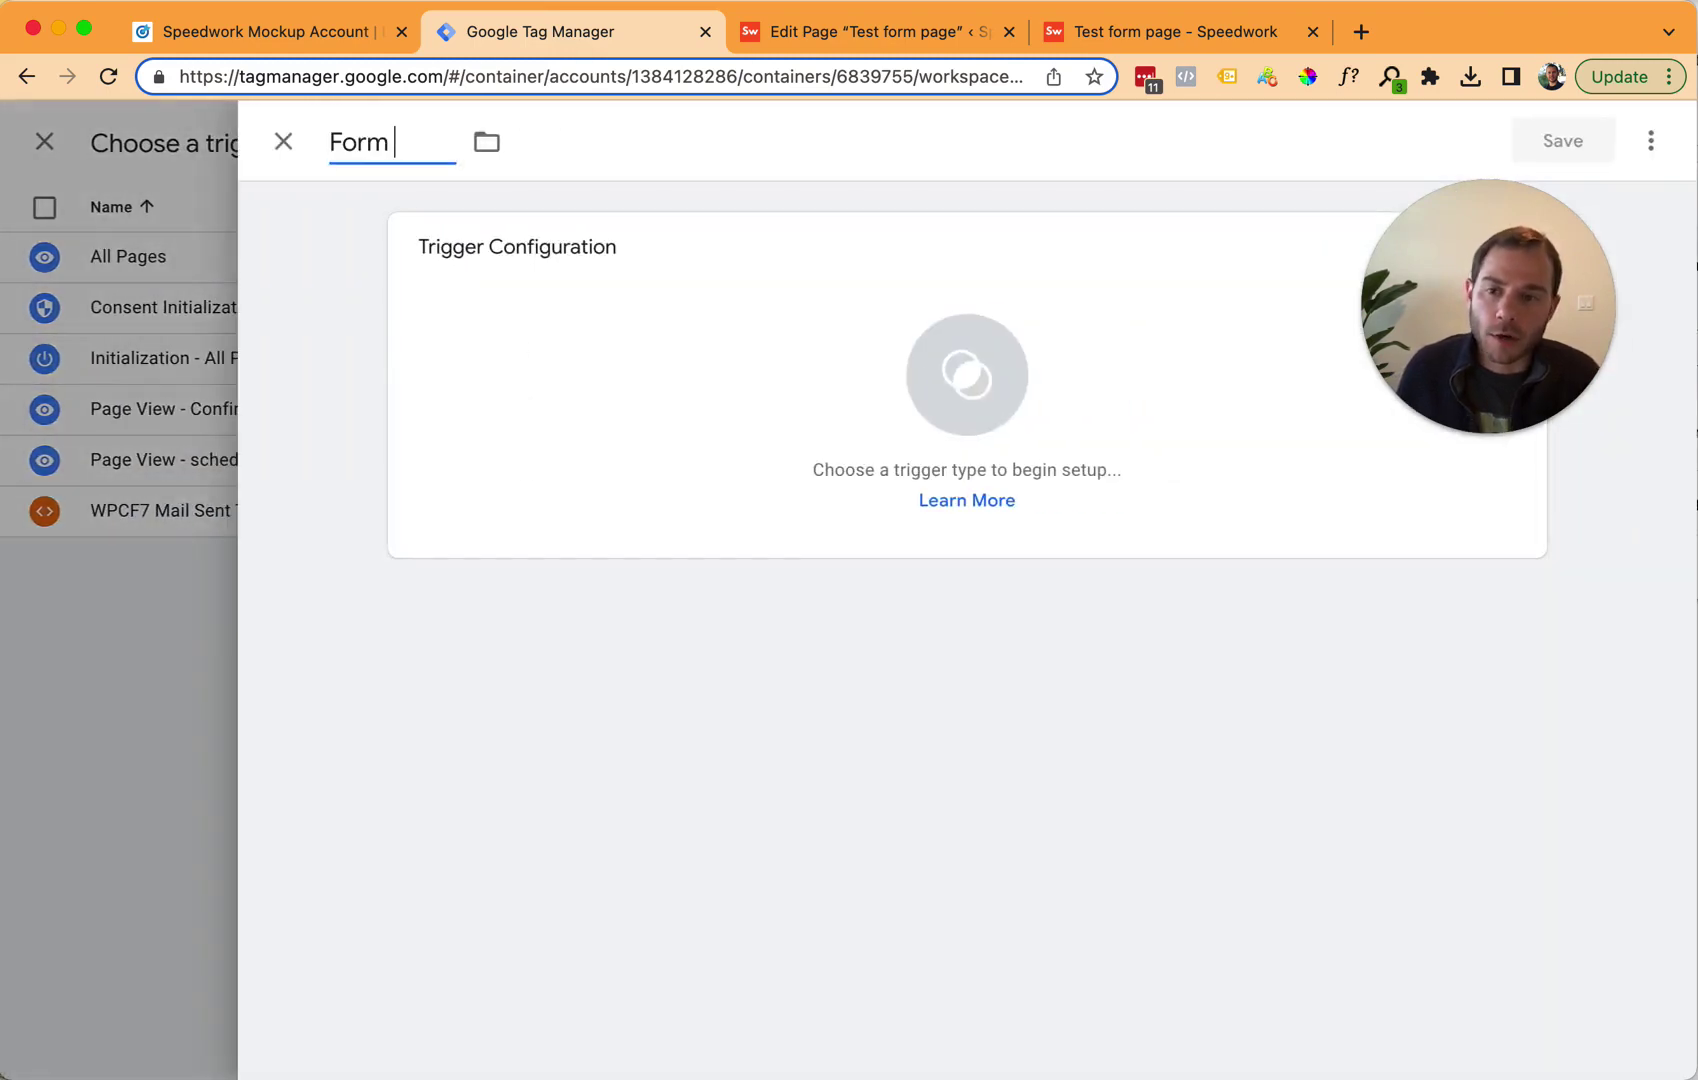
{"action": "type", "text": "Submit - Request Quote"}
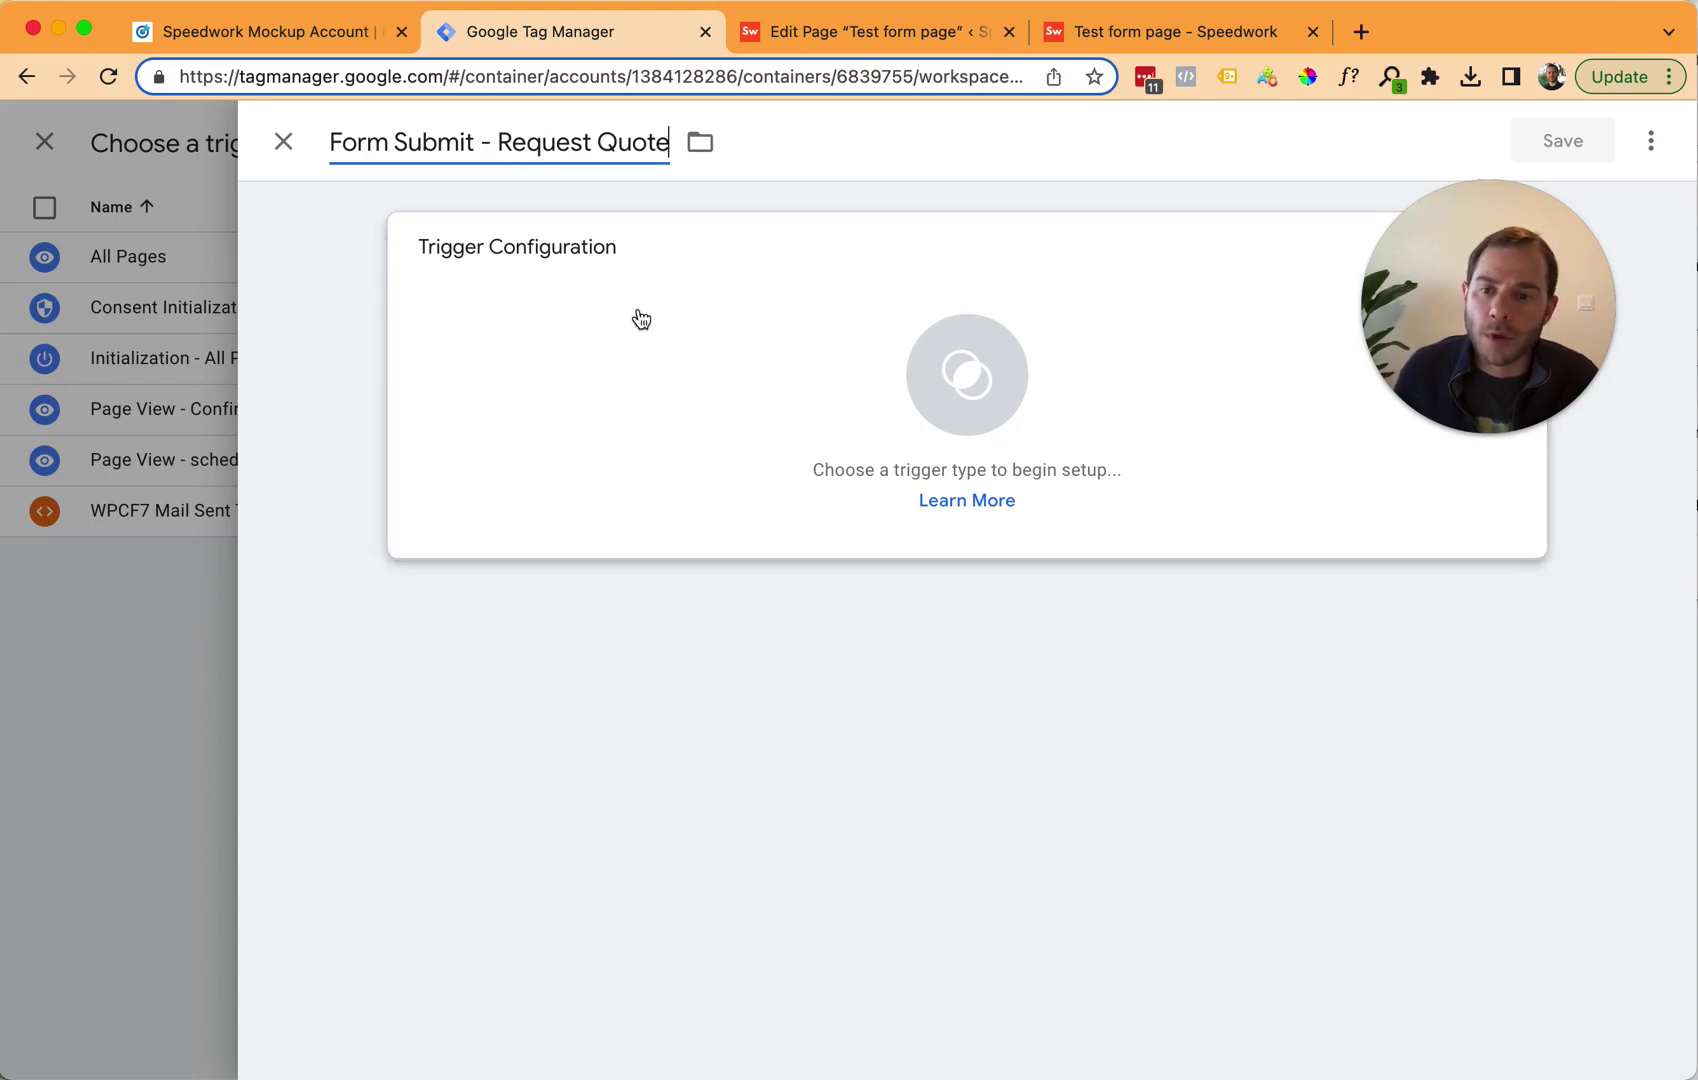
Step: Make the trigger a Form Submission type that fires on Some Forms only
{"action": "left_click", "coordinate": [743, 405]}
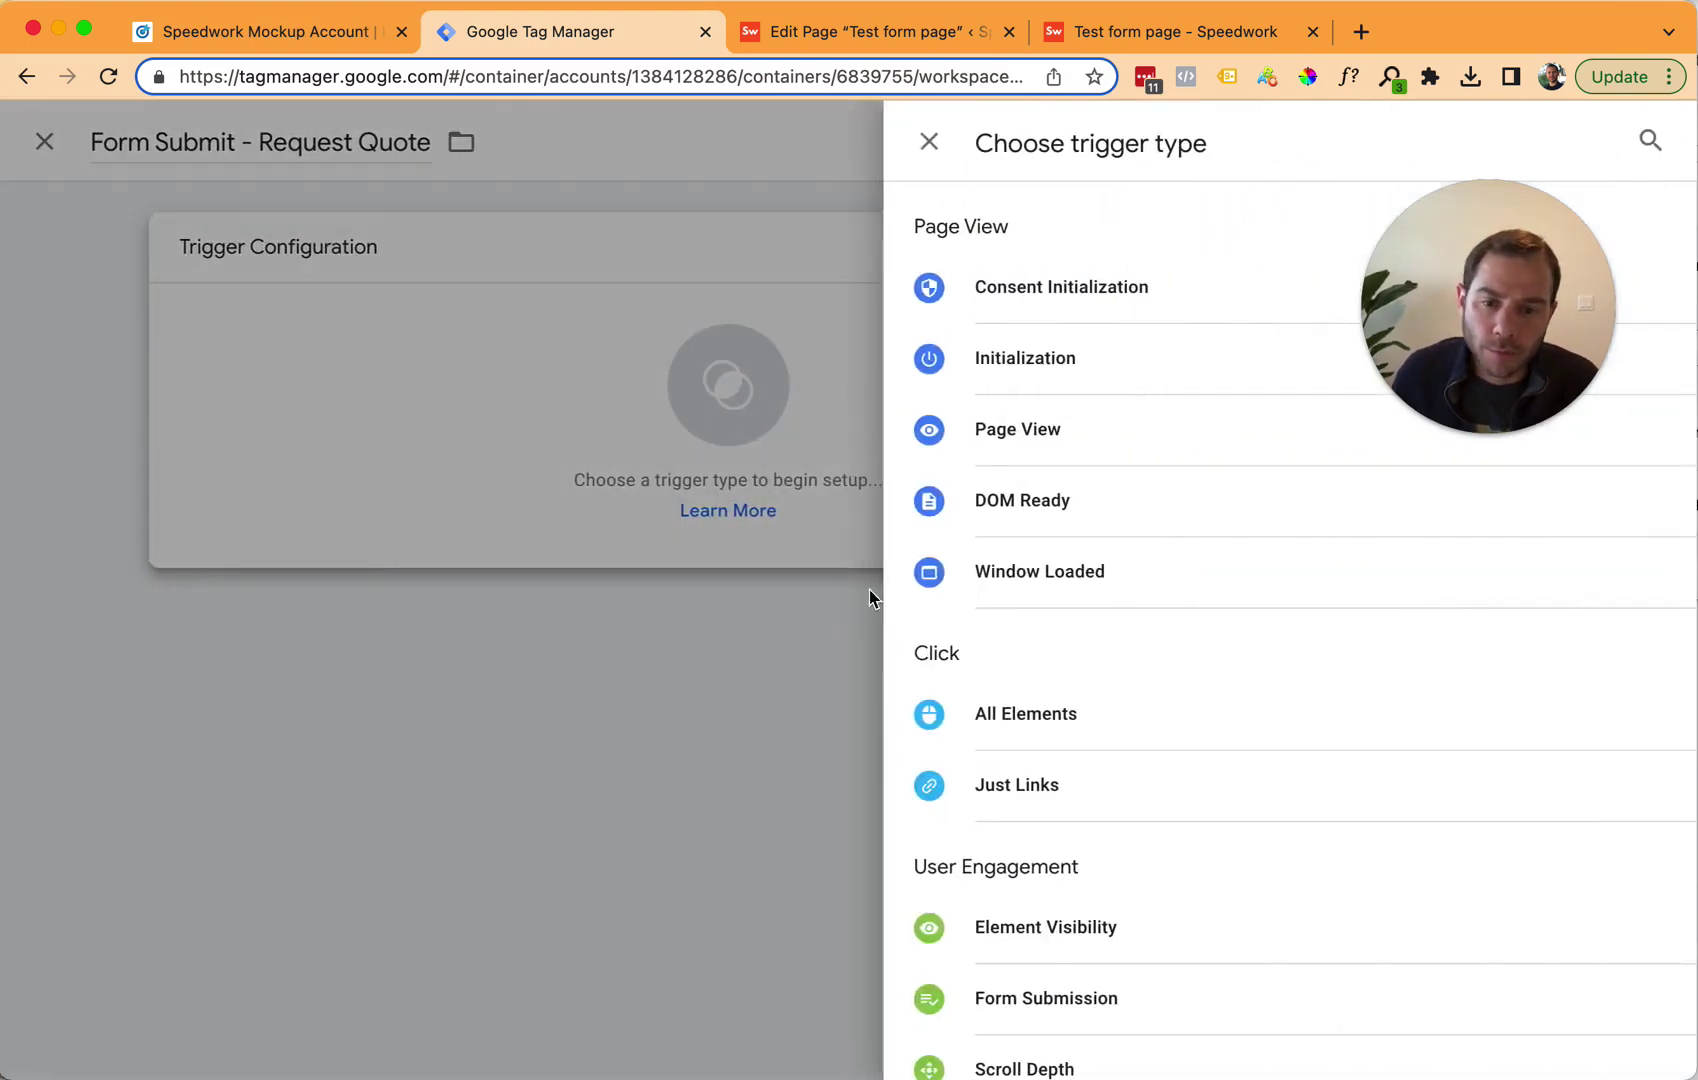
{"action": "scroll", "coordinate": [985, 758], "scroll_direction": "down", "scroll_amount": 3}
{"action": "left_click", "coordinate": [1082, 795]}
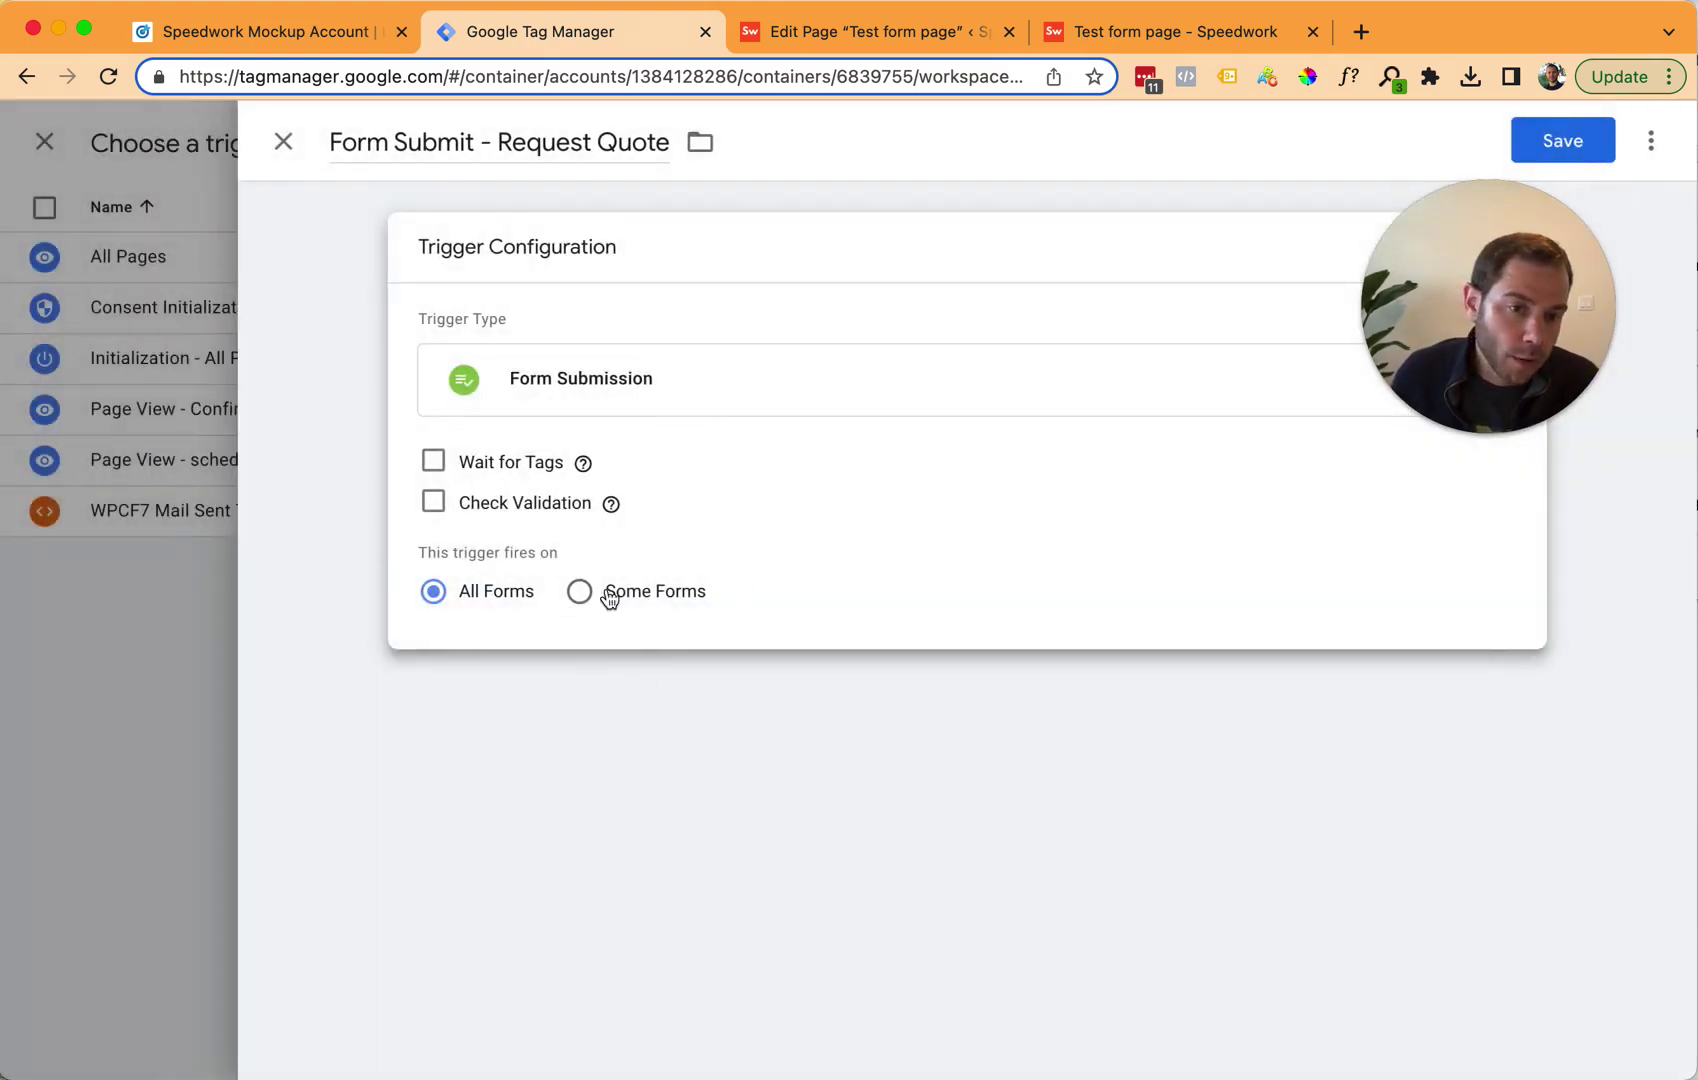
{"action": "left_click", "coordinate": [641, 600]}
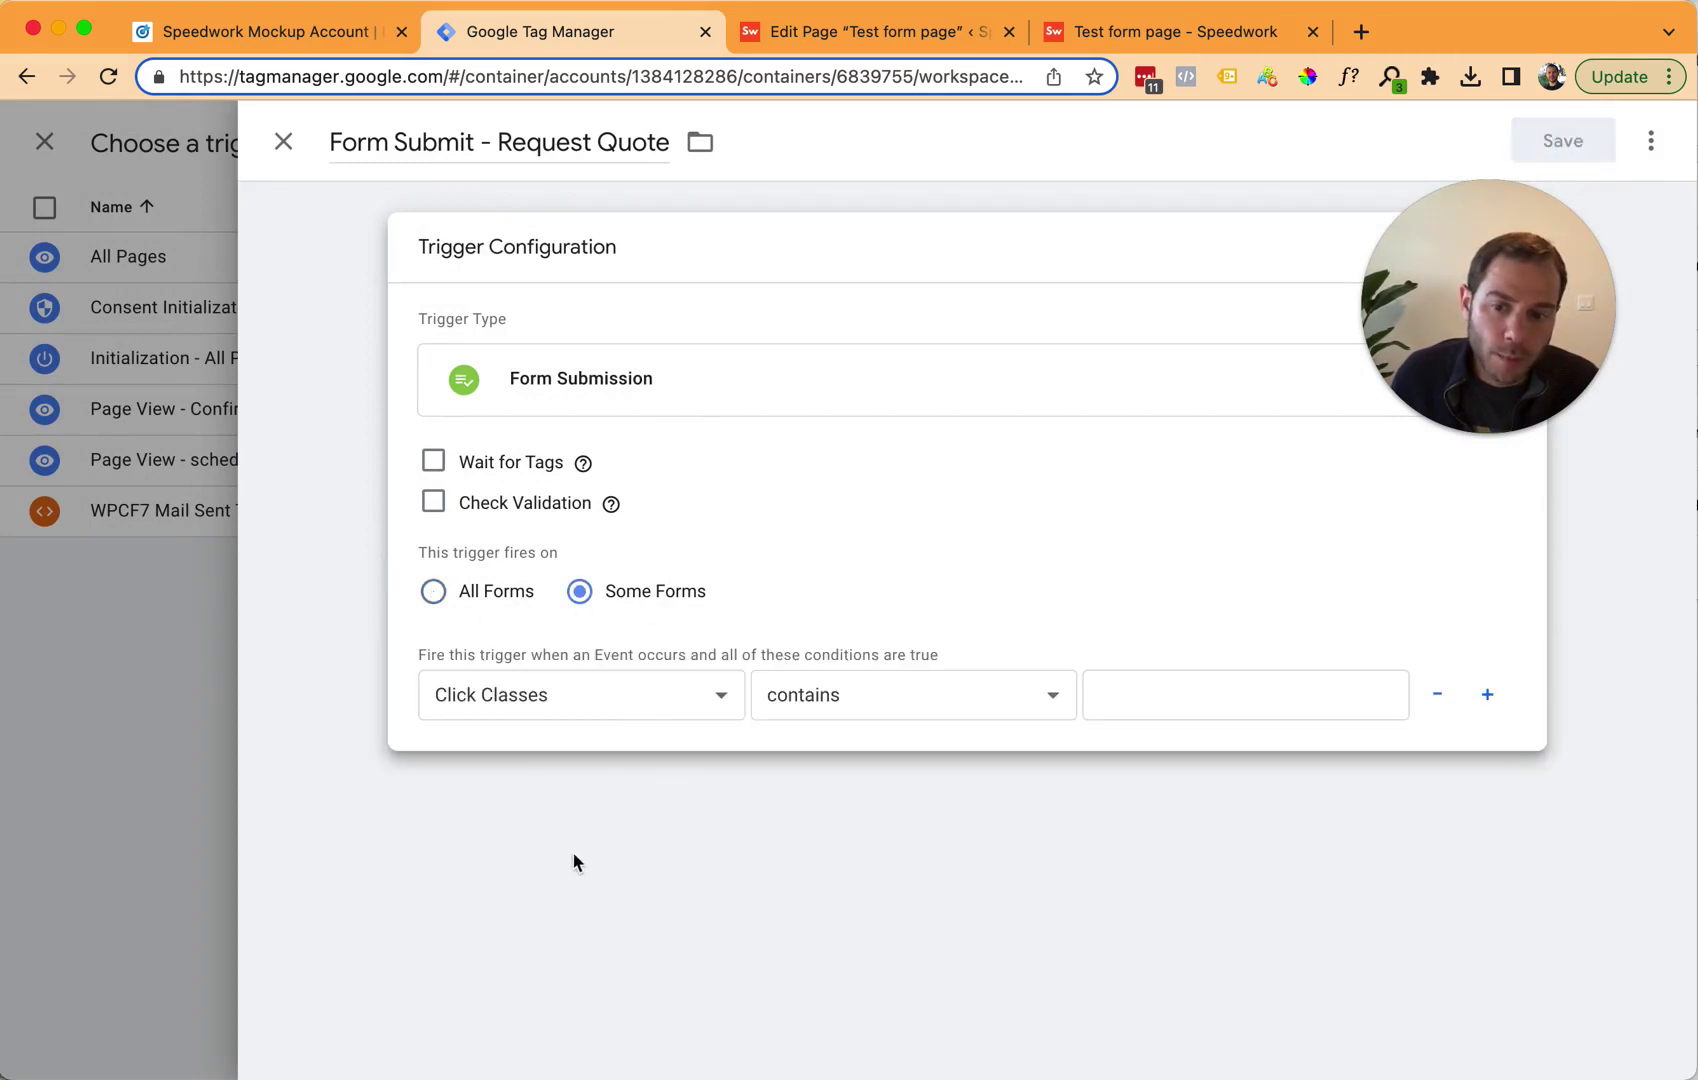
Step: Set the trigger condition to Page URL contains "/request-quote" and save the trigger
{"action": "left_click", "coordinate": [553, 700]}
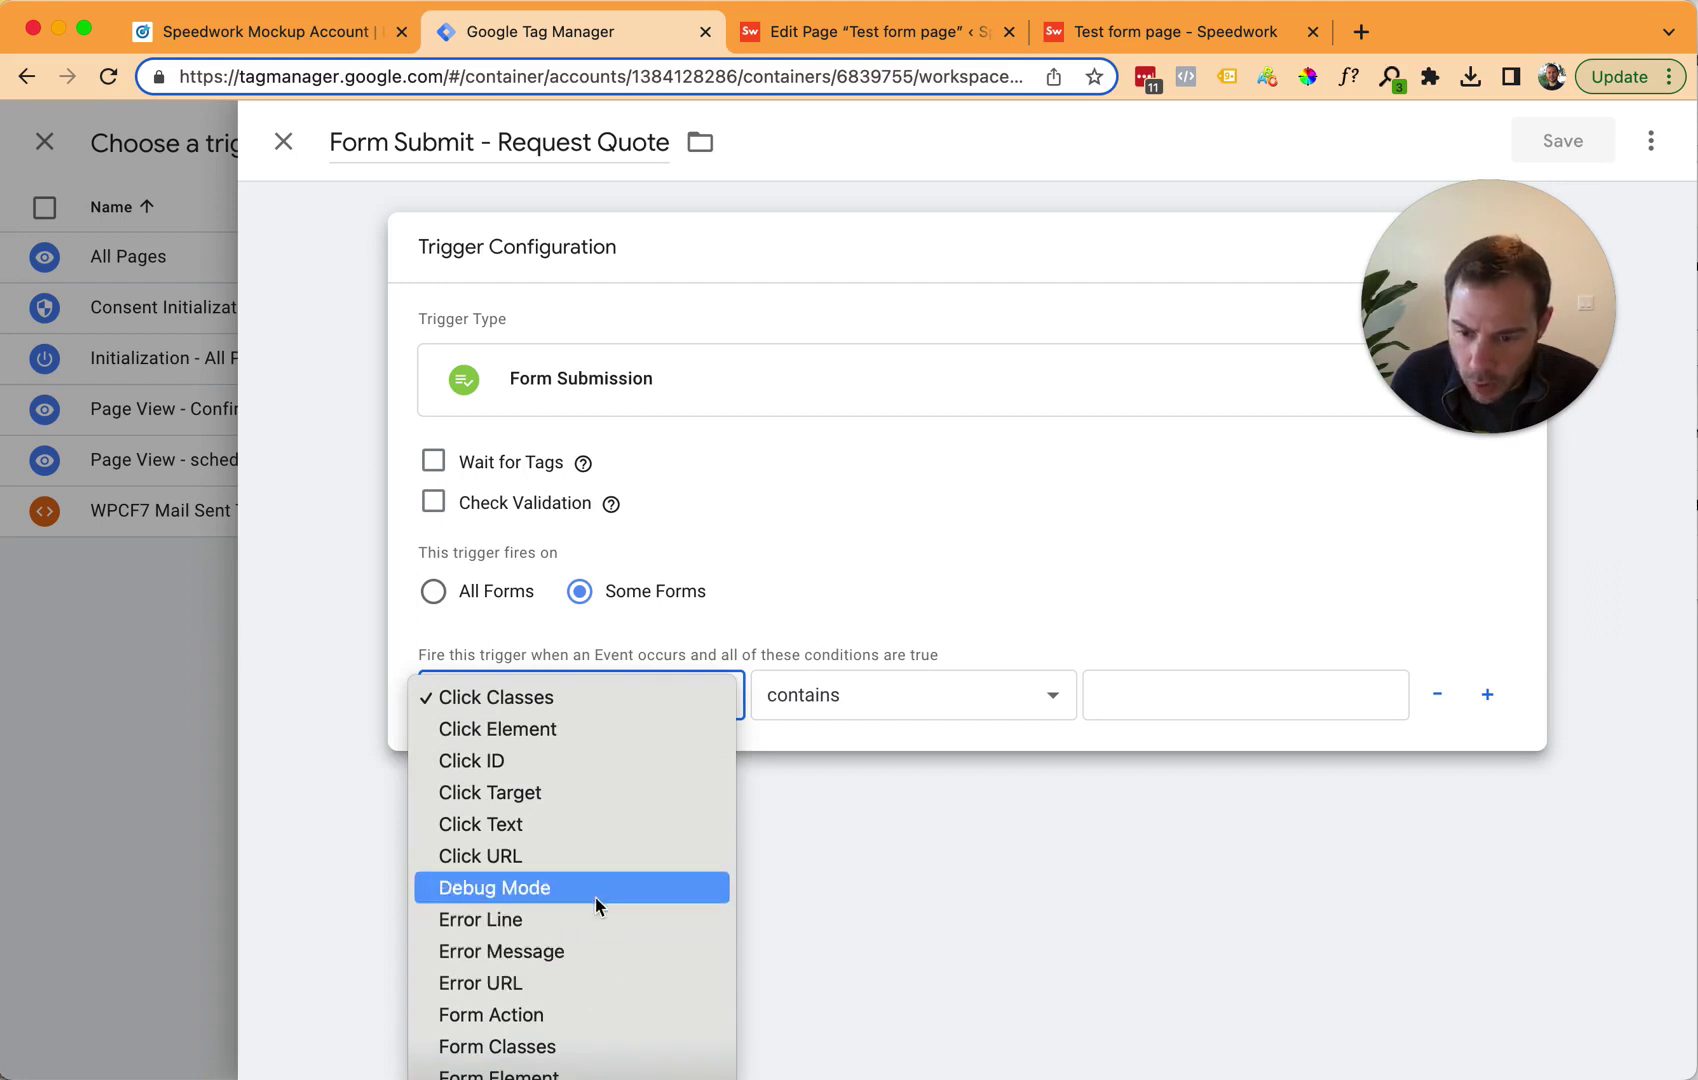
{"action": "left_click", "coordinate": [560, 1078]}
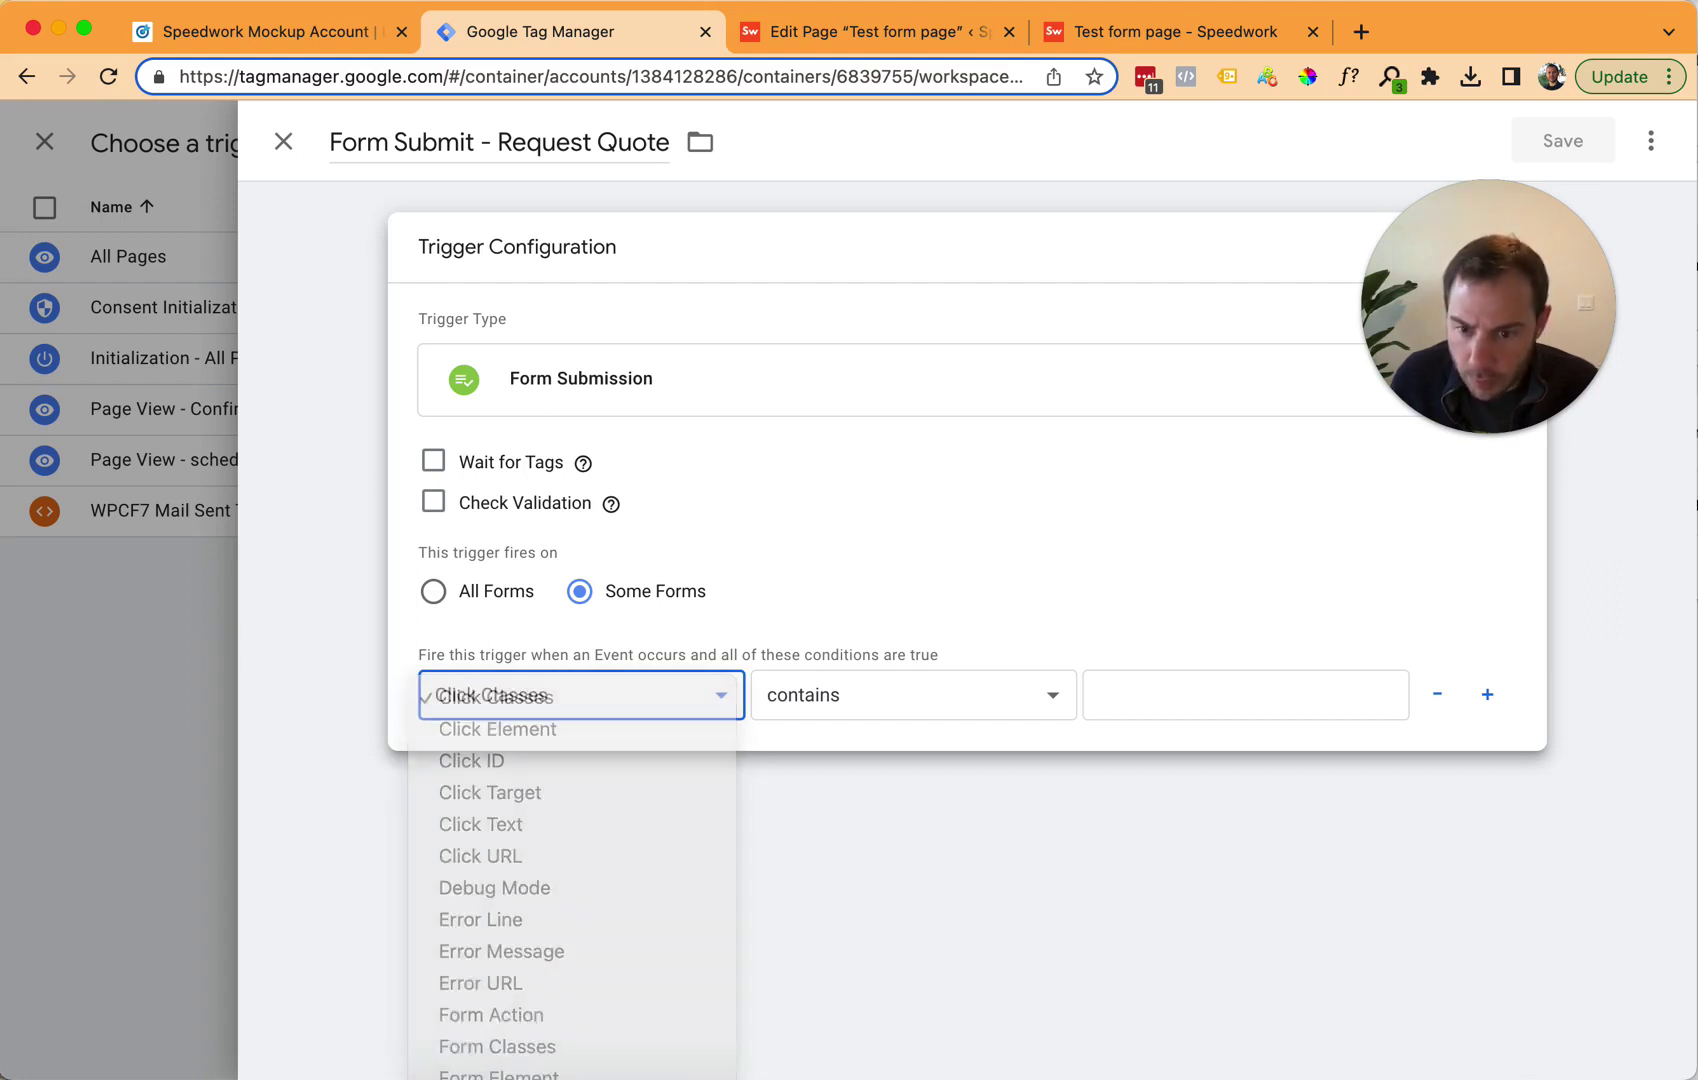
{"action": "left_click", "coordinate": [1145, 686]}
{"action": "left_click", "coordinate": [1176, 31]}
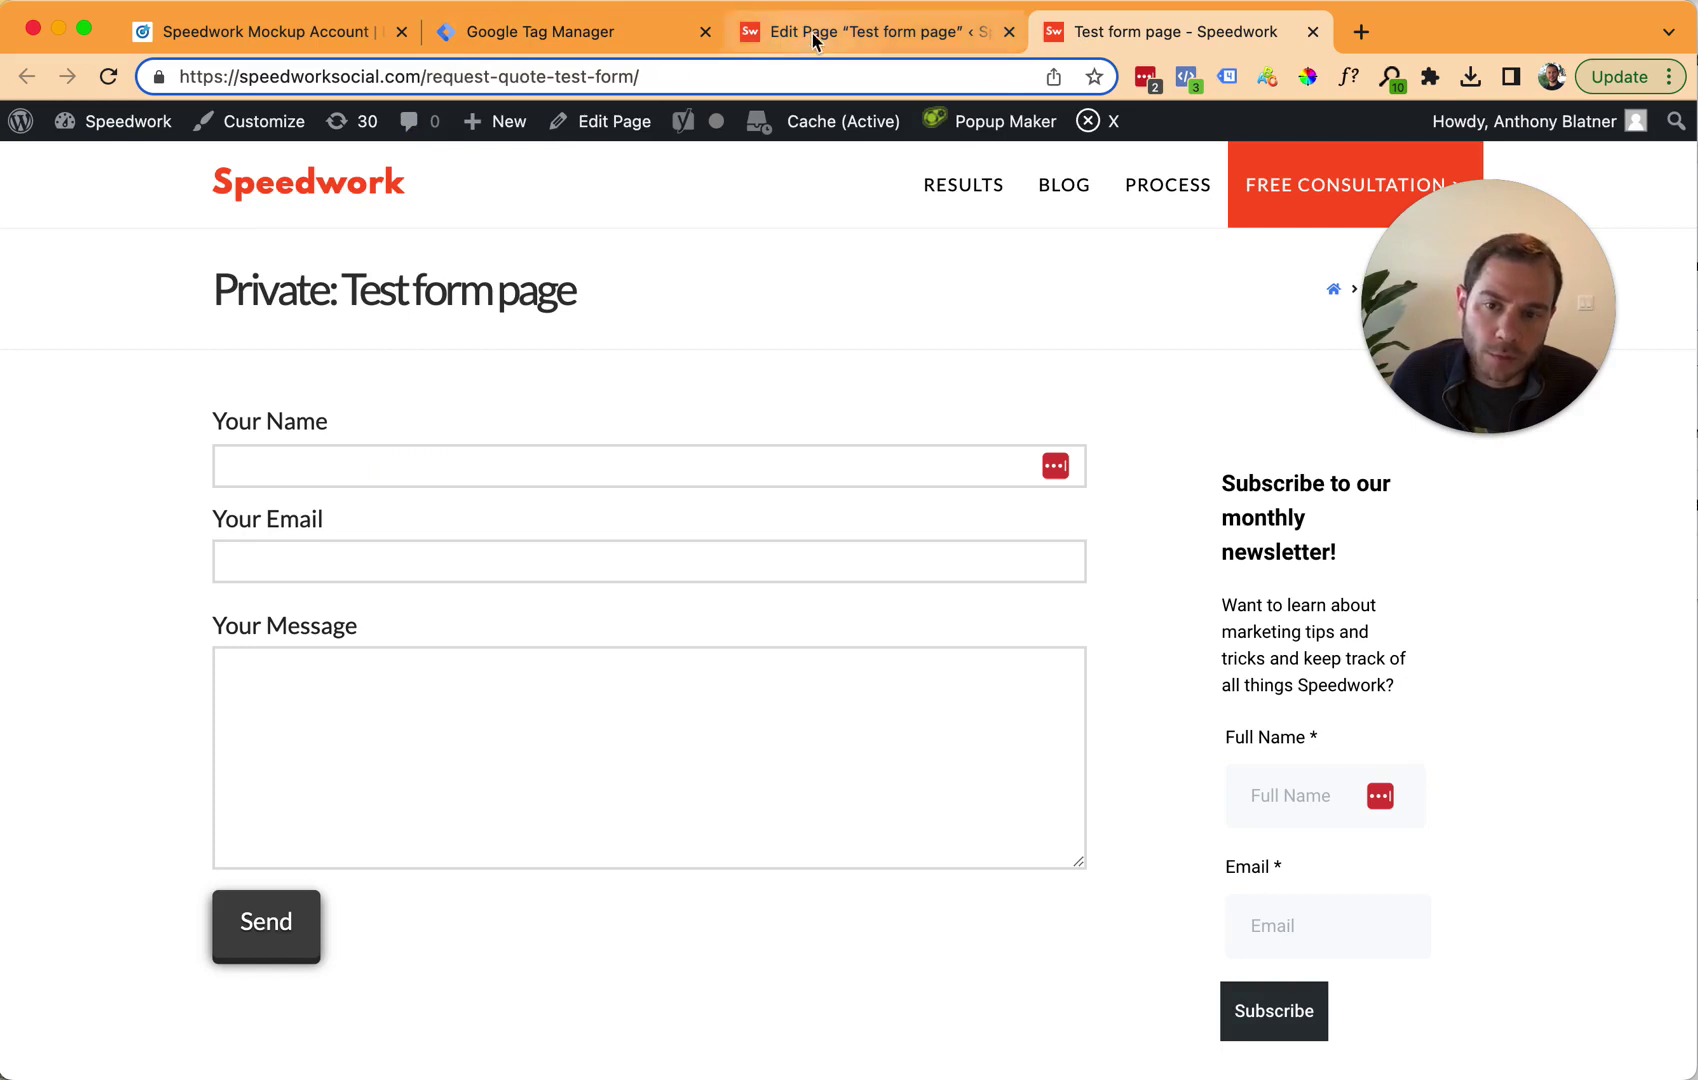
{"action": "left_click", "coordinate": [558, 33]}
{"action": "type", "text": "/"}
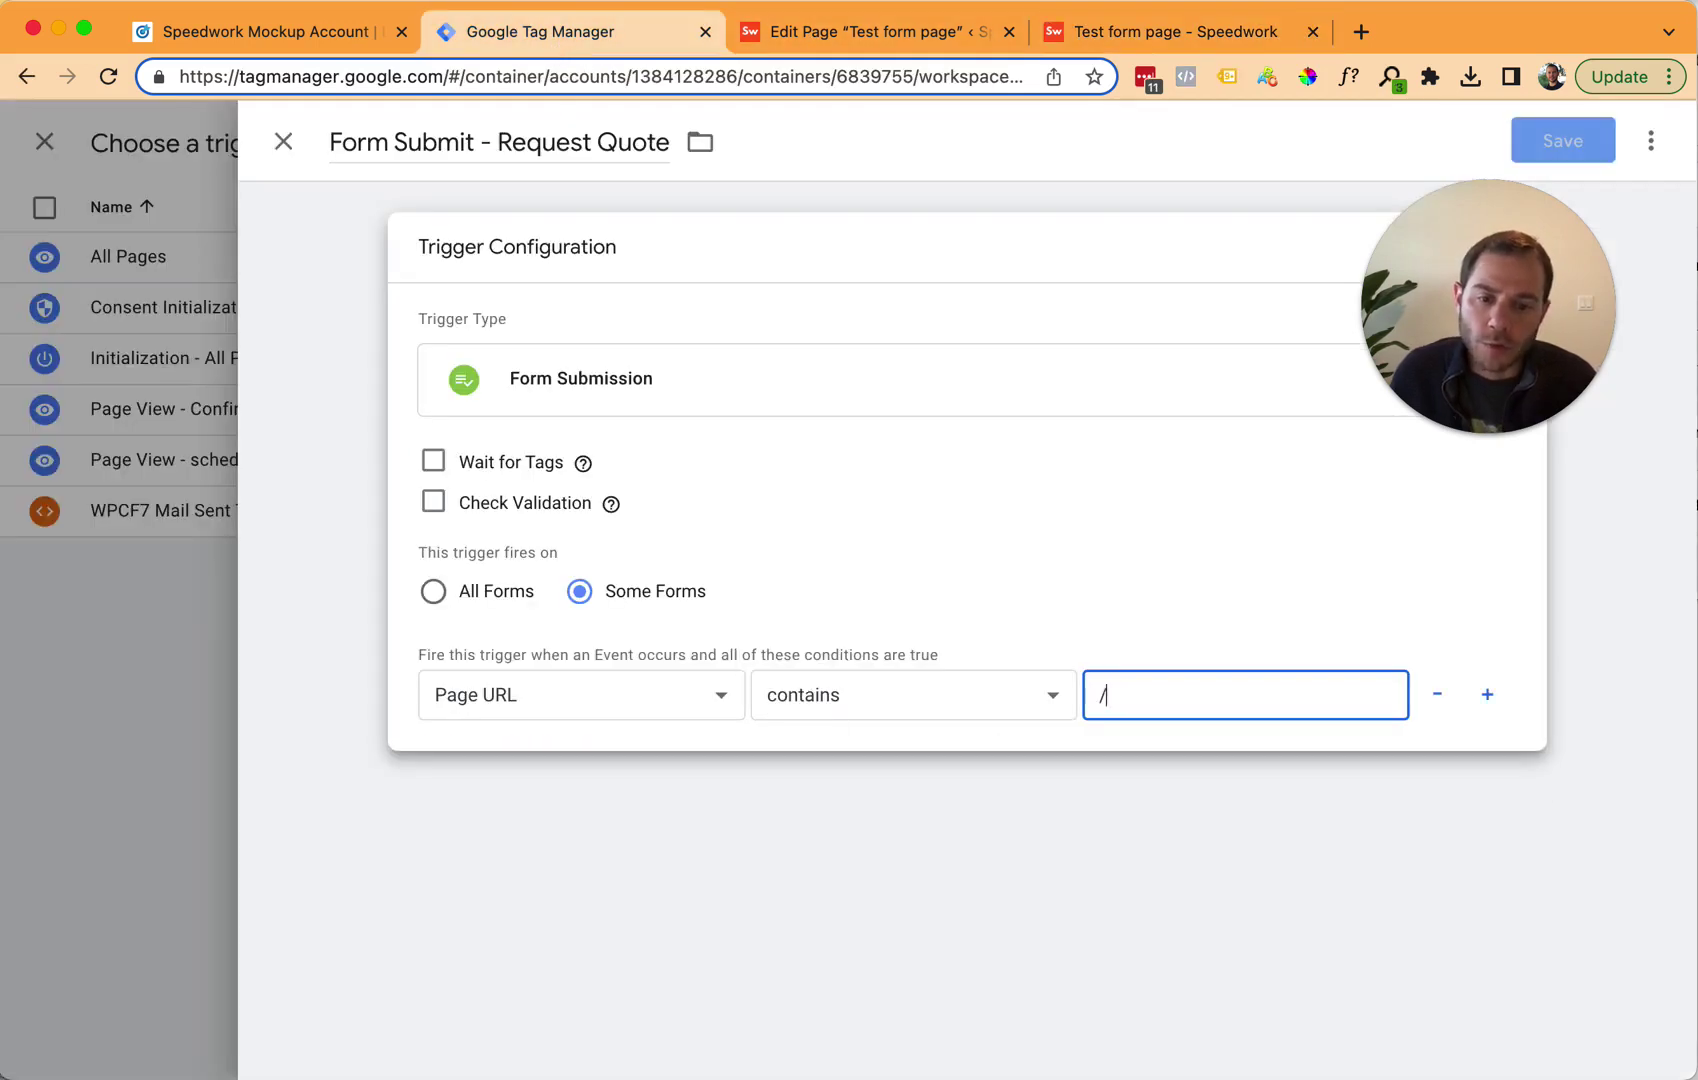
{"action": "type", "text": "request-quote"}
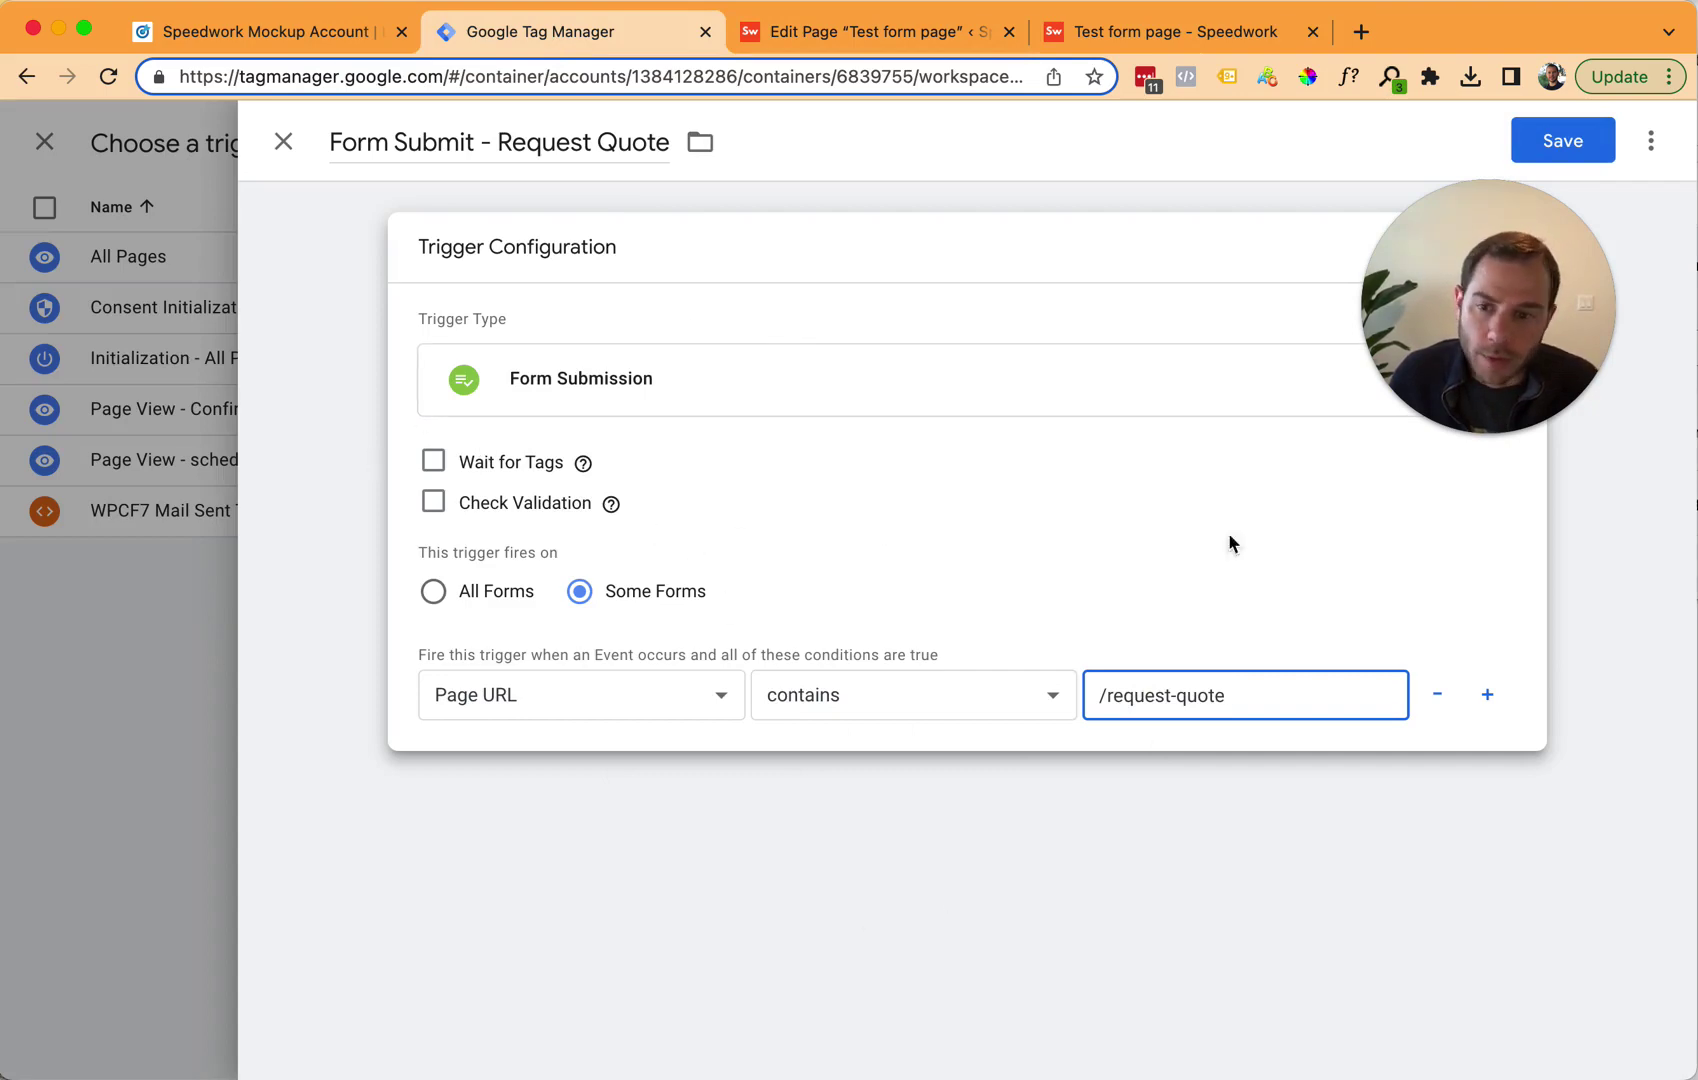
{"action": "left_click", "coordinate": [1563, 141]}
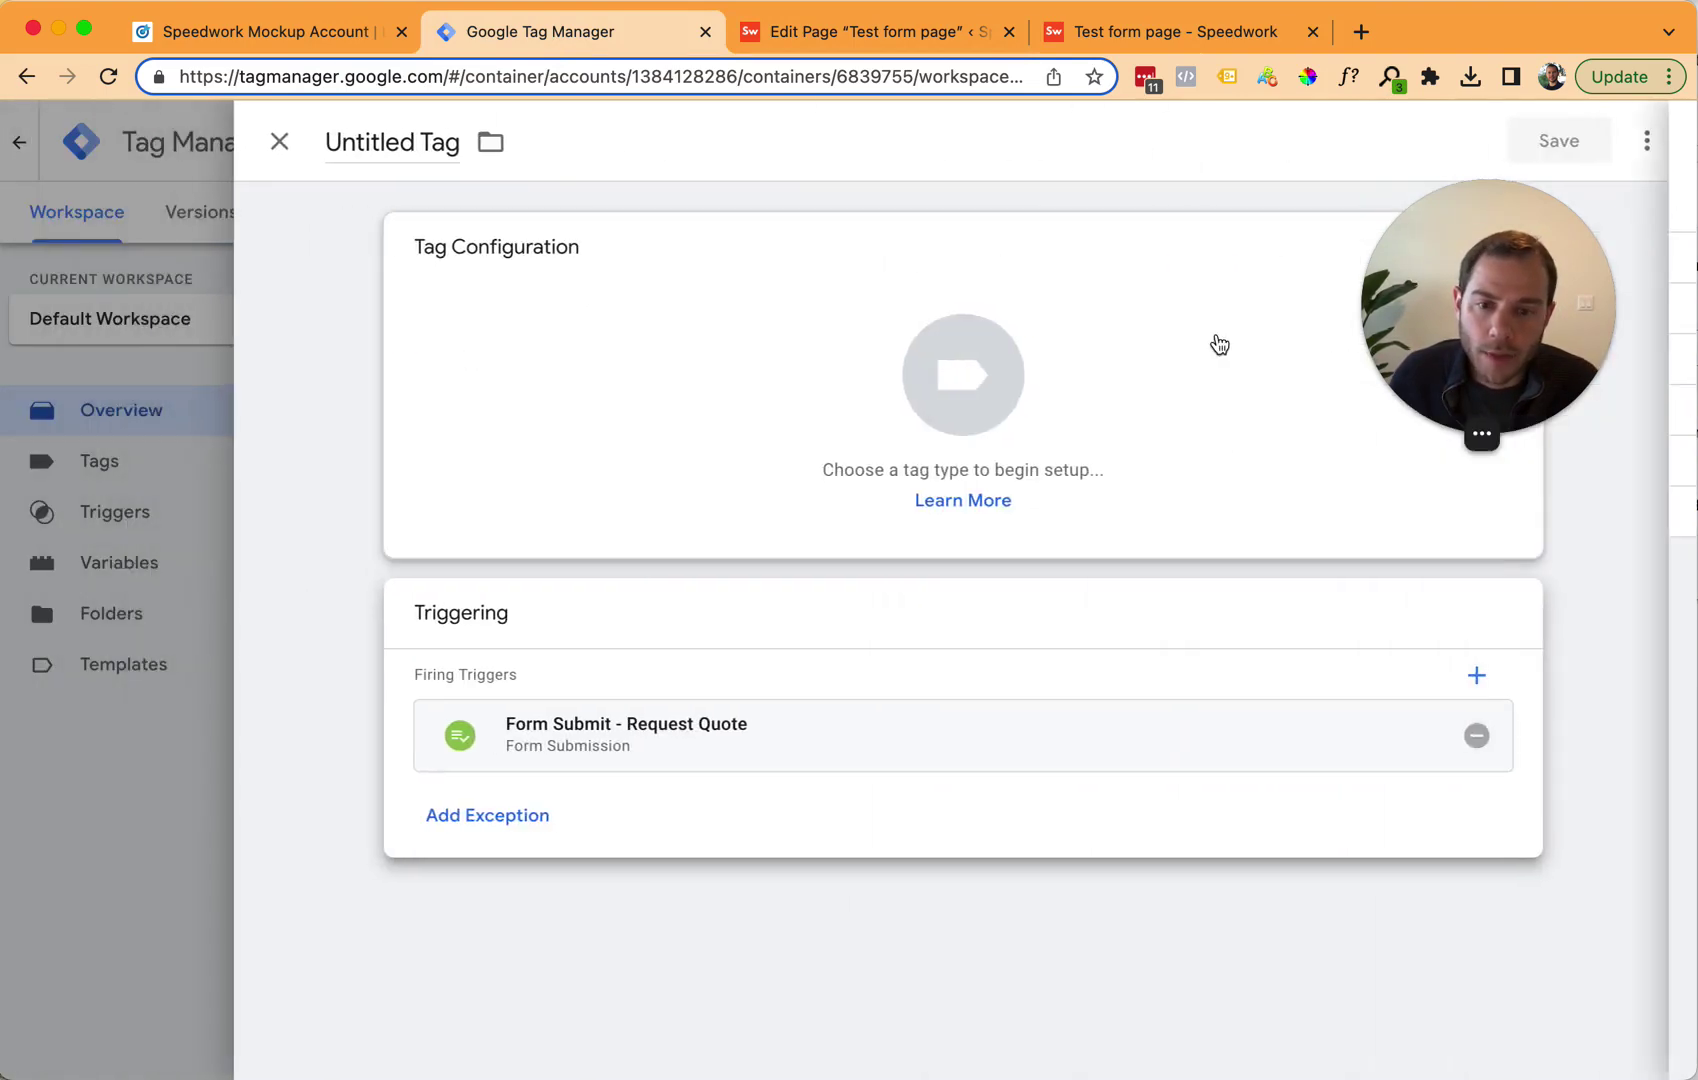
Step: Set the new tag's type to Custom HTML
{"action": "left_click", "coordinate": [632, 432]}
{"action": "scroll", "coordinate": [1075, 614], "scroll_direction": "down", "scroll_amount": 10}
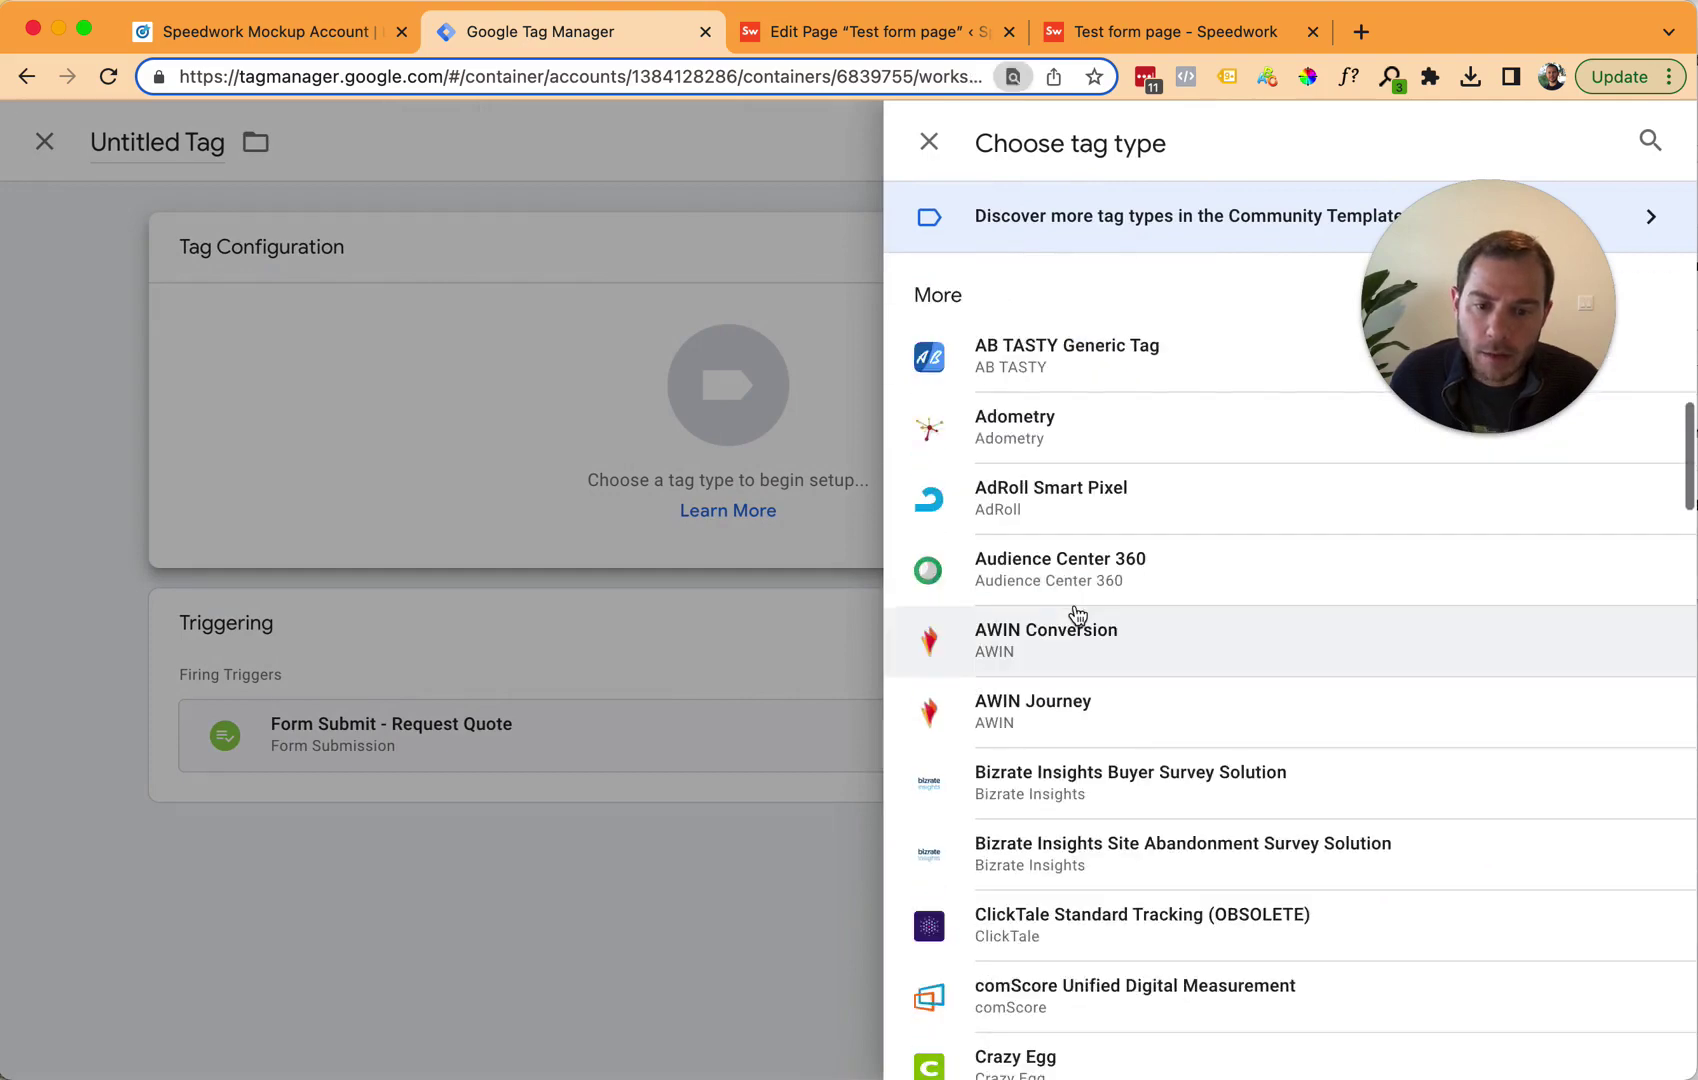
{"action": "key", "text": "super+f"}
{"action": "type", "text": "custom"}
{"action": "left_click", "coordinate": [1075, 716]}
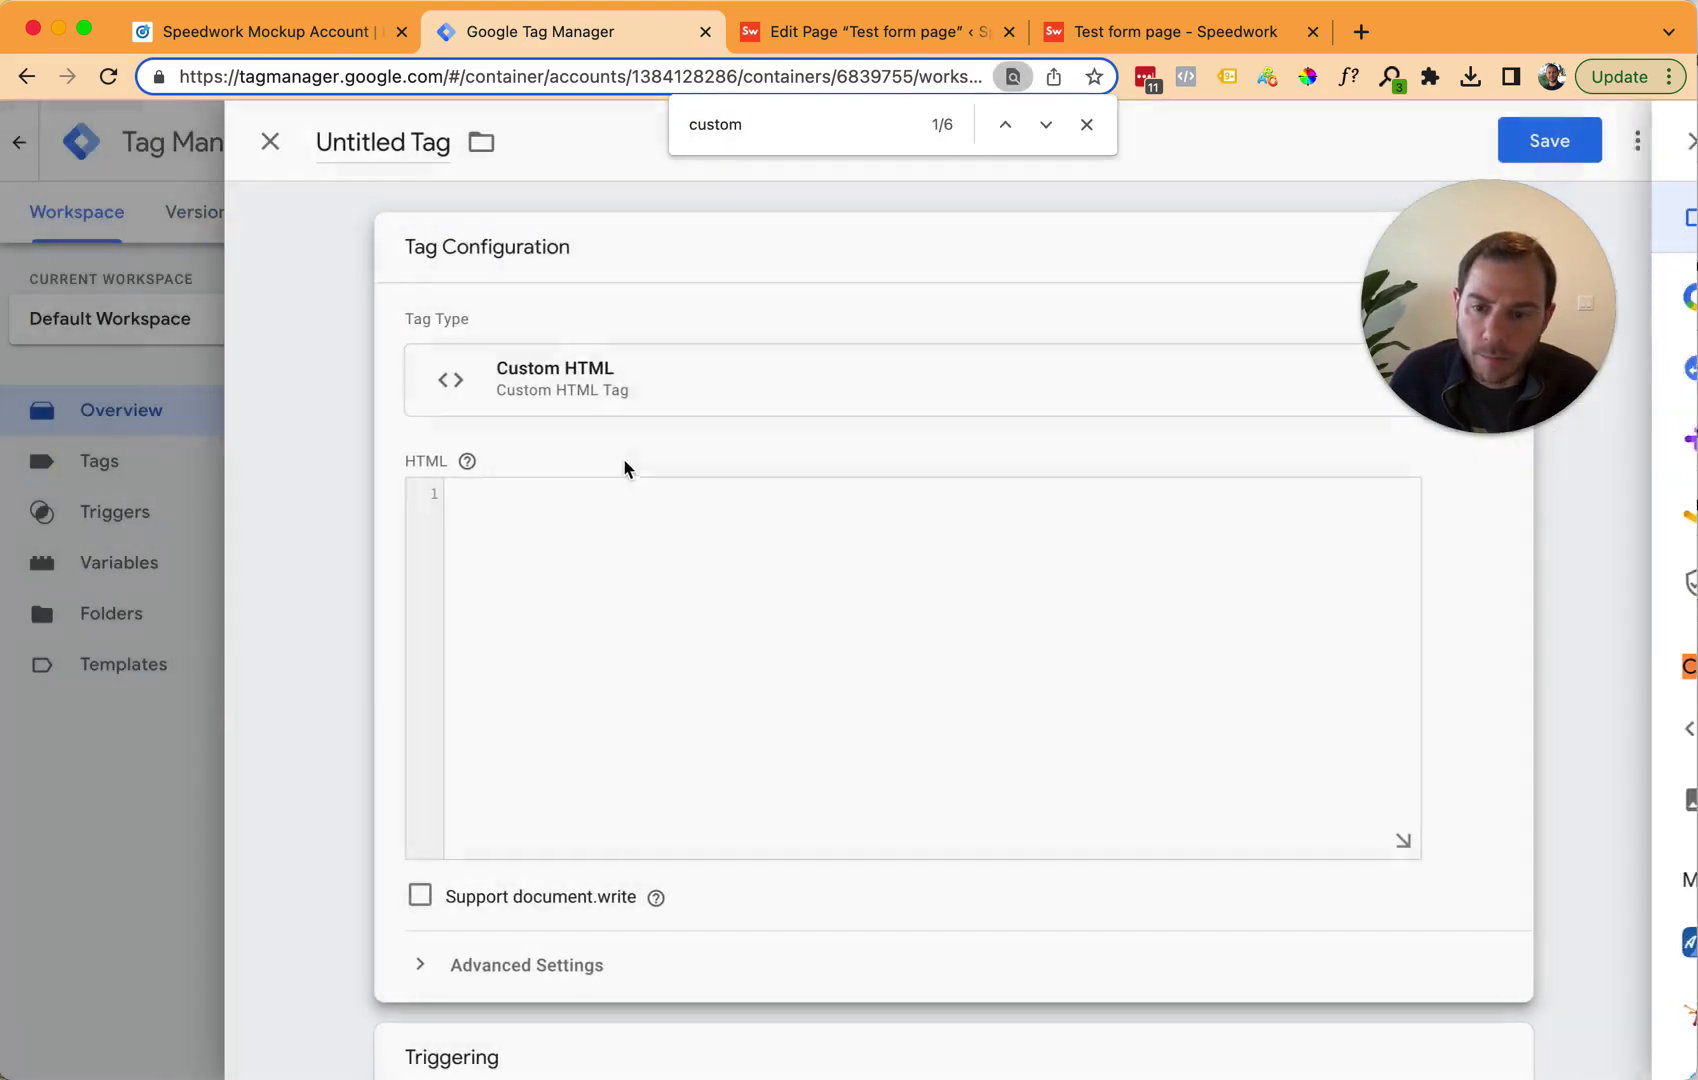
Step: Paste the copied LinkedIn event code into the tag's HTML and wrap it in <script> and </script> tags
{"action": "left_click", "coordinate": [681, 565]}
{"action": "type", "text": "window.lintrk('track', { conversion_id: 12233402 });"}
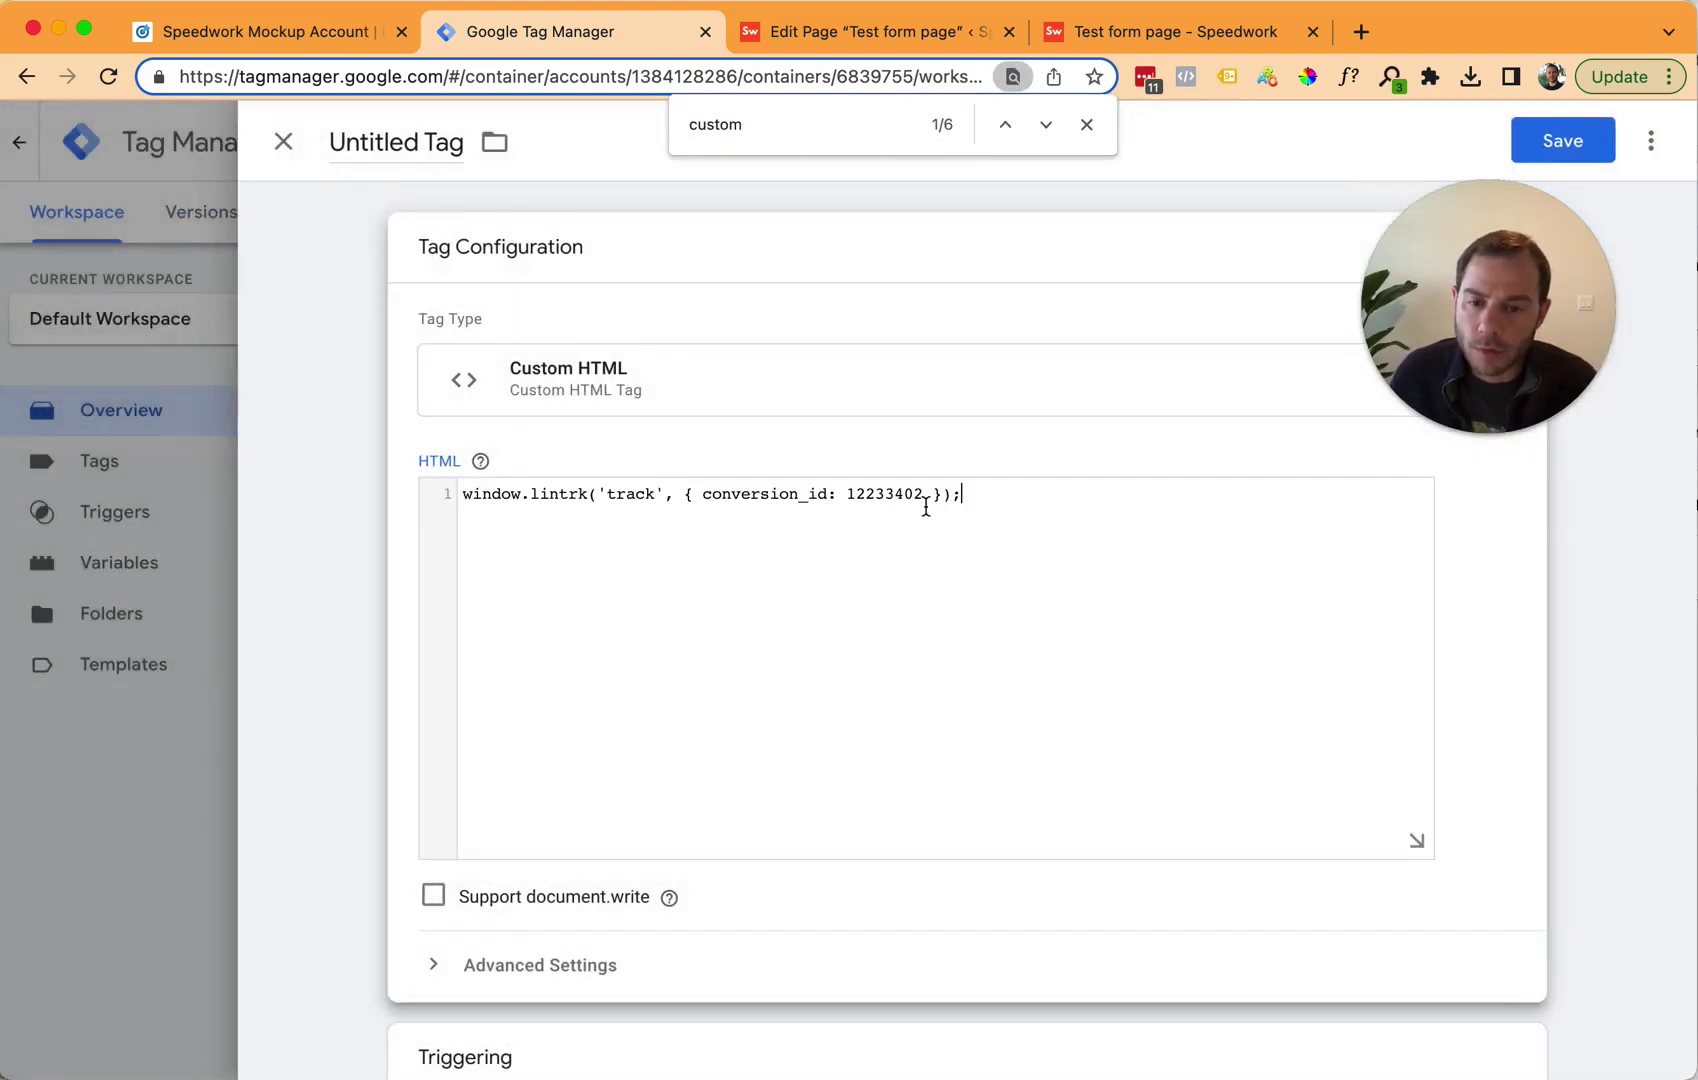
{"action": "type", "text": "<script>"}
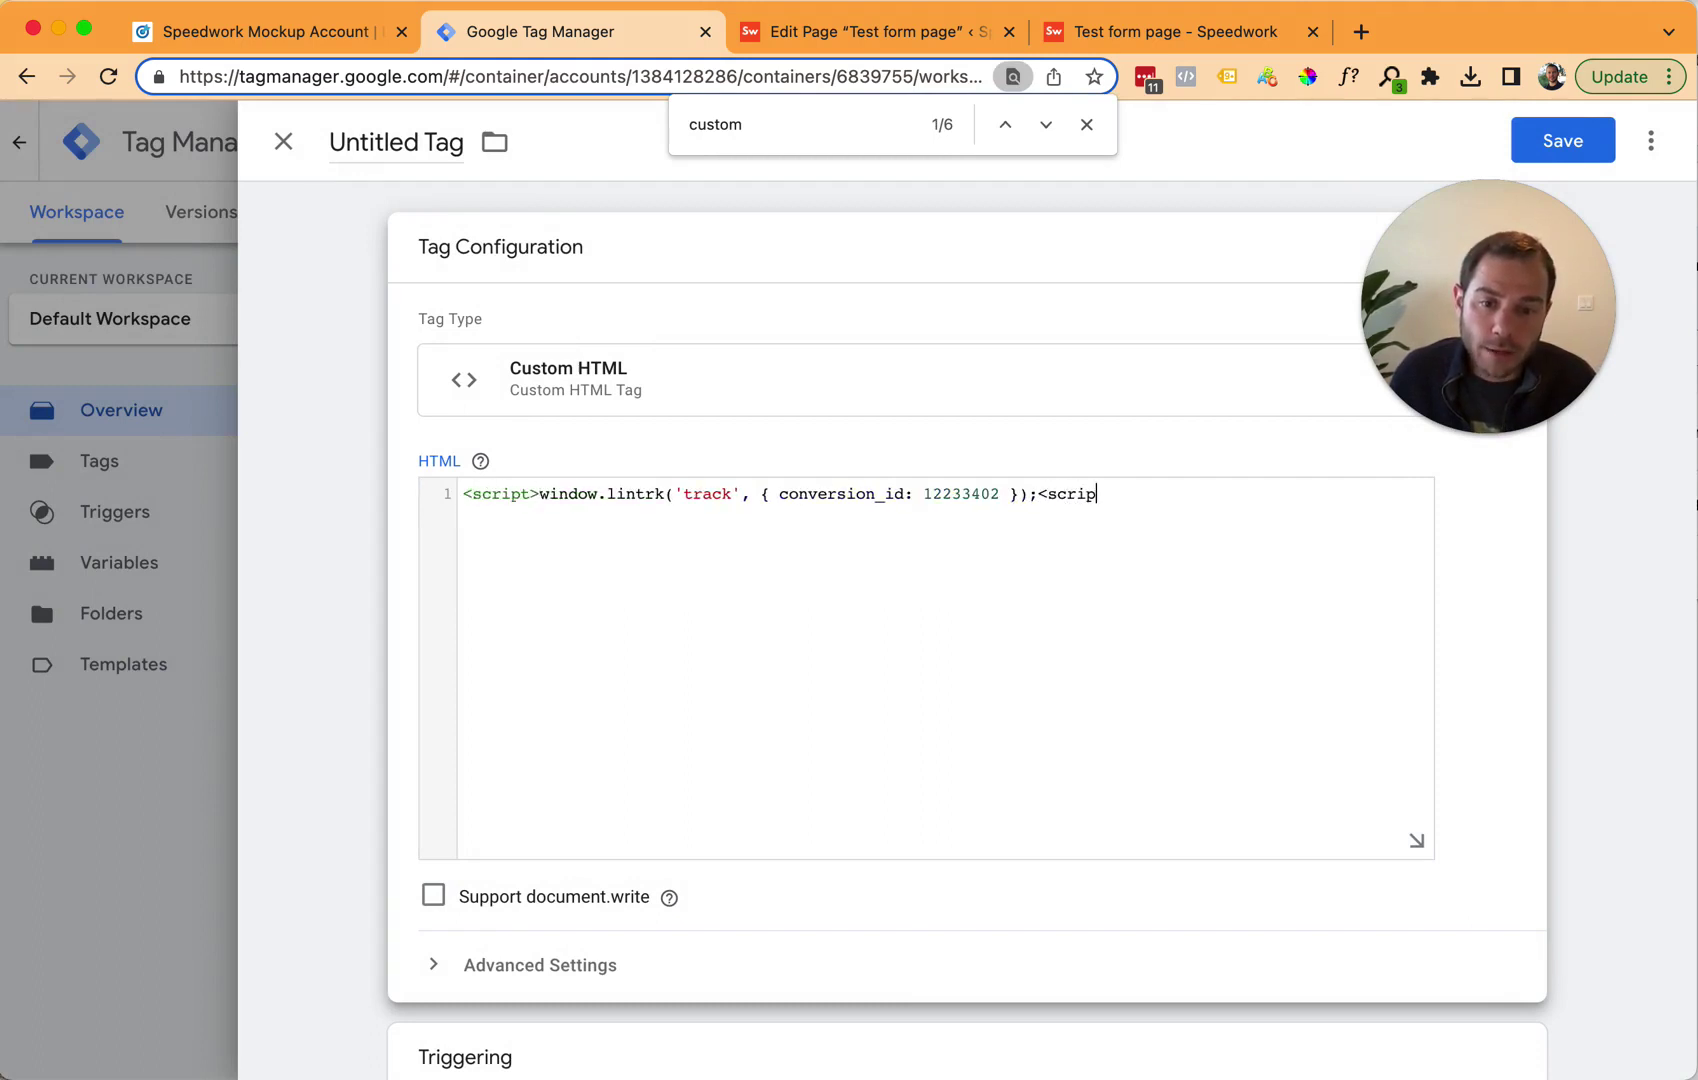
{"action": "key", "text": "alt+Left"}
{"action": "type", "text": "/"}
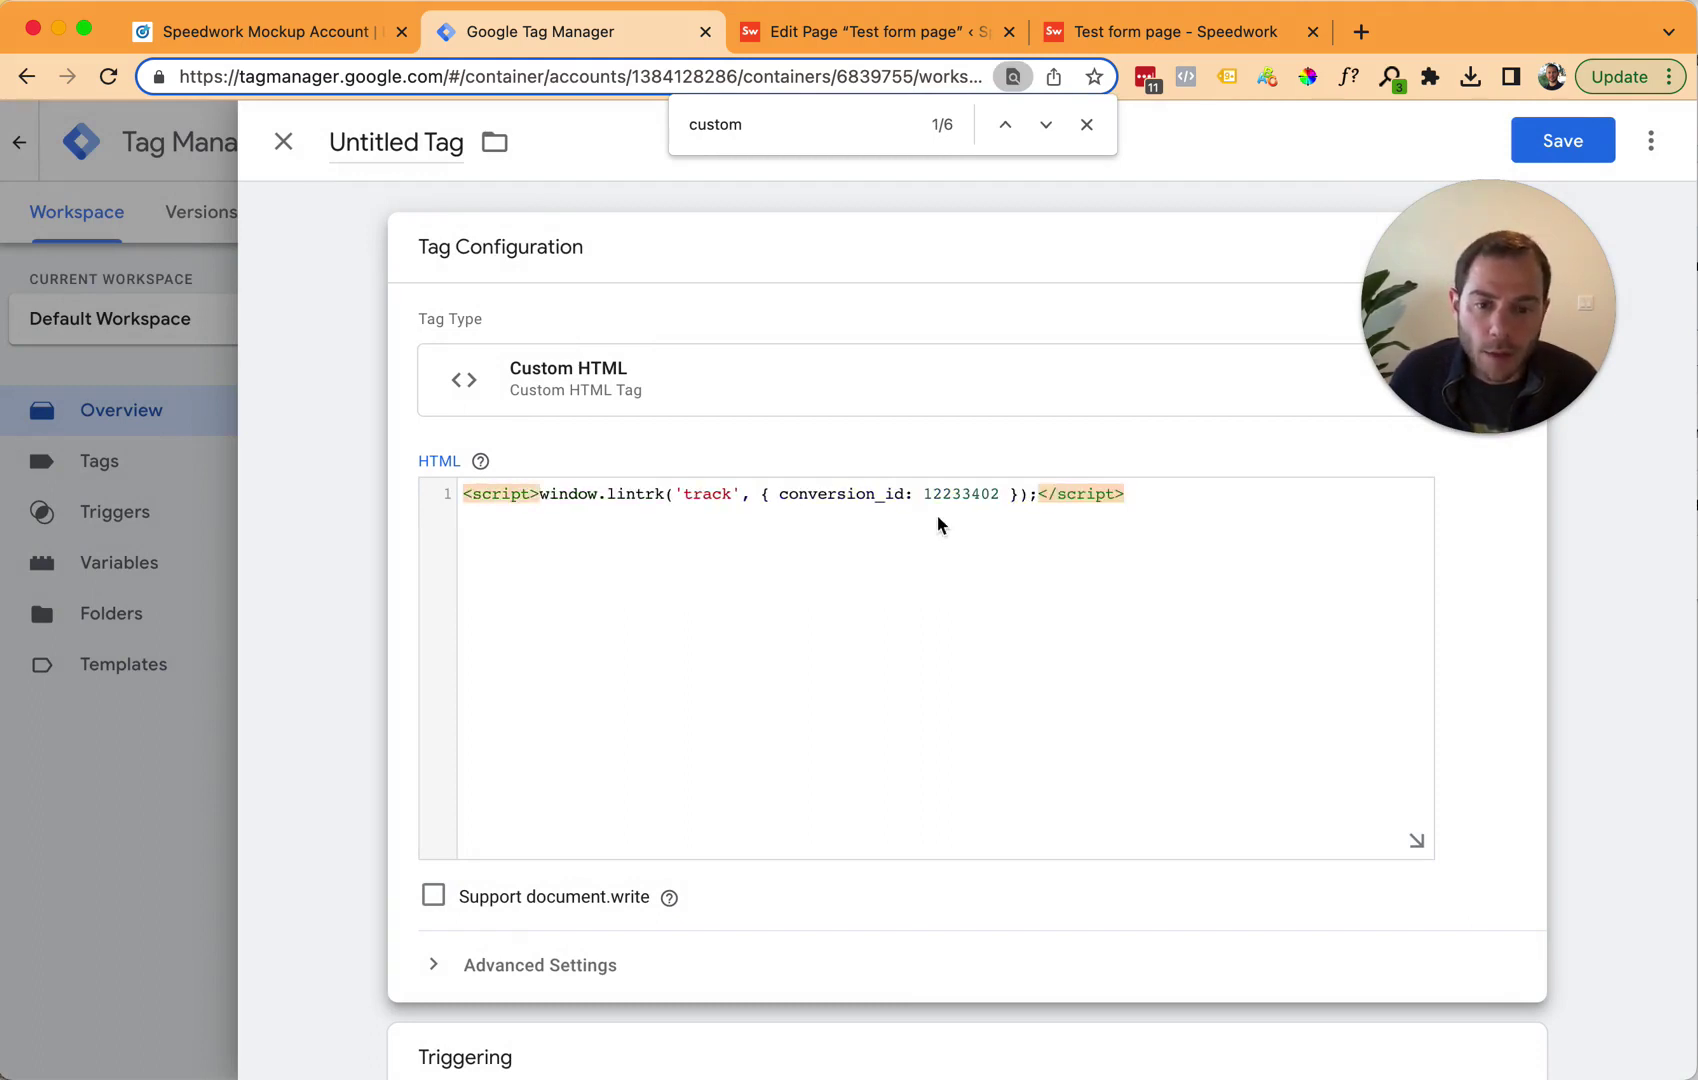
{"action": "left_click", "coordinate": [1174, 494]}
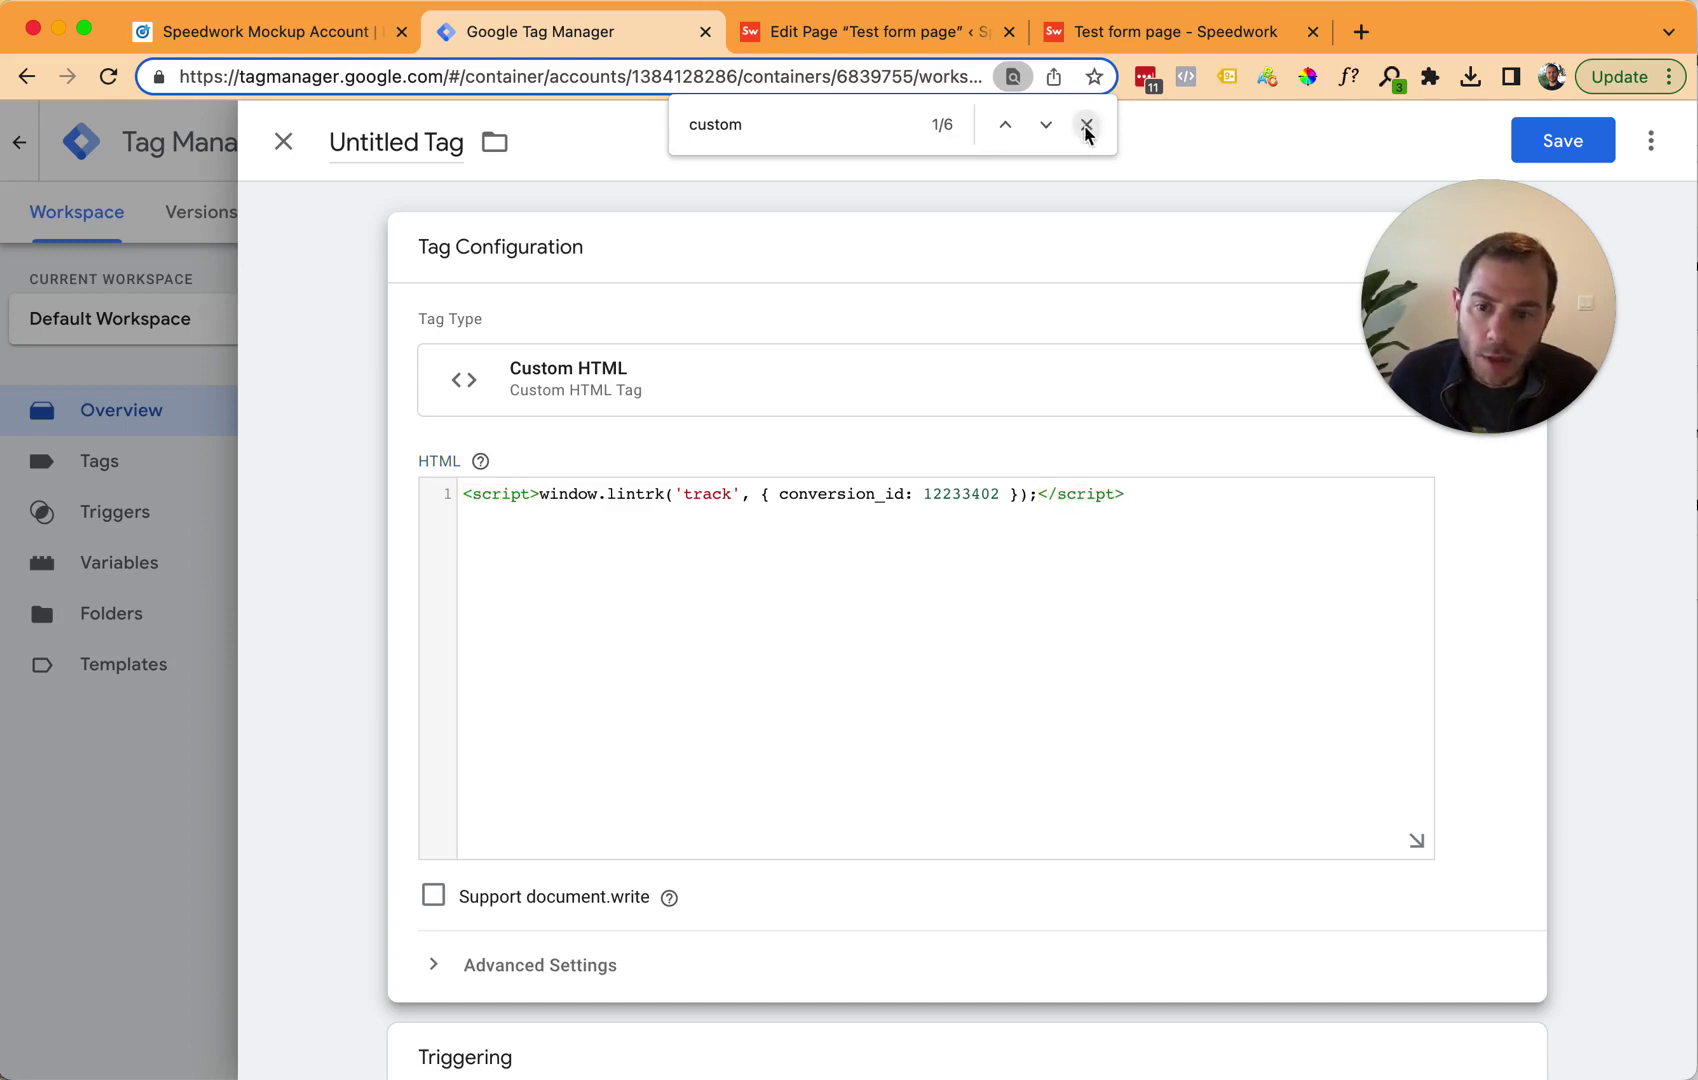
{"action": "left_click", "coordinate": [1086, 125]}
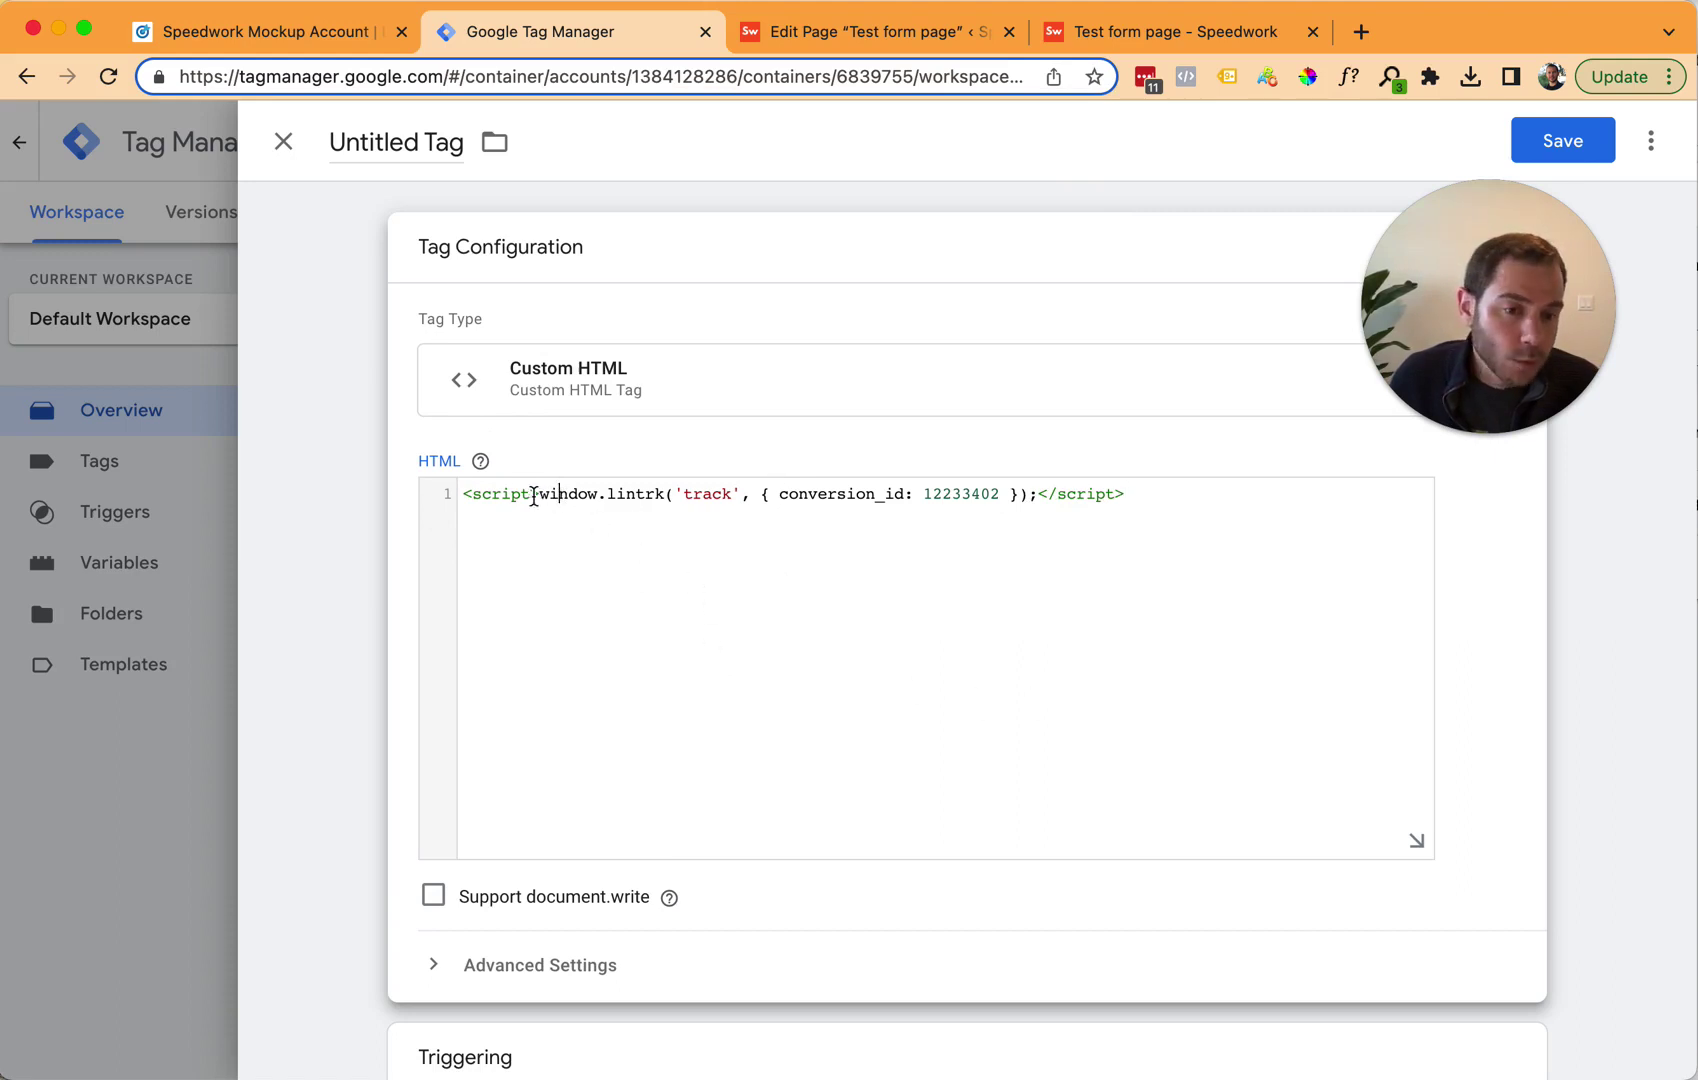
Step: Name the tag "Form Submit - Request Quote > LinkedIn Conversion" and save it
{"action": "left_click", "coordinate": [411, 143]}
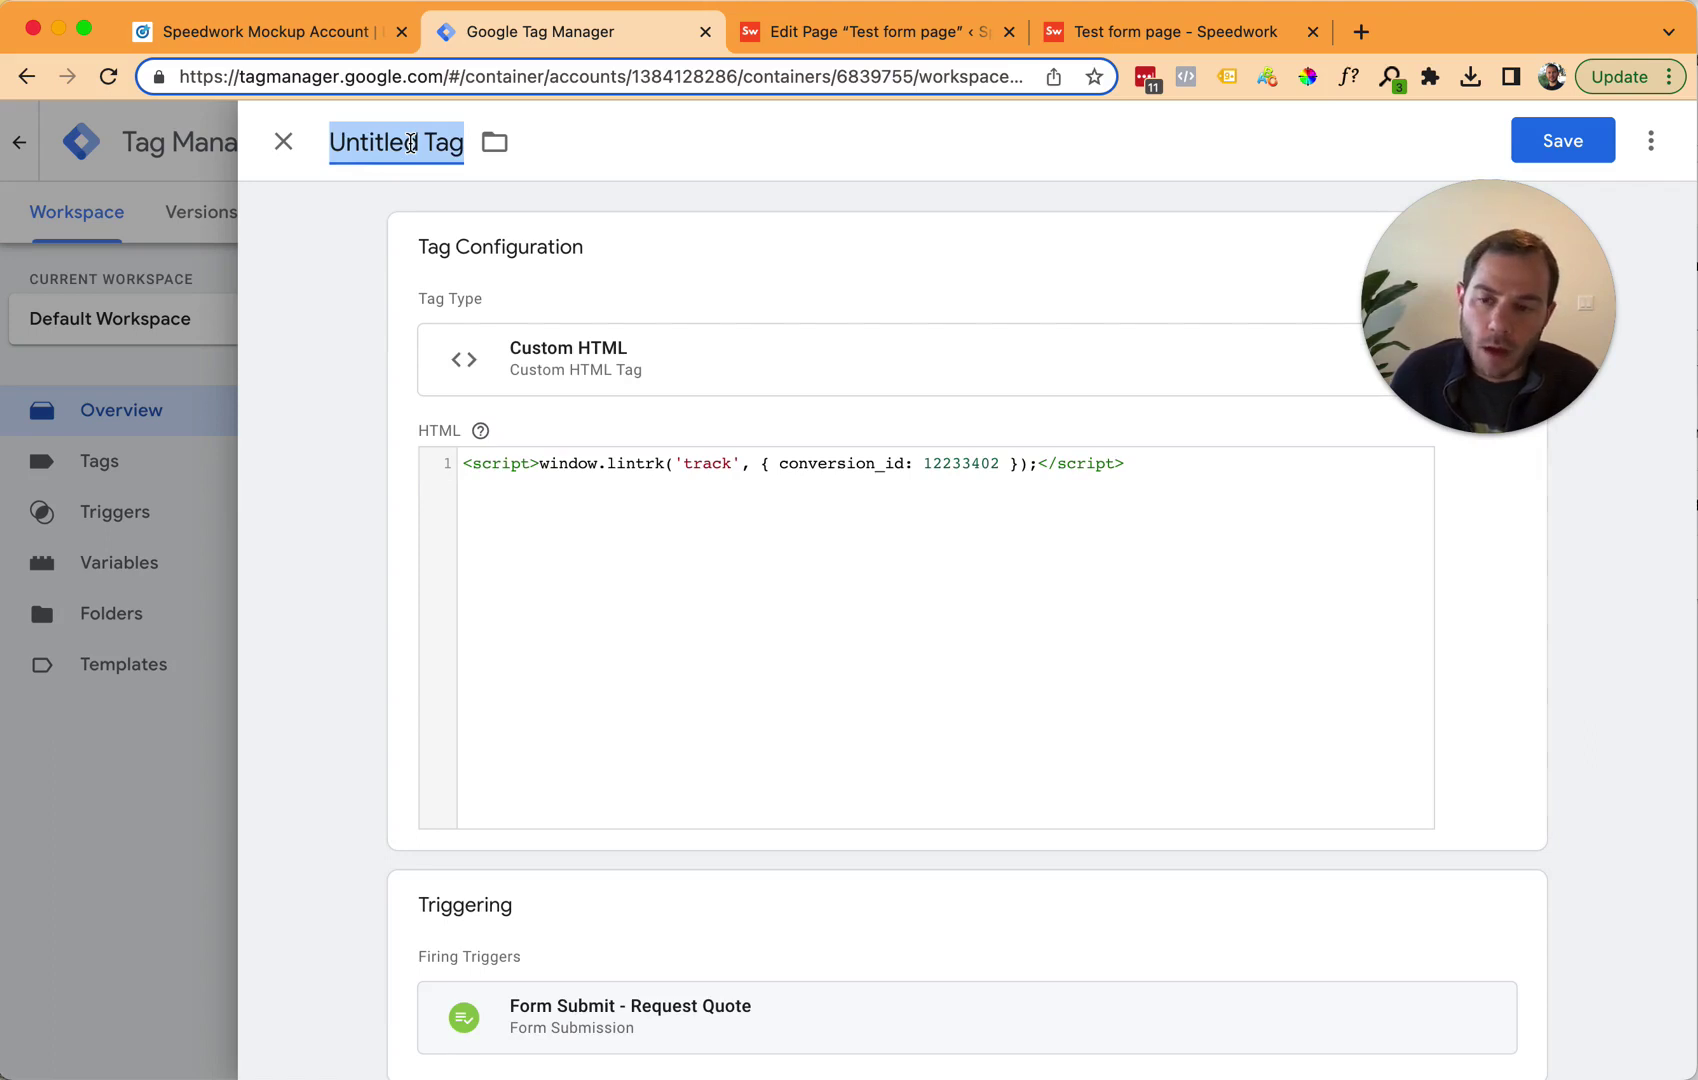
{"action": "type", "text": "For m "}
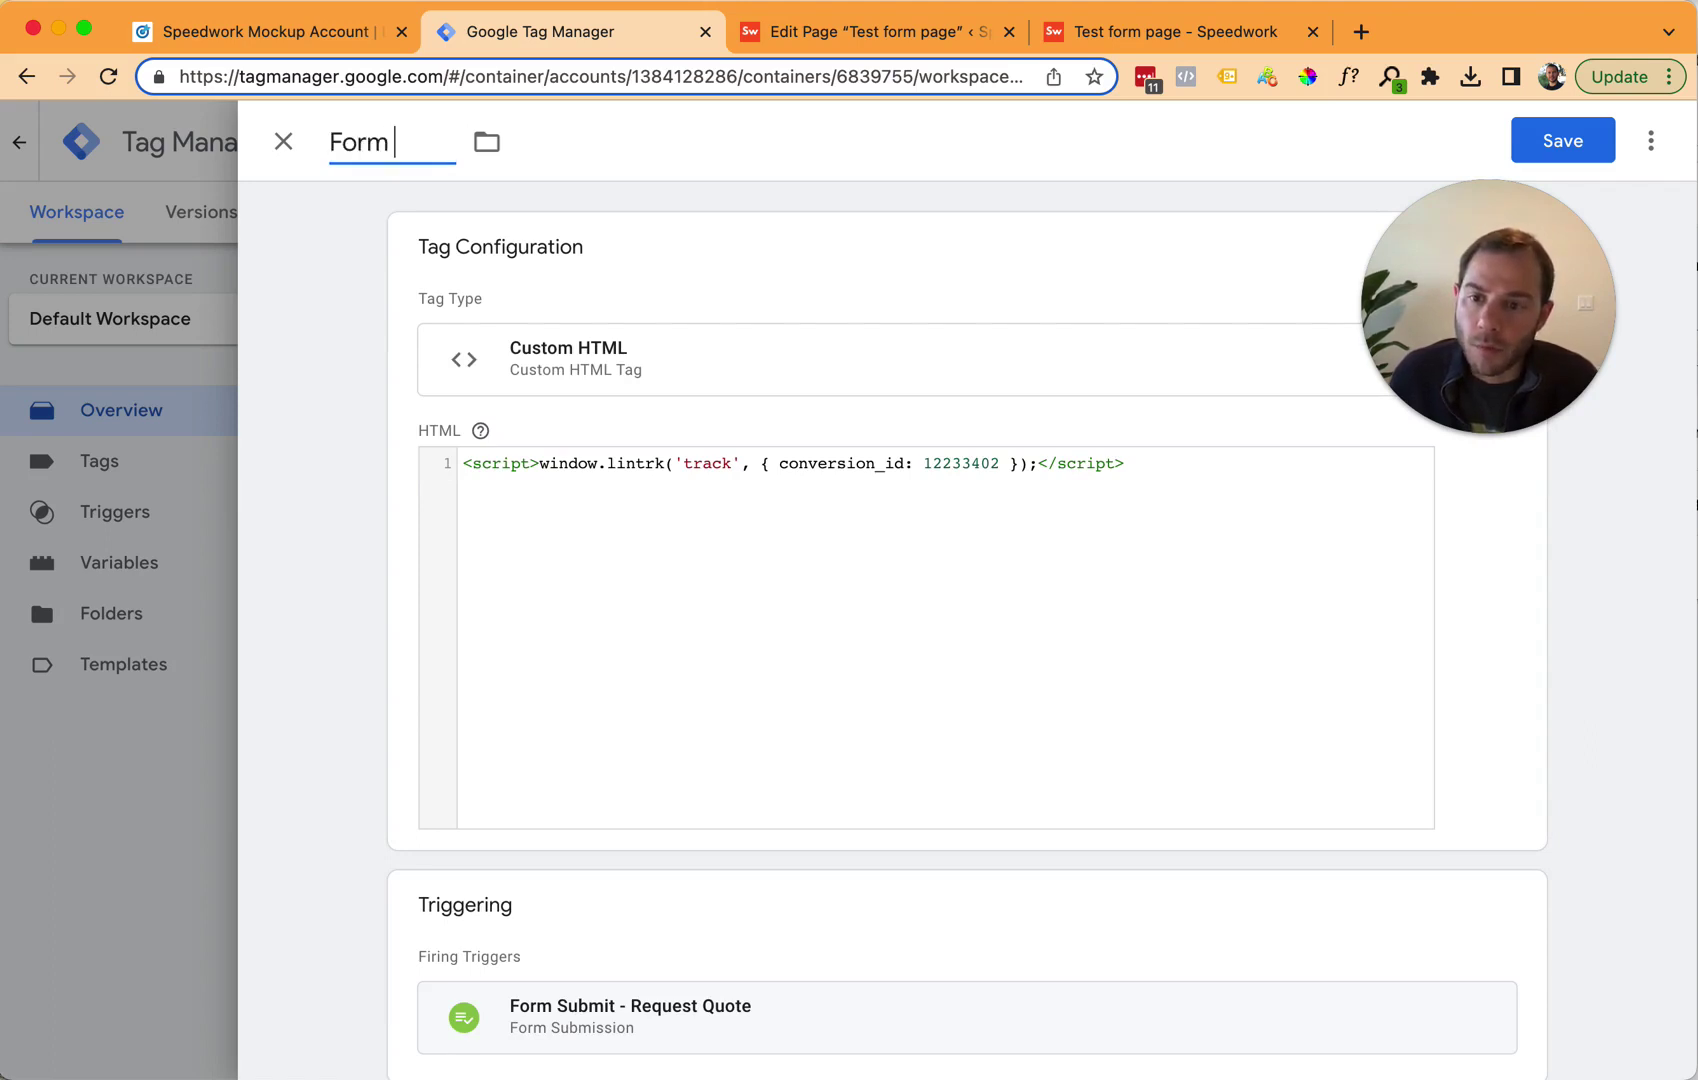
{"action": "type", "text": "Submit - Request"}
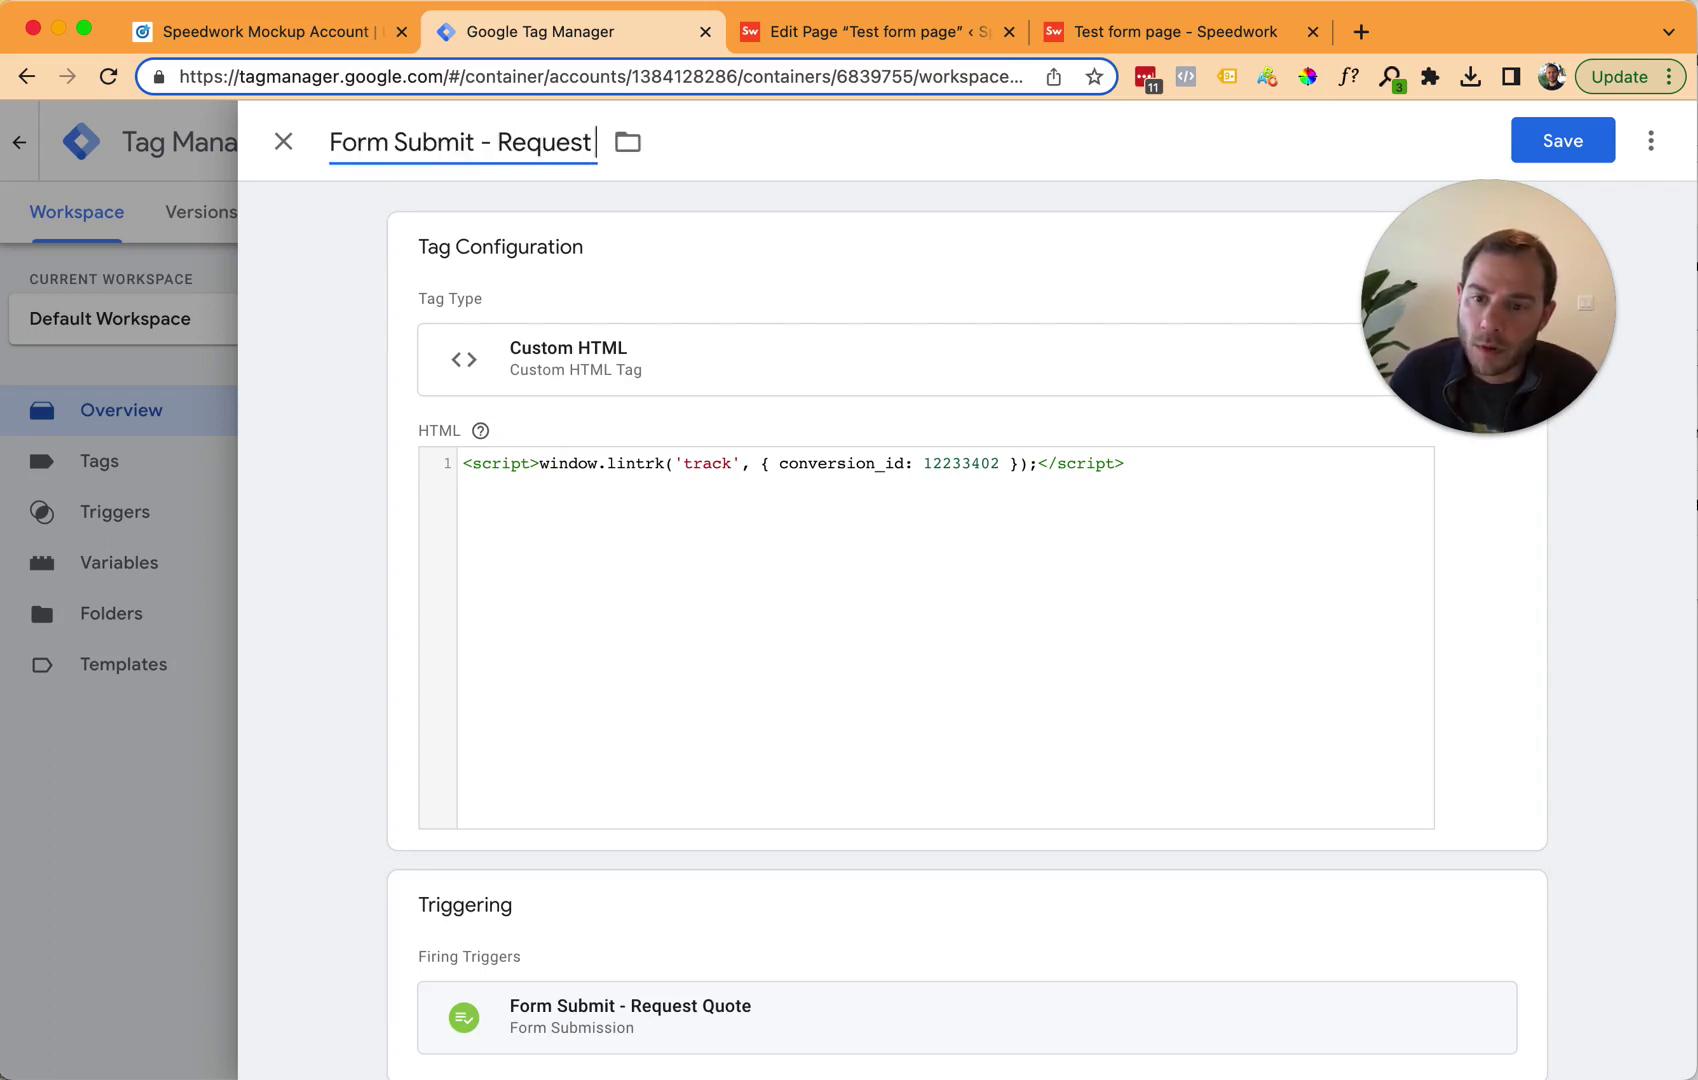
{"action": "type", "text": " Quote > LinkedIn Conversion"}
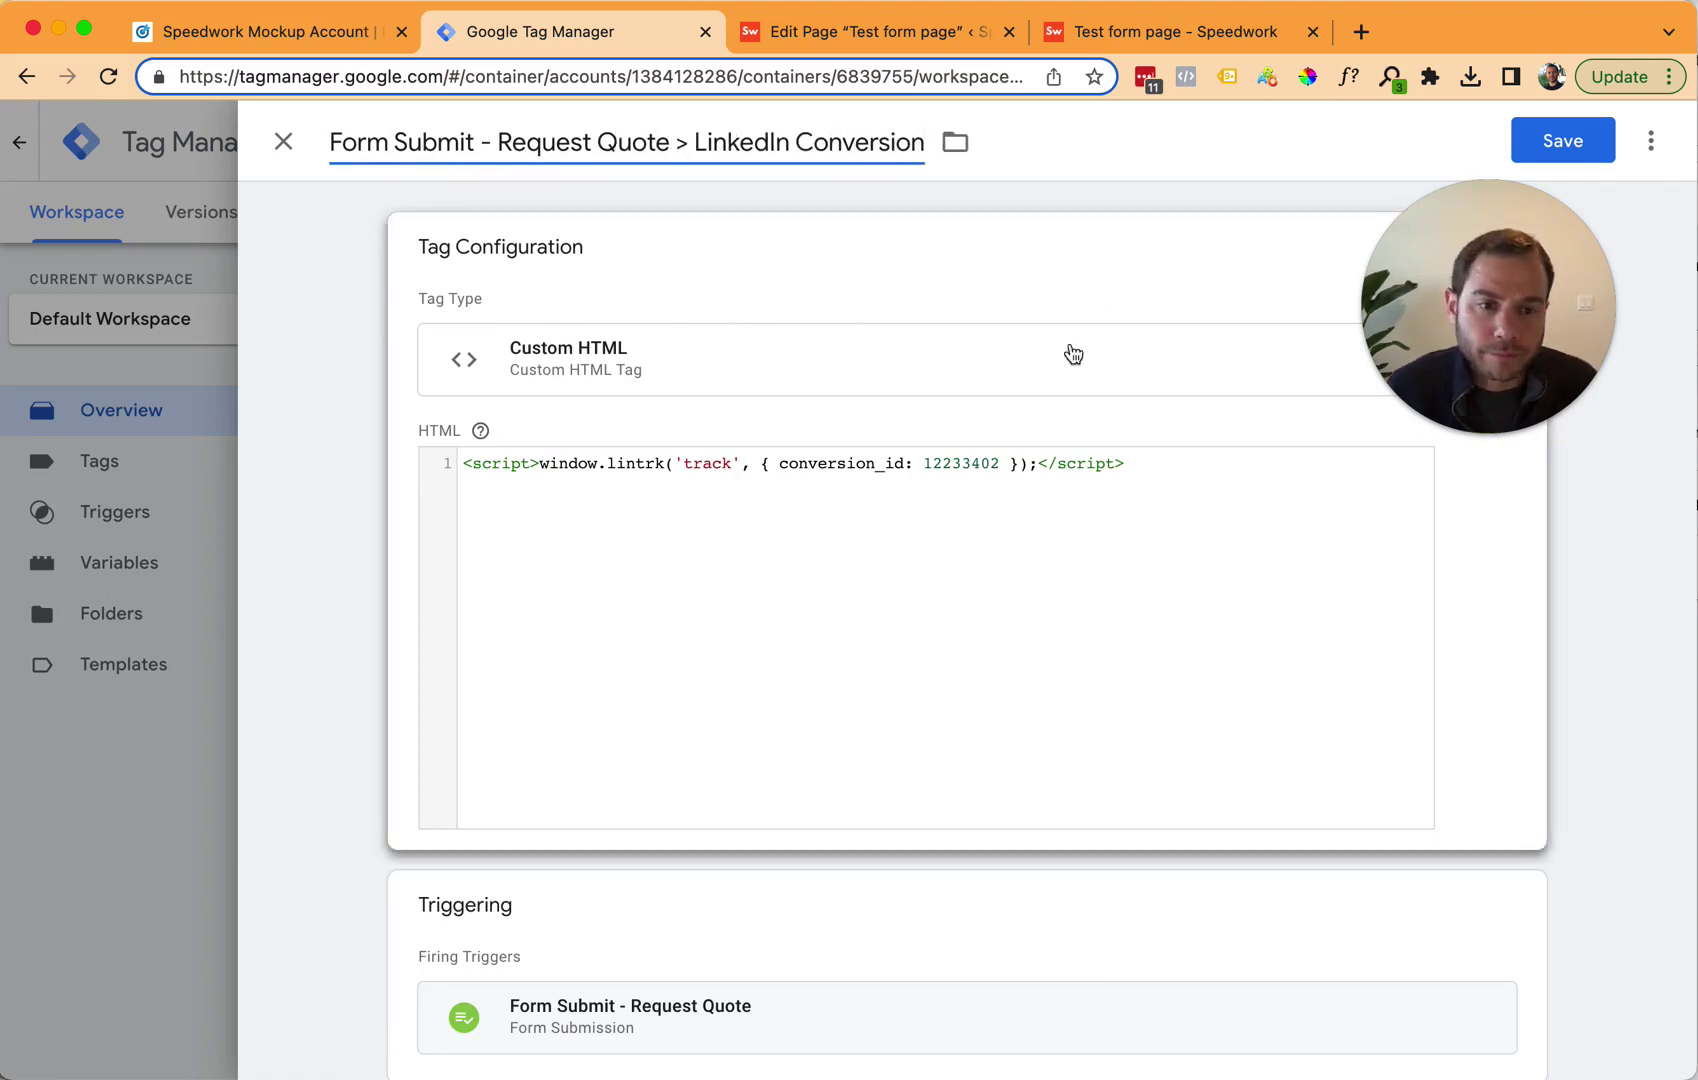
{"action": "left_click", "coordinate": [947, 527]}
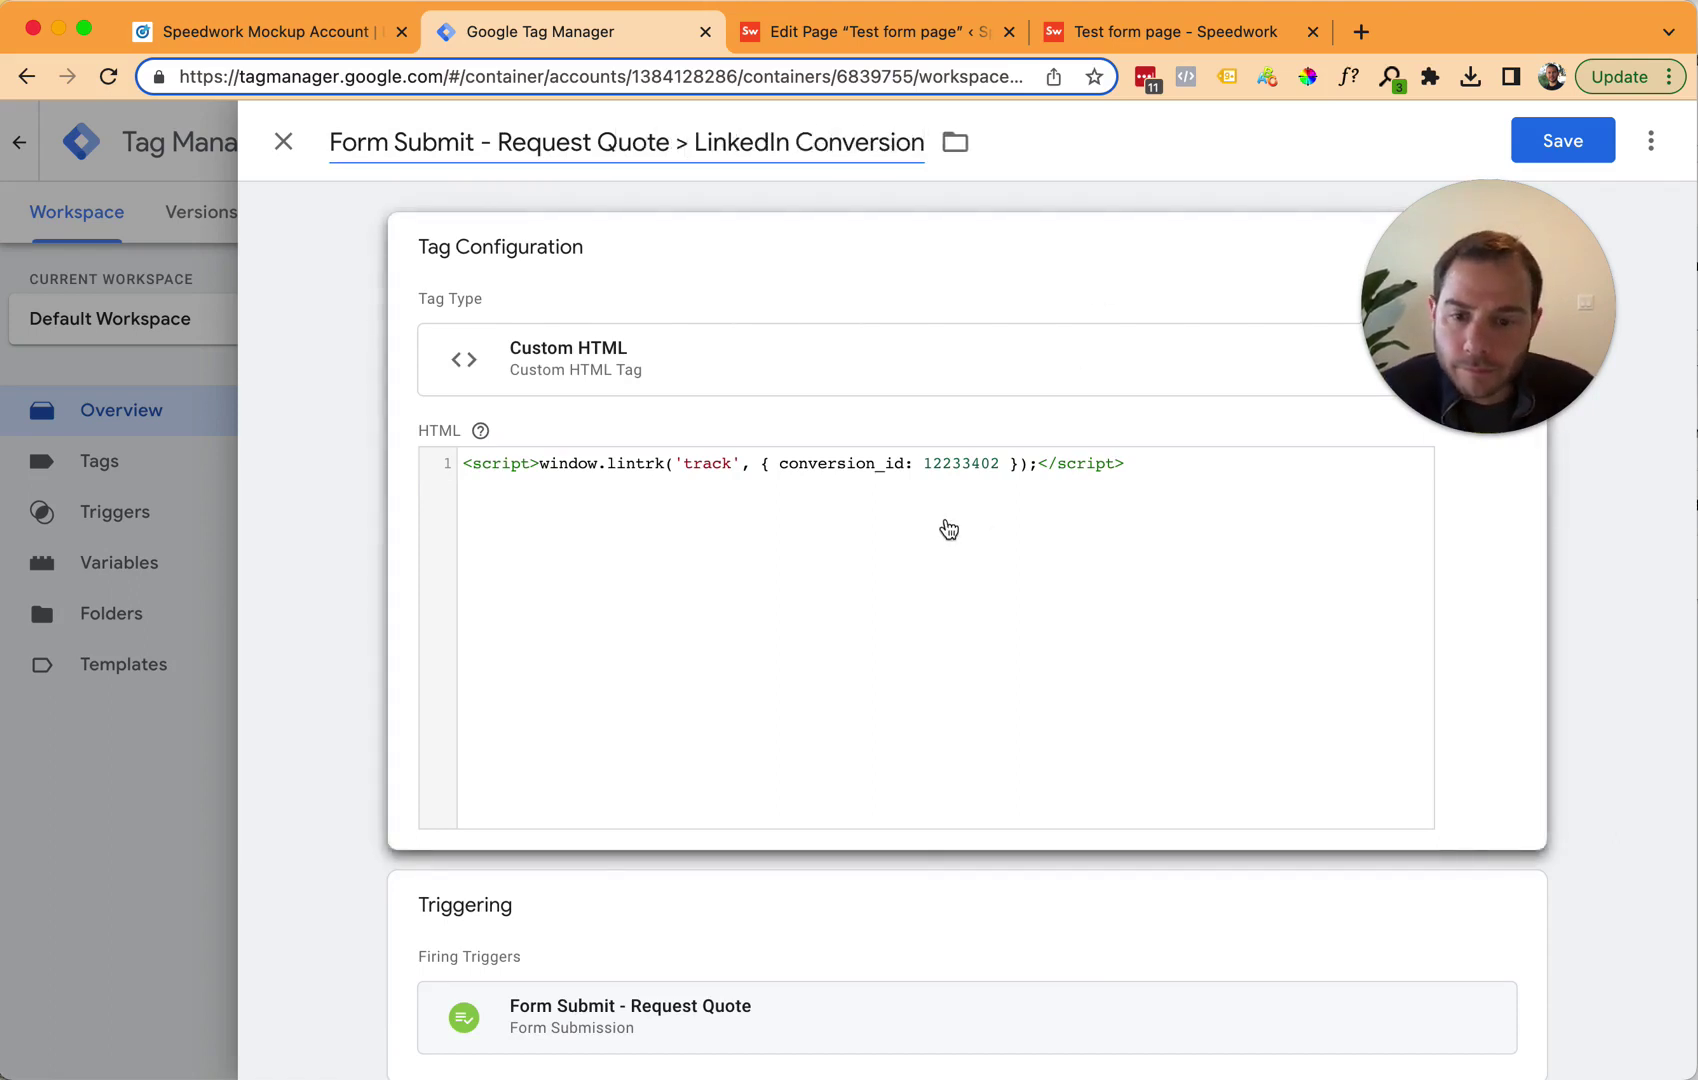
{"action": "scroll", "coordinate": [955, 540], "scroll_direction": "down", "scroll_amount": 2}
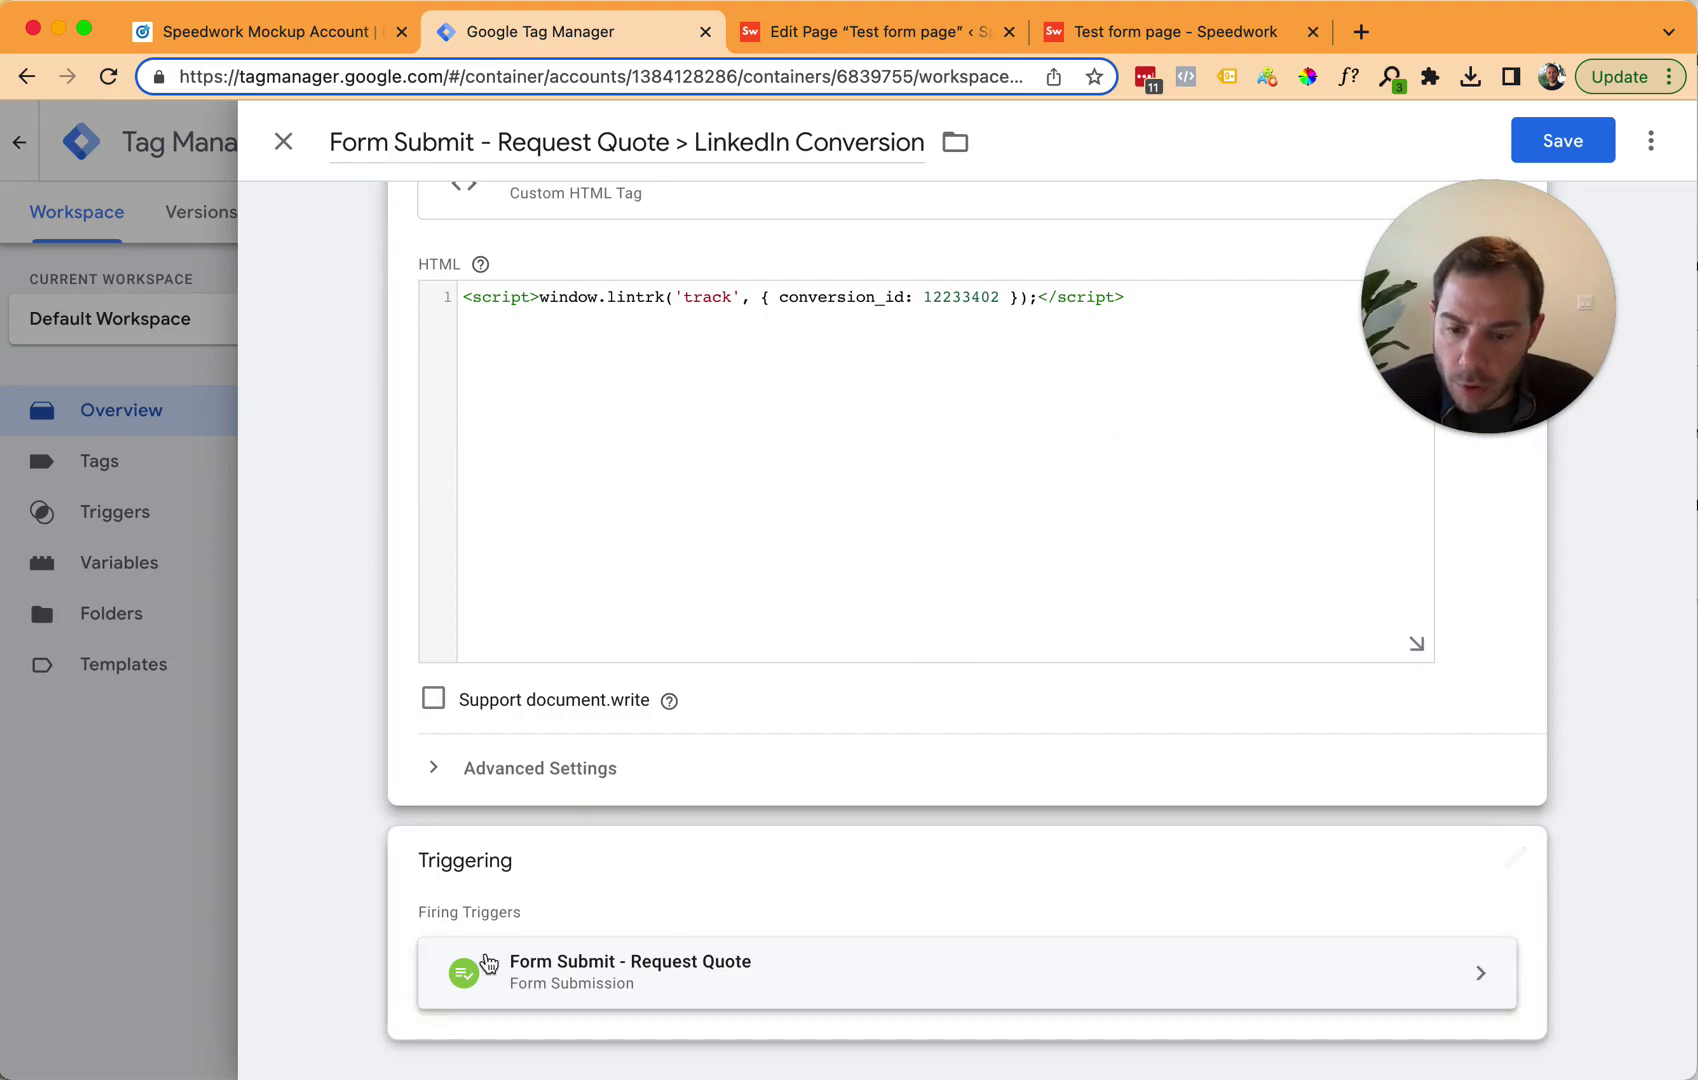
{"action": "scroll", "coordinate": [652, 637], "scroll_direction": "up", "scroll_amount": 2}
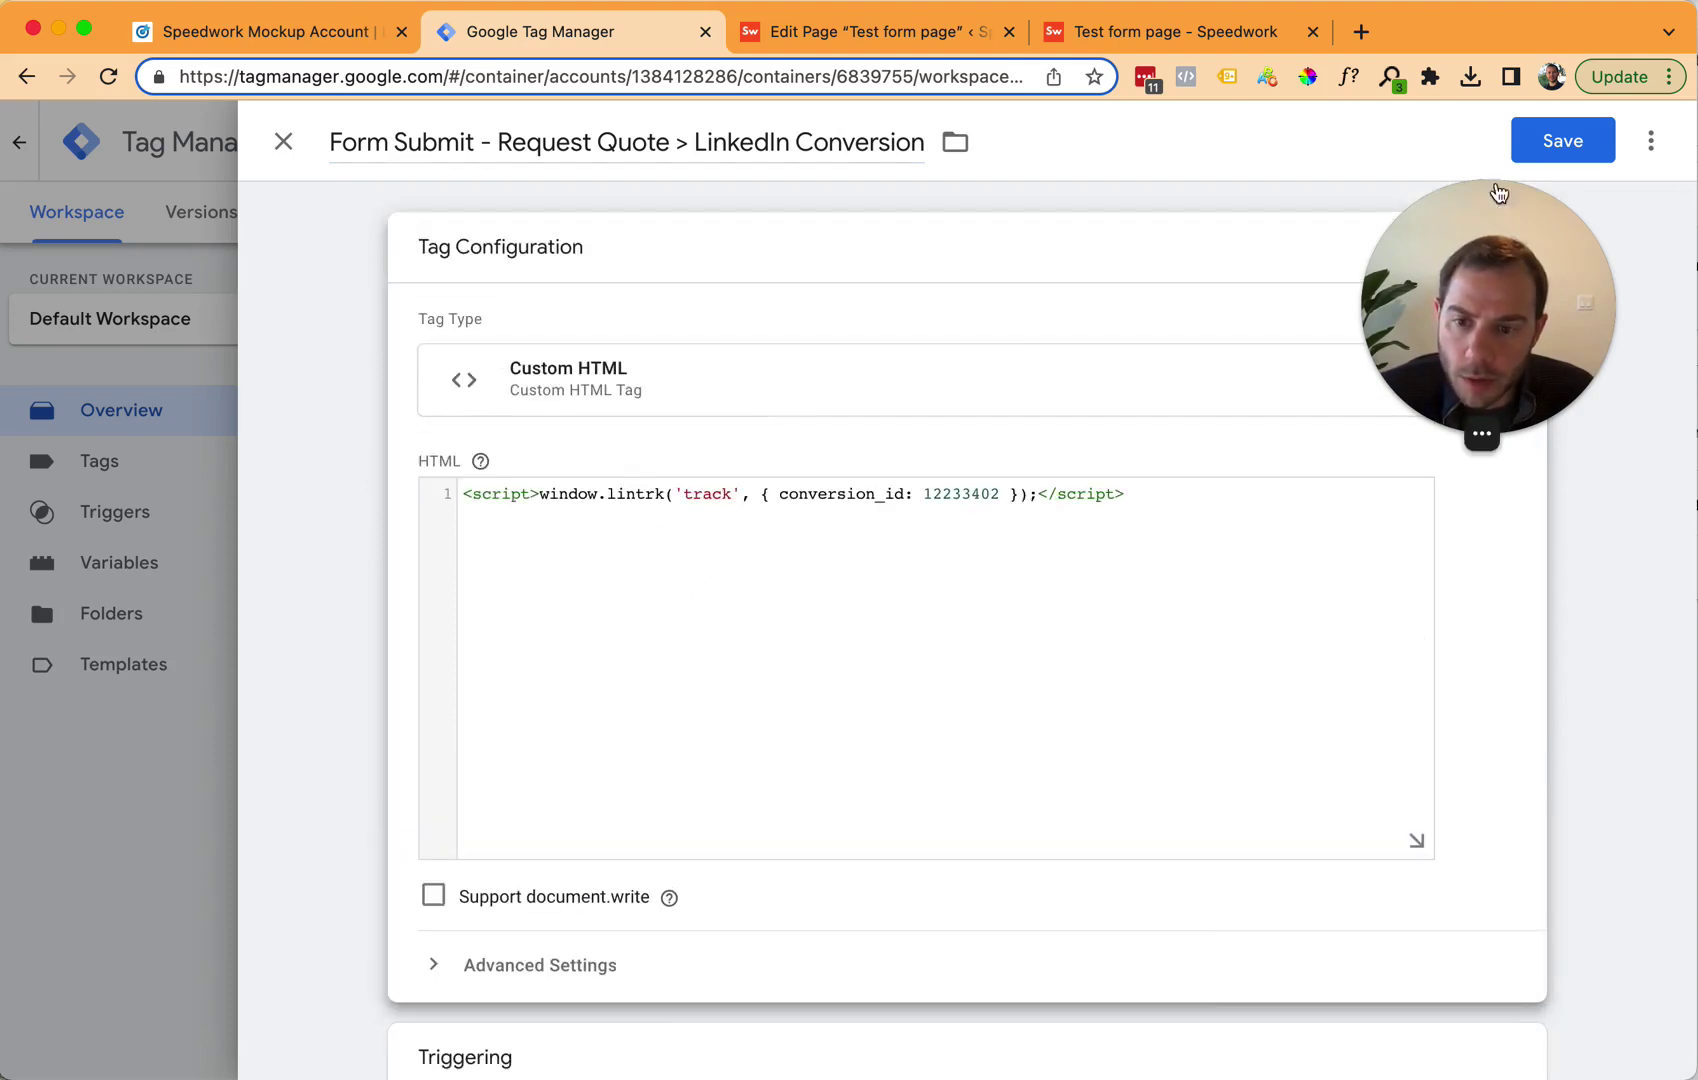
{"action": "left_click", "coordinate": [1563, 140]}
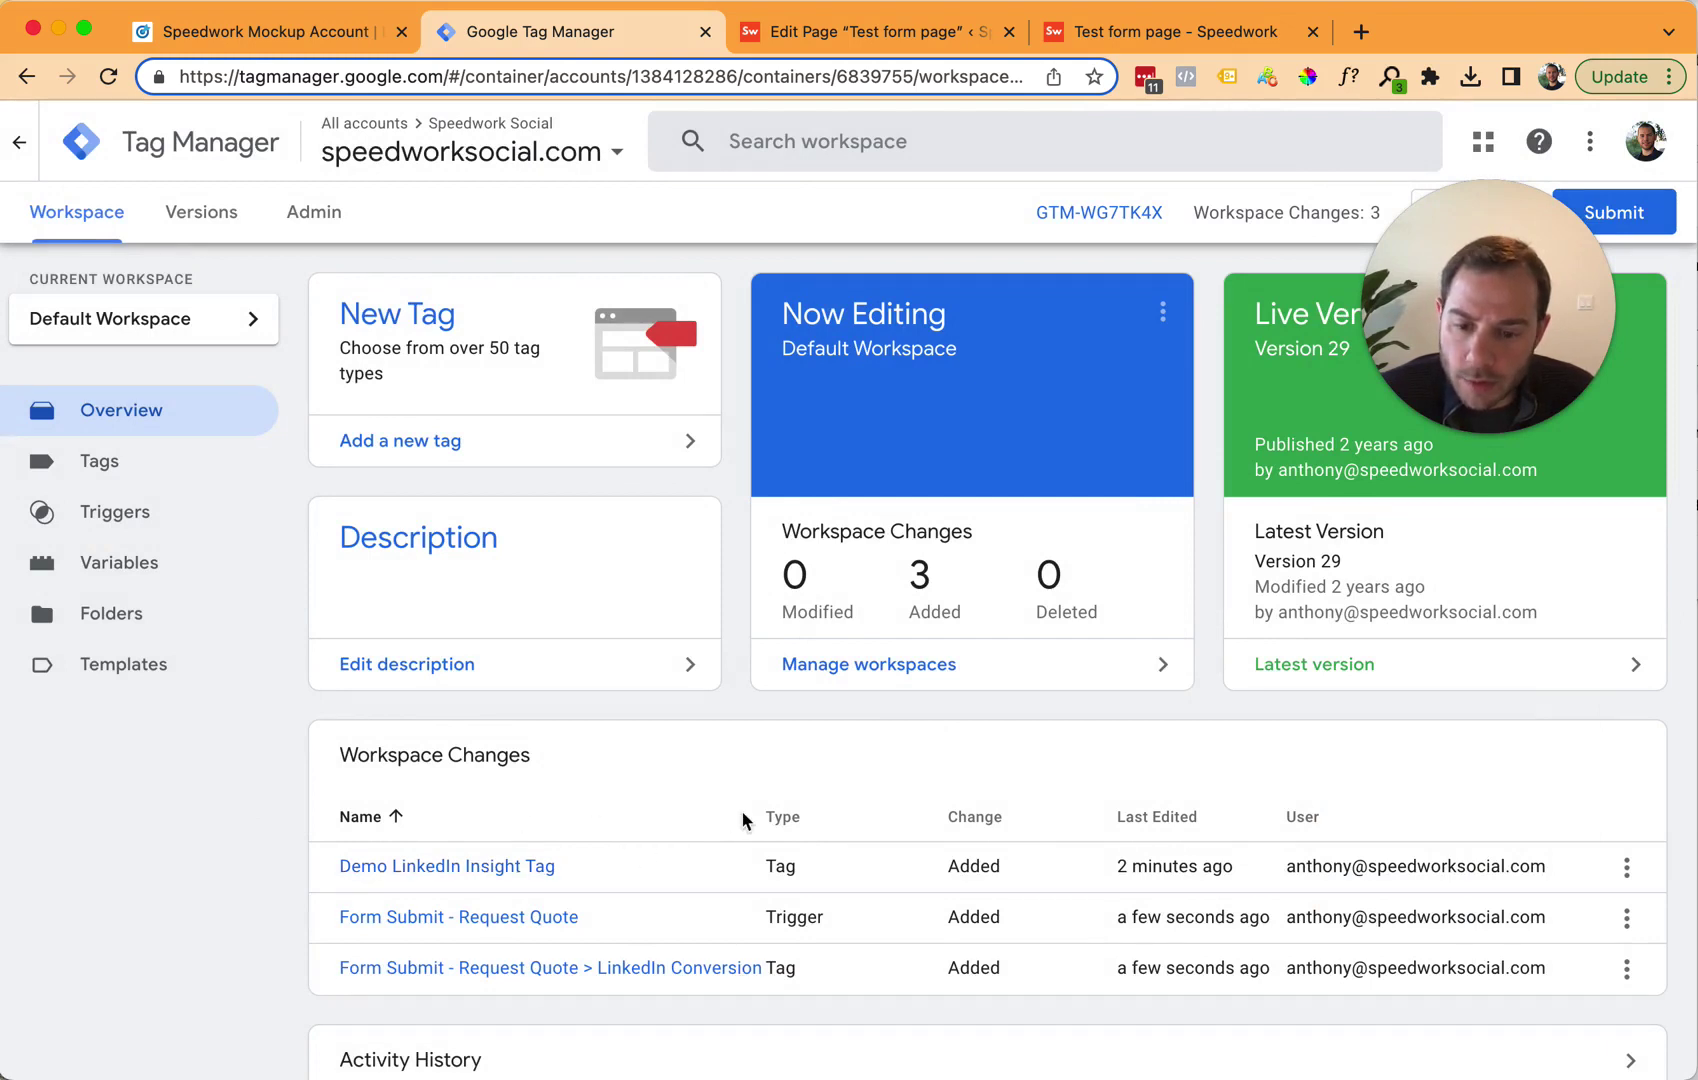
{"action": "left_click_drag", "start_coordinate": [1462, 268], "coordinate": [1542, 308]}
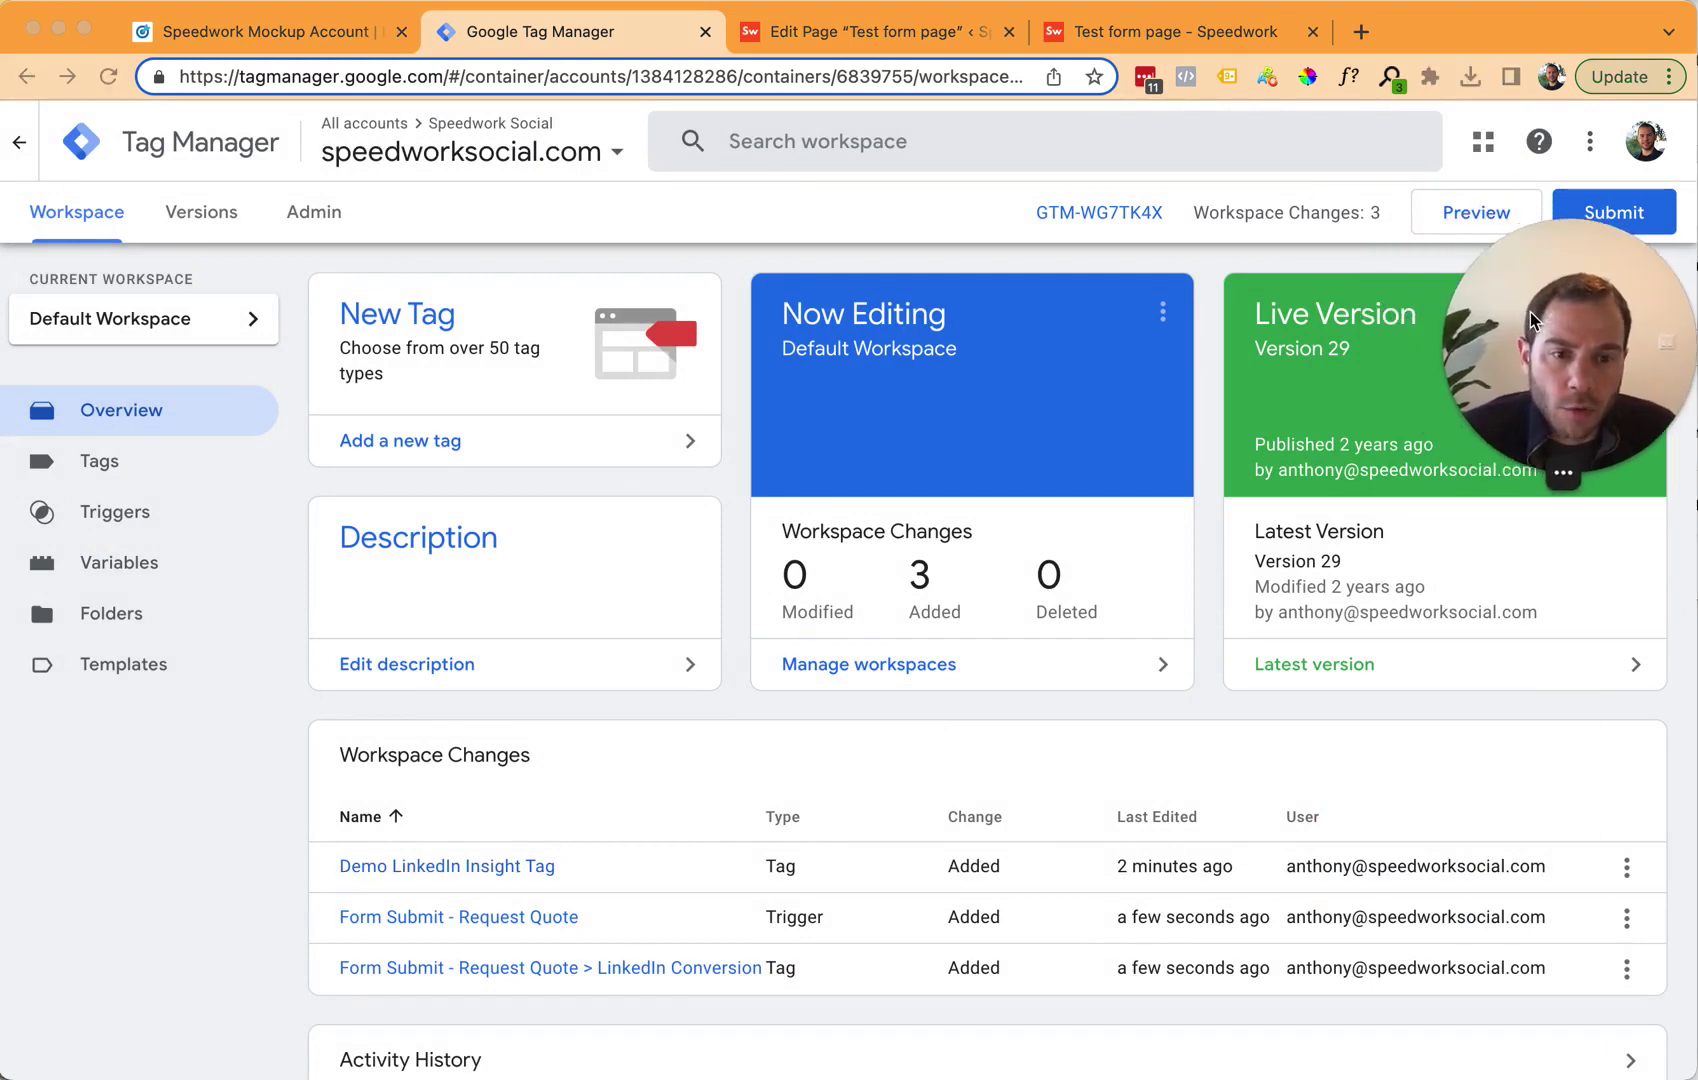
{"action": "left_click", "coordinate": [1455, 214]}
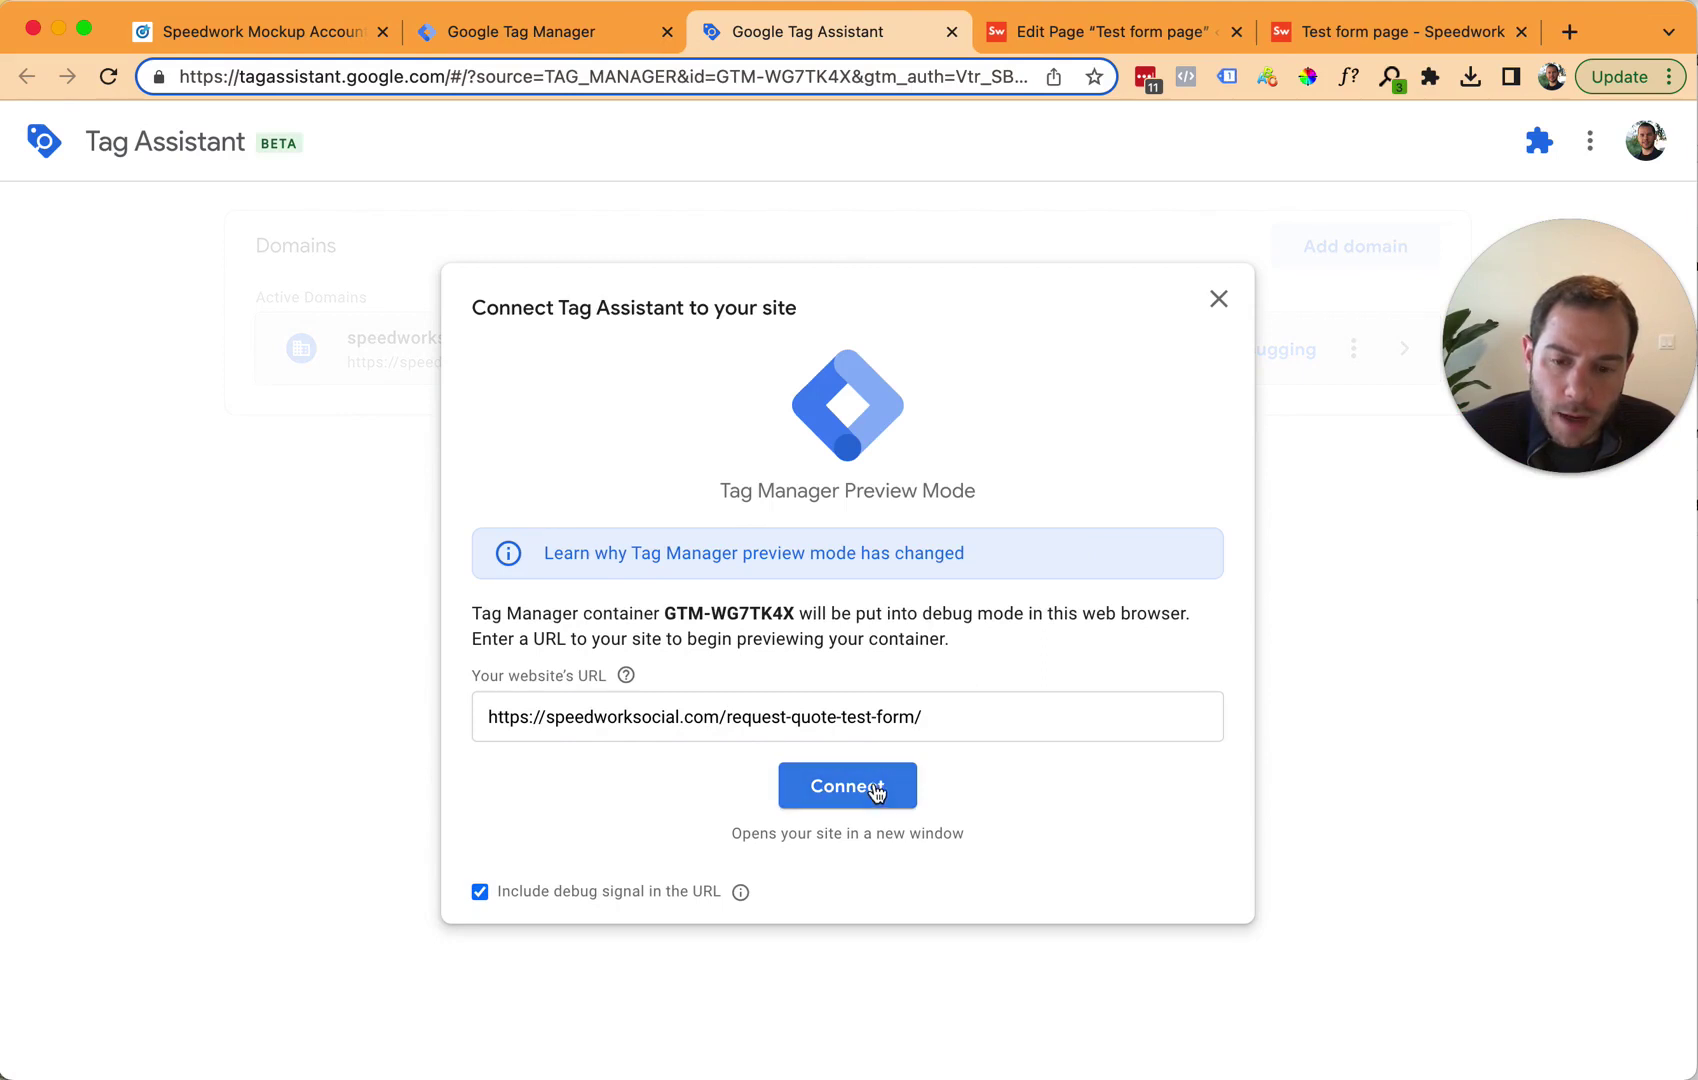
{"action": "left_click", "coordinate": [877, 793]}
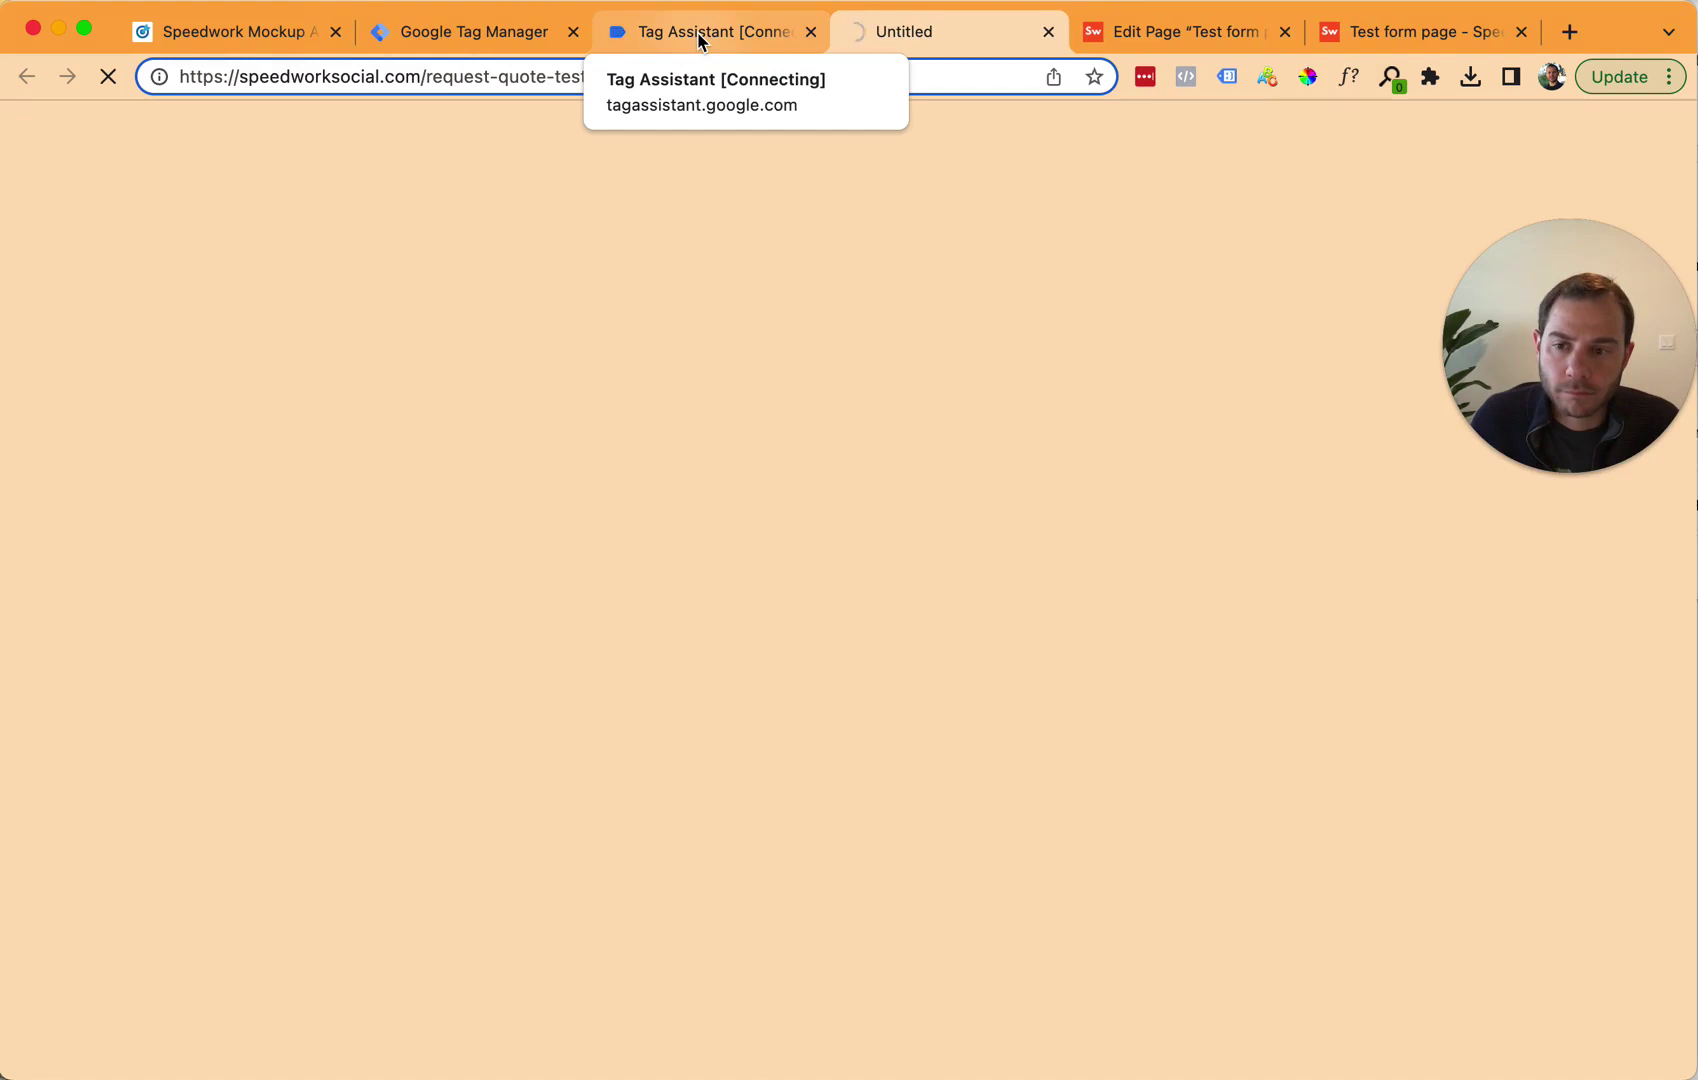
{"action": "left_click", "coordinate": [696, 32]}
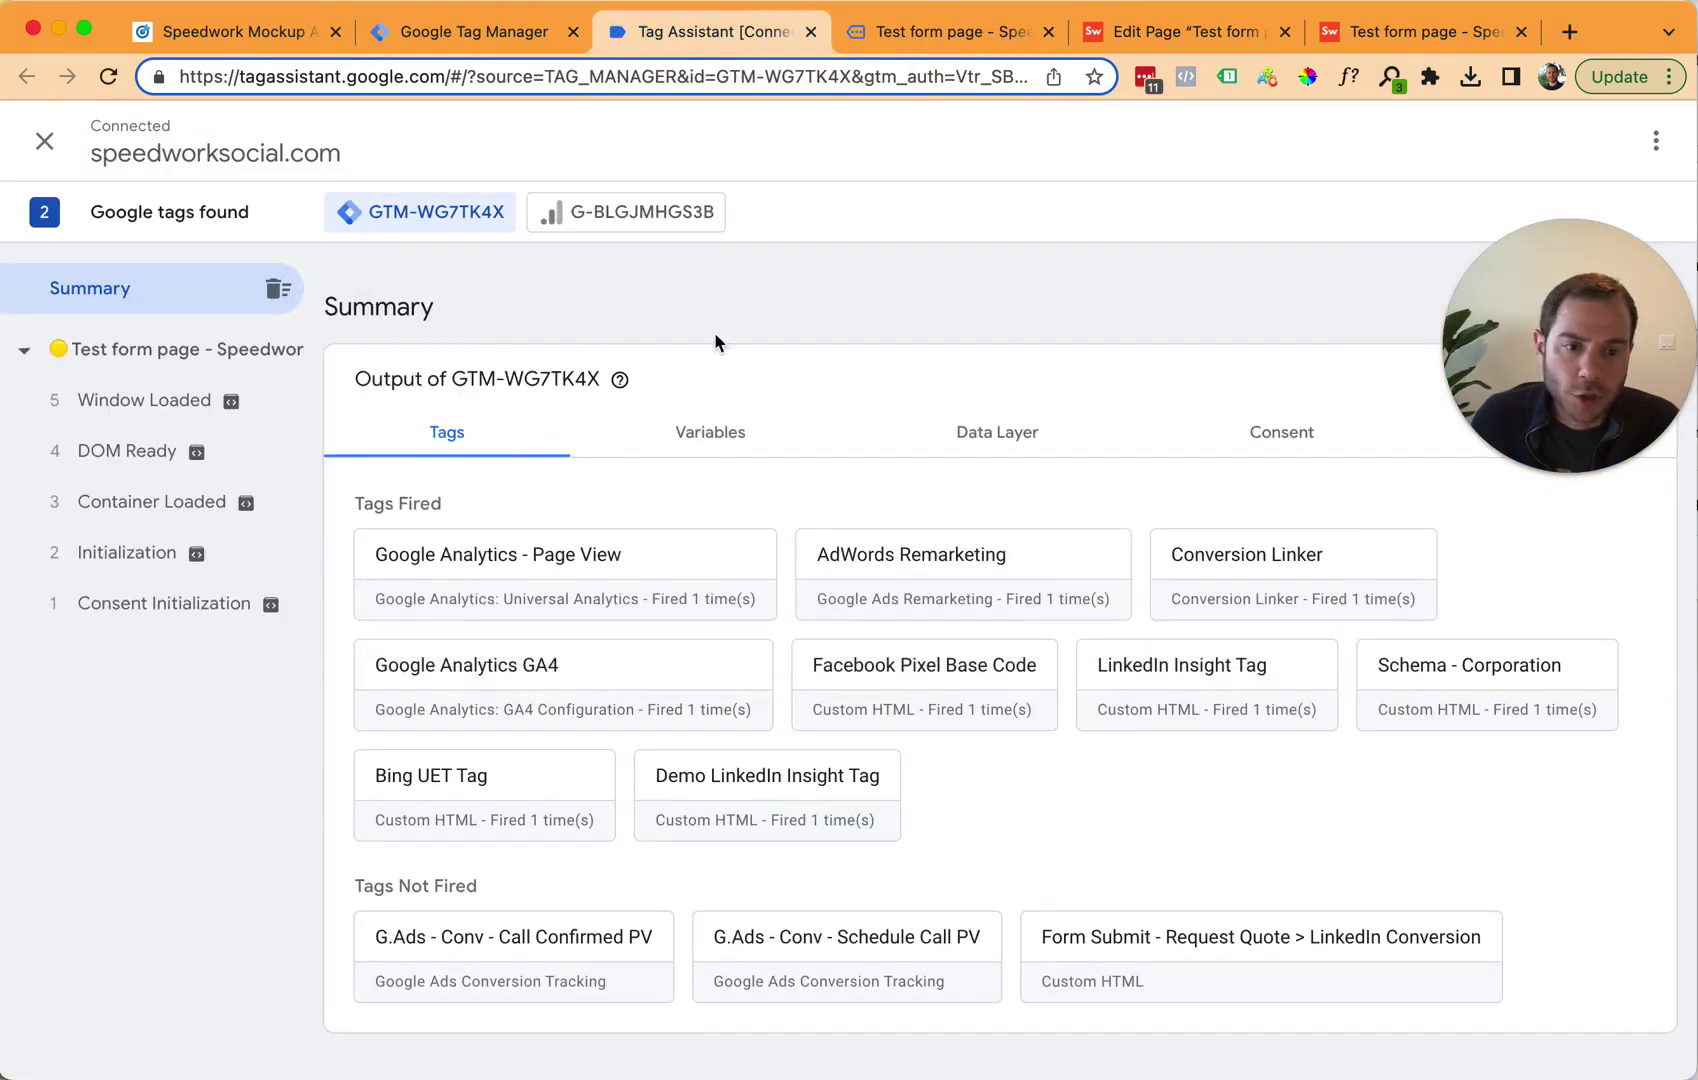
{"action": "left_click", "coordinate": [987, 32]}
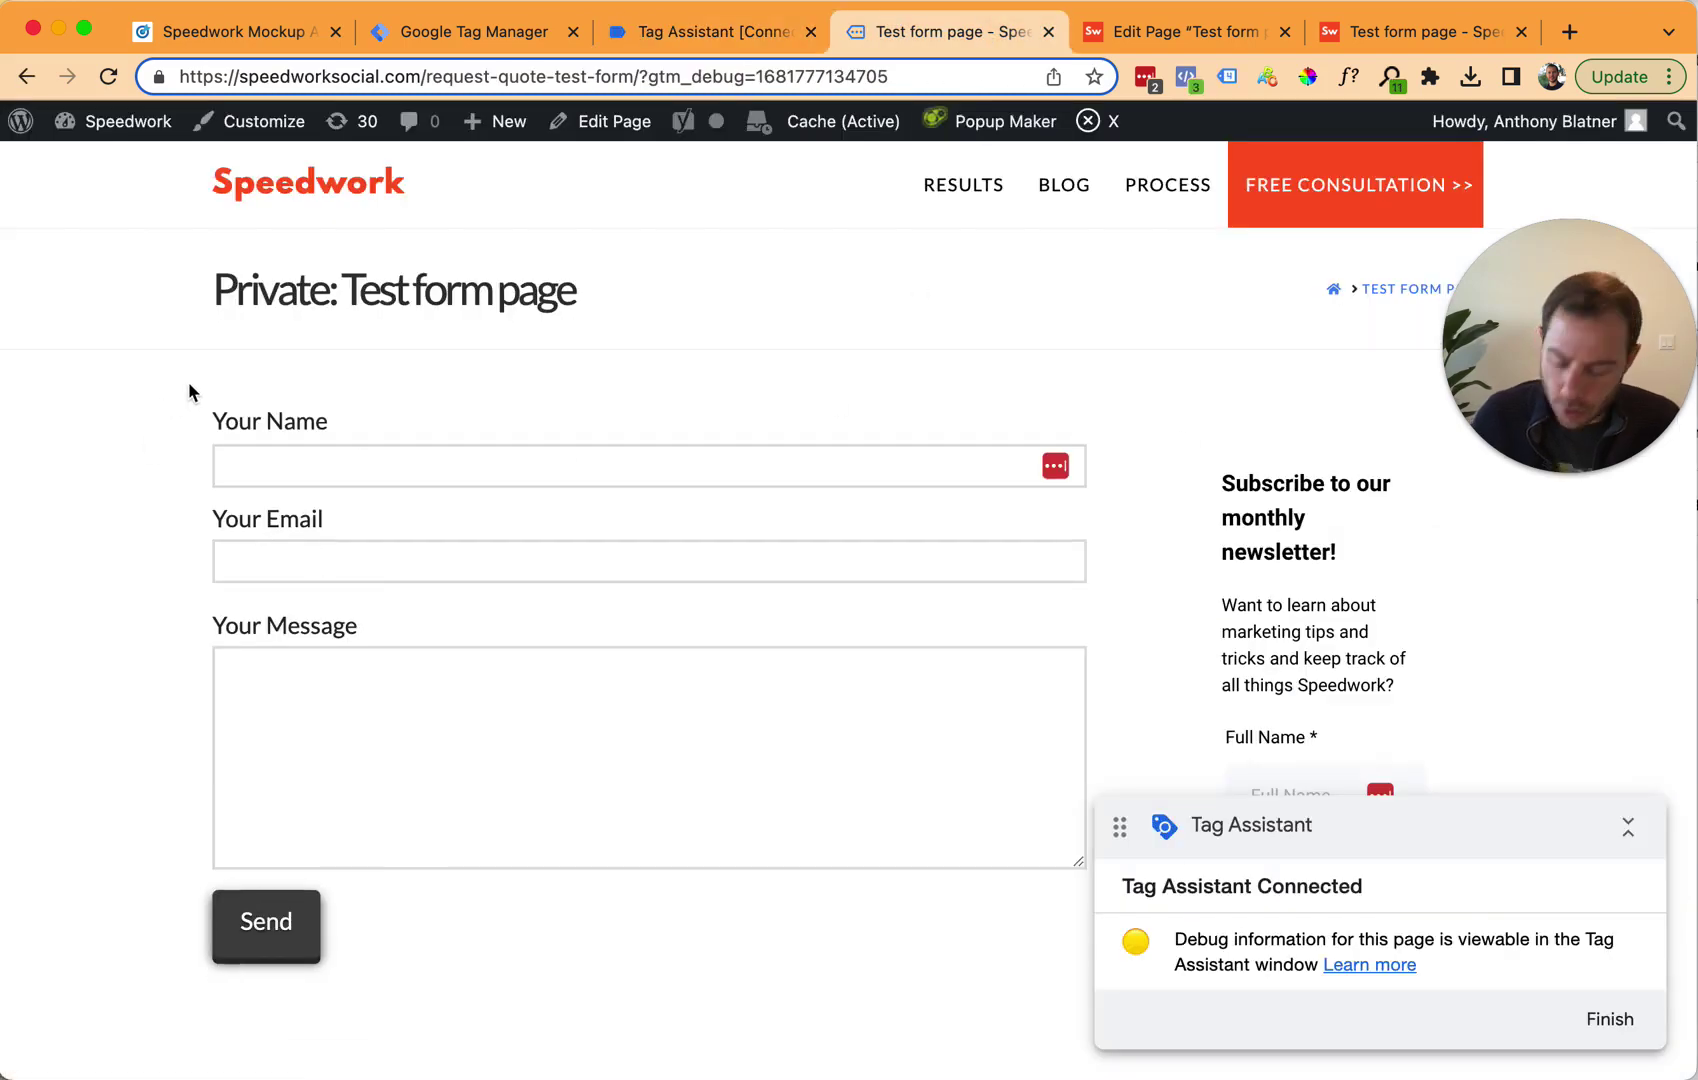
Step: Review the configuration of the "Form Submit - Request Quote" trigger in Google Tag Manager and return to the connected test form page
{"action": "key", "text": "super+shift+c"}
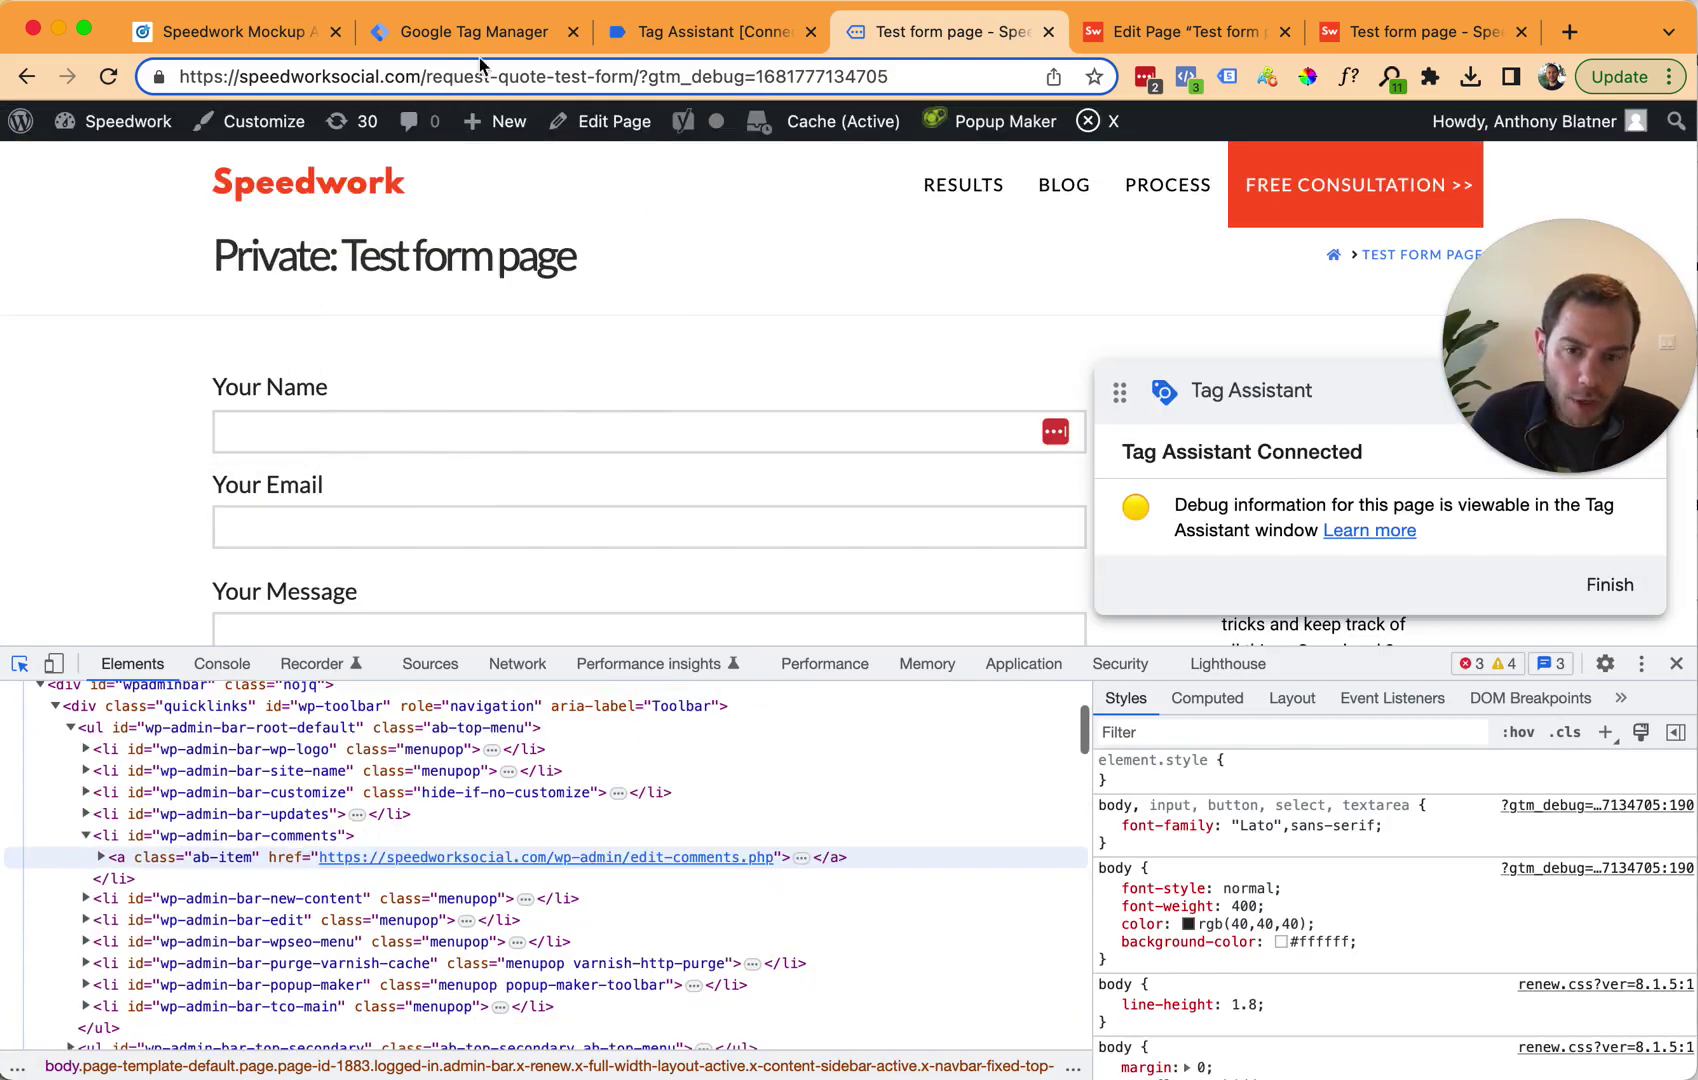
{"action": "left_click", "coordinate": [462, 34]}
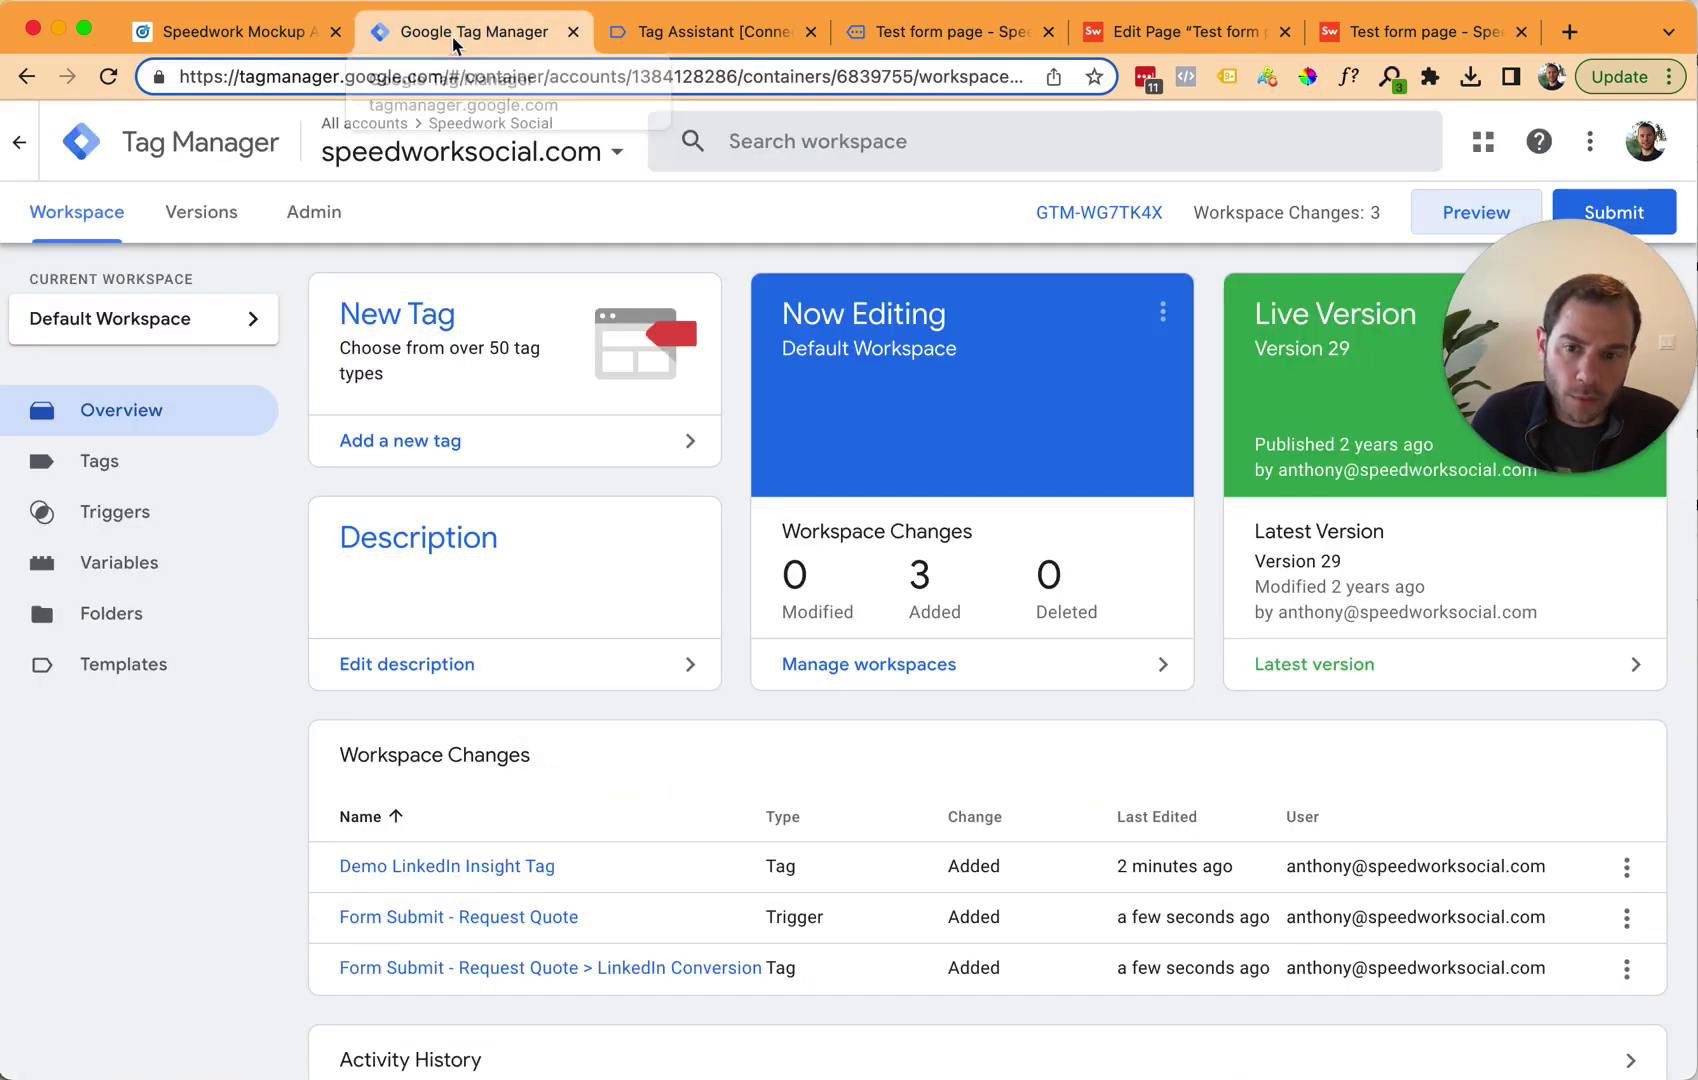
{"action": "left_click", "coordinate": [450, 926]}
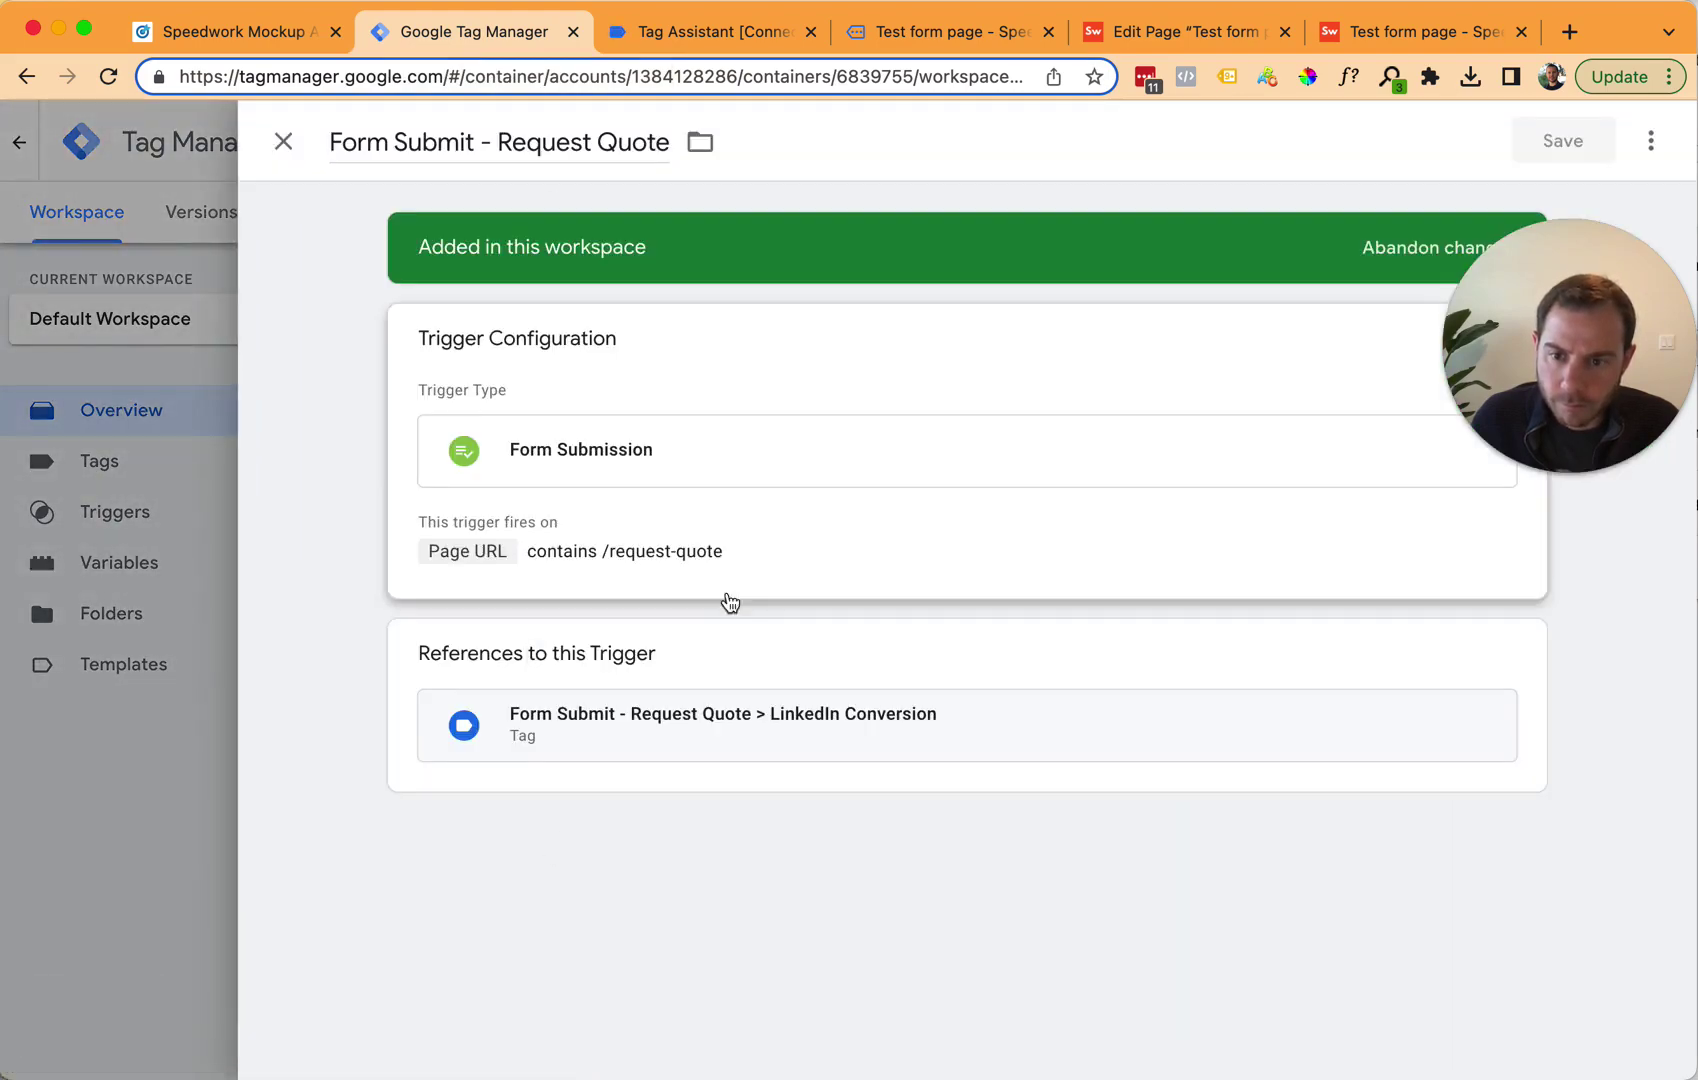
{"action": "left_click", "coordinate": [715, 31]}
{"action": "left_click", "coordinate": [950, 31]}
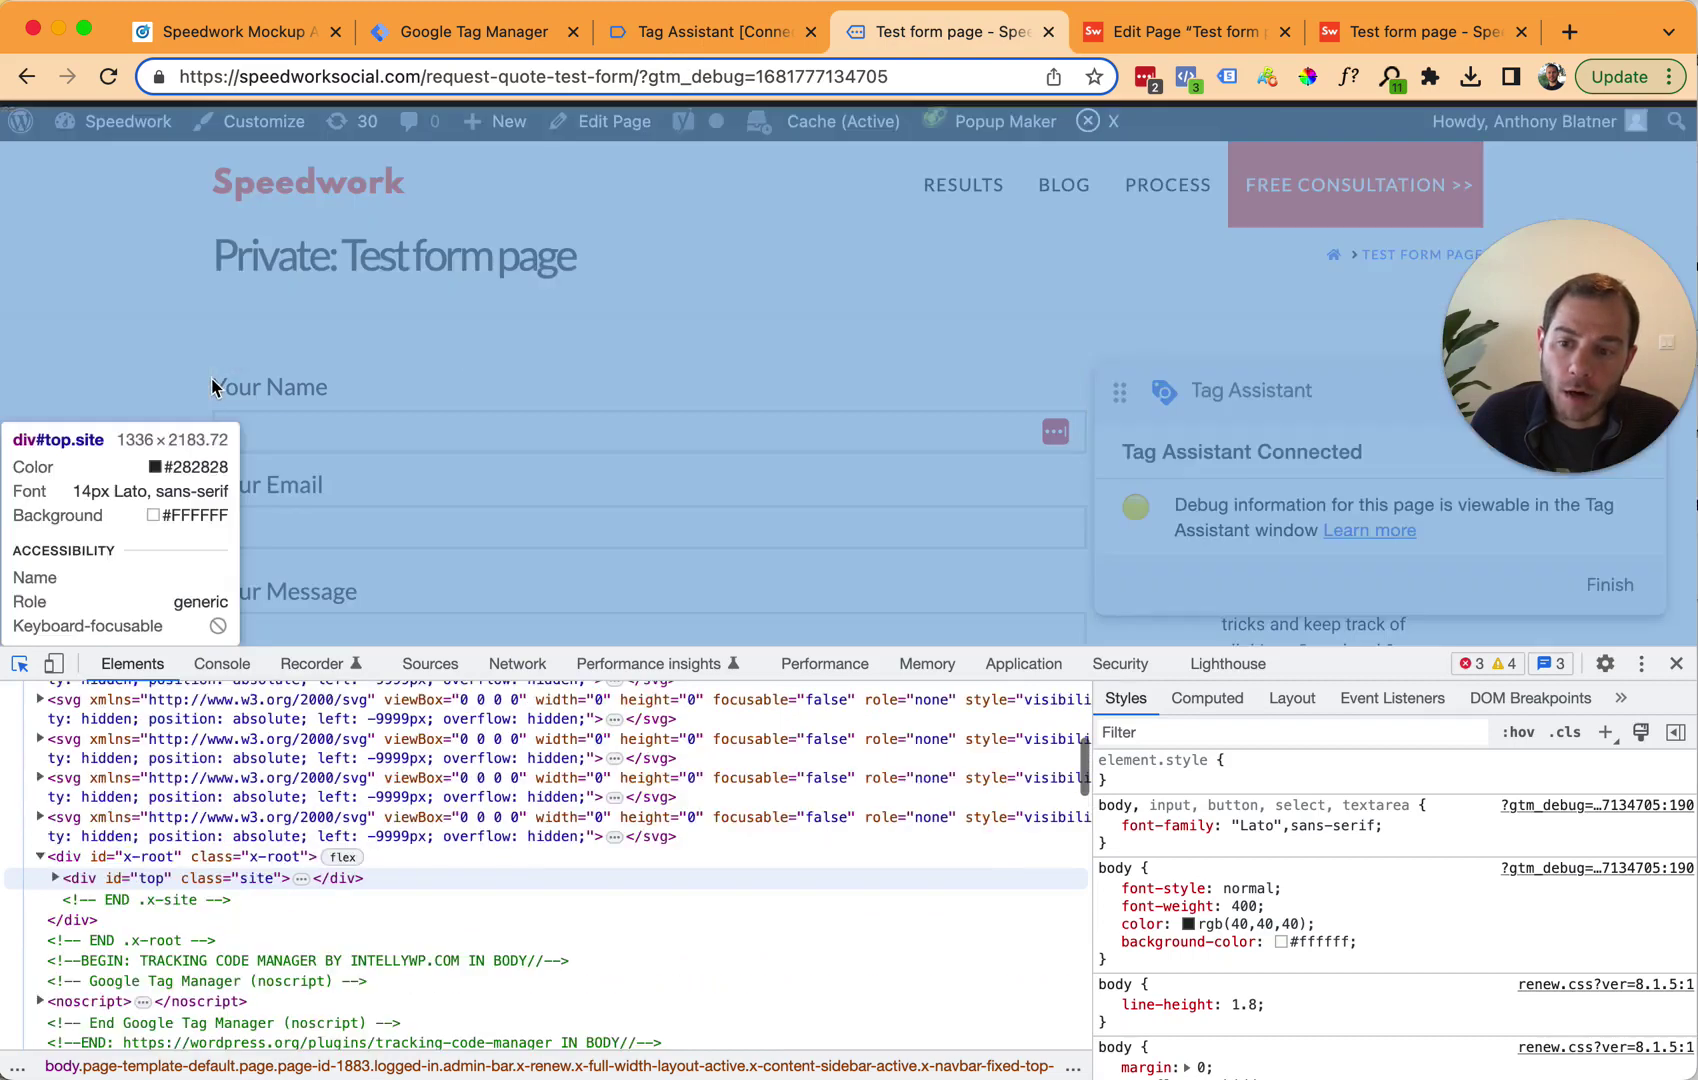
Step: Inspect the contact form's HTML on the test page, examine its form element and attributes, and close the developer tools
{"action": "left_click", "coordinate": [210, 366]}
{"action": "left_click", "coordinate": [238, 393]}
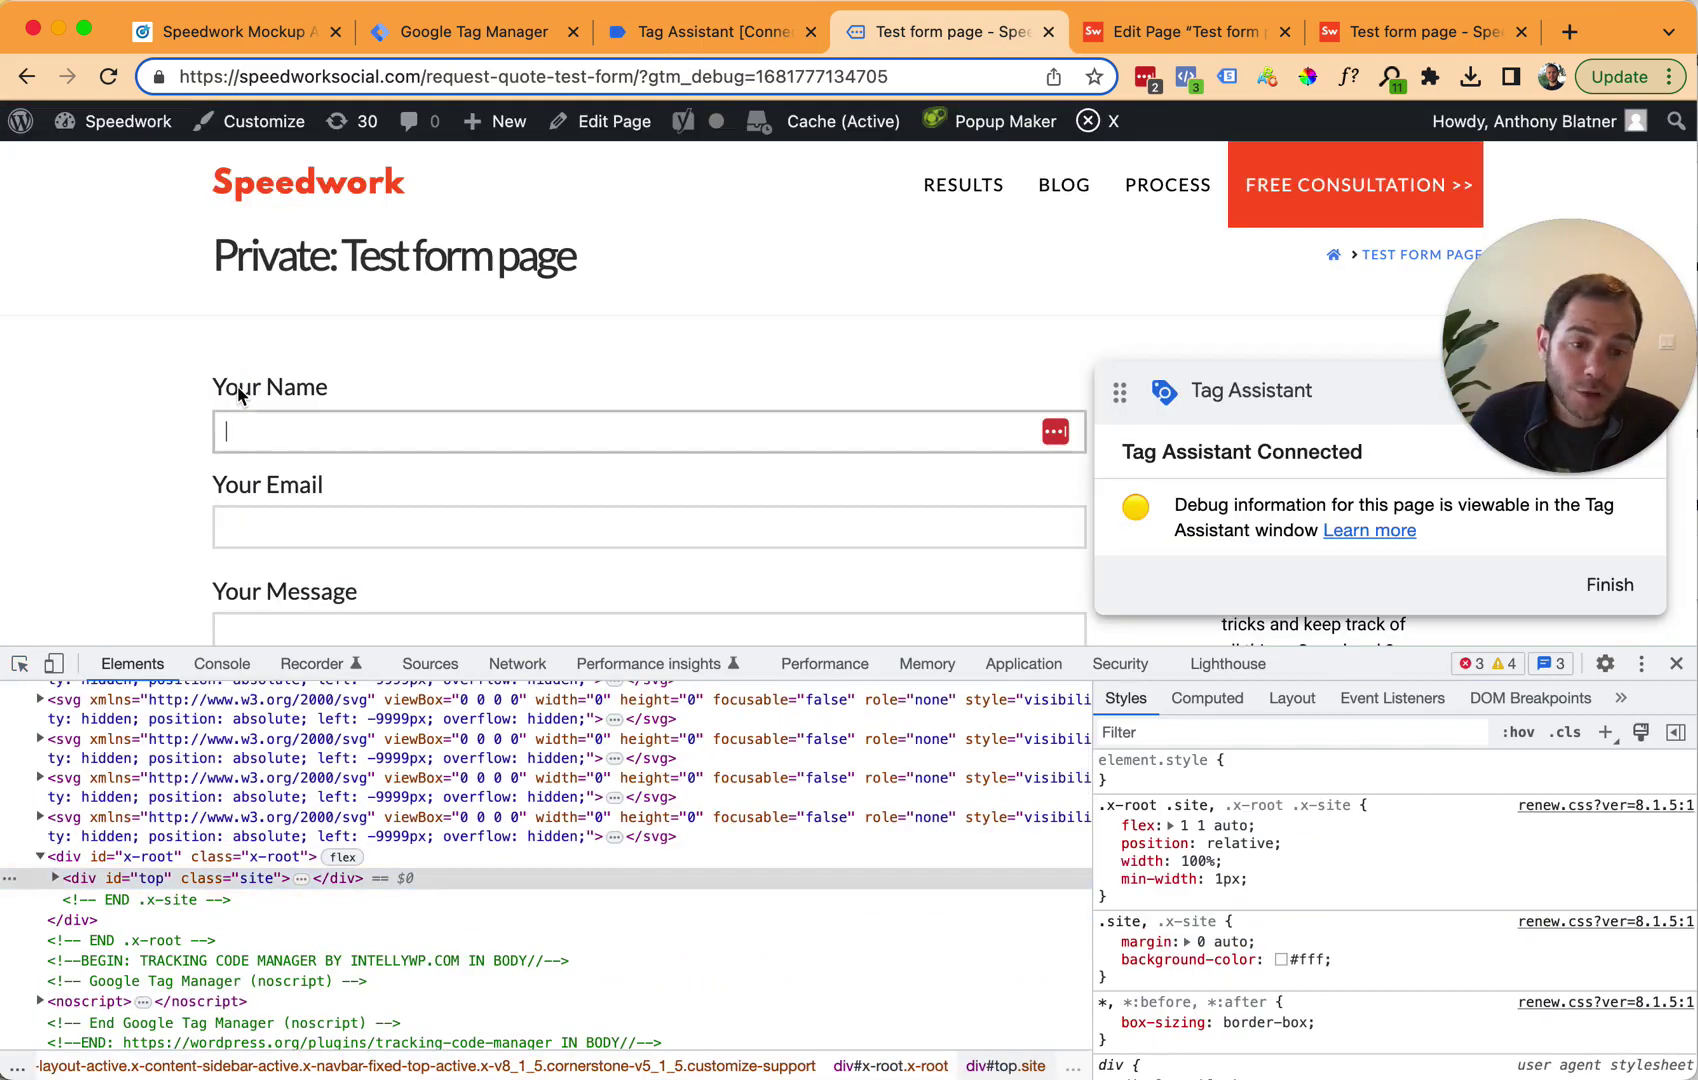
{"action": "key", "text": "super+shift+c"}
{"action": "left_click", "coordinate": [238, 393]}
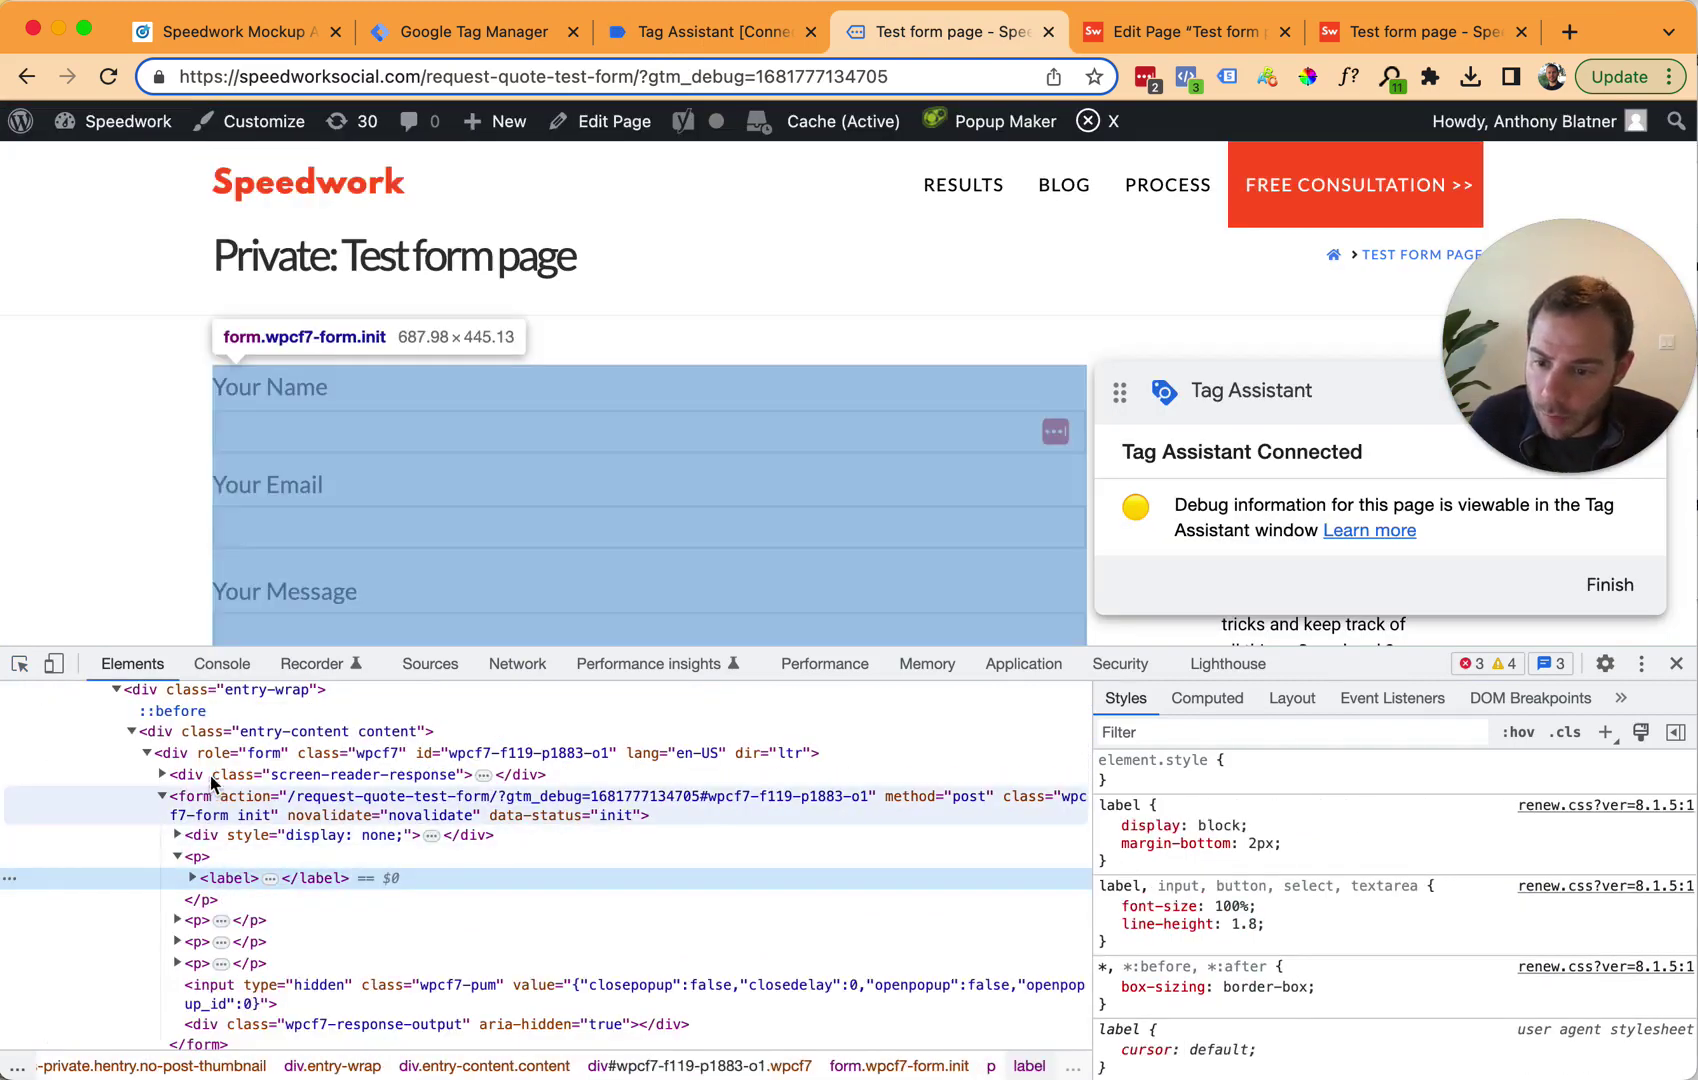
{"action": "left_click", "coordinate": [210, 800]}
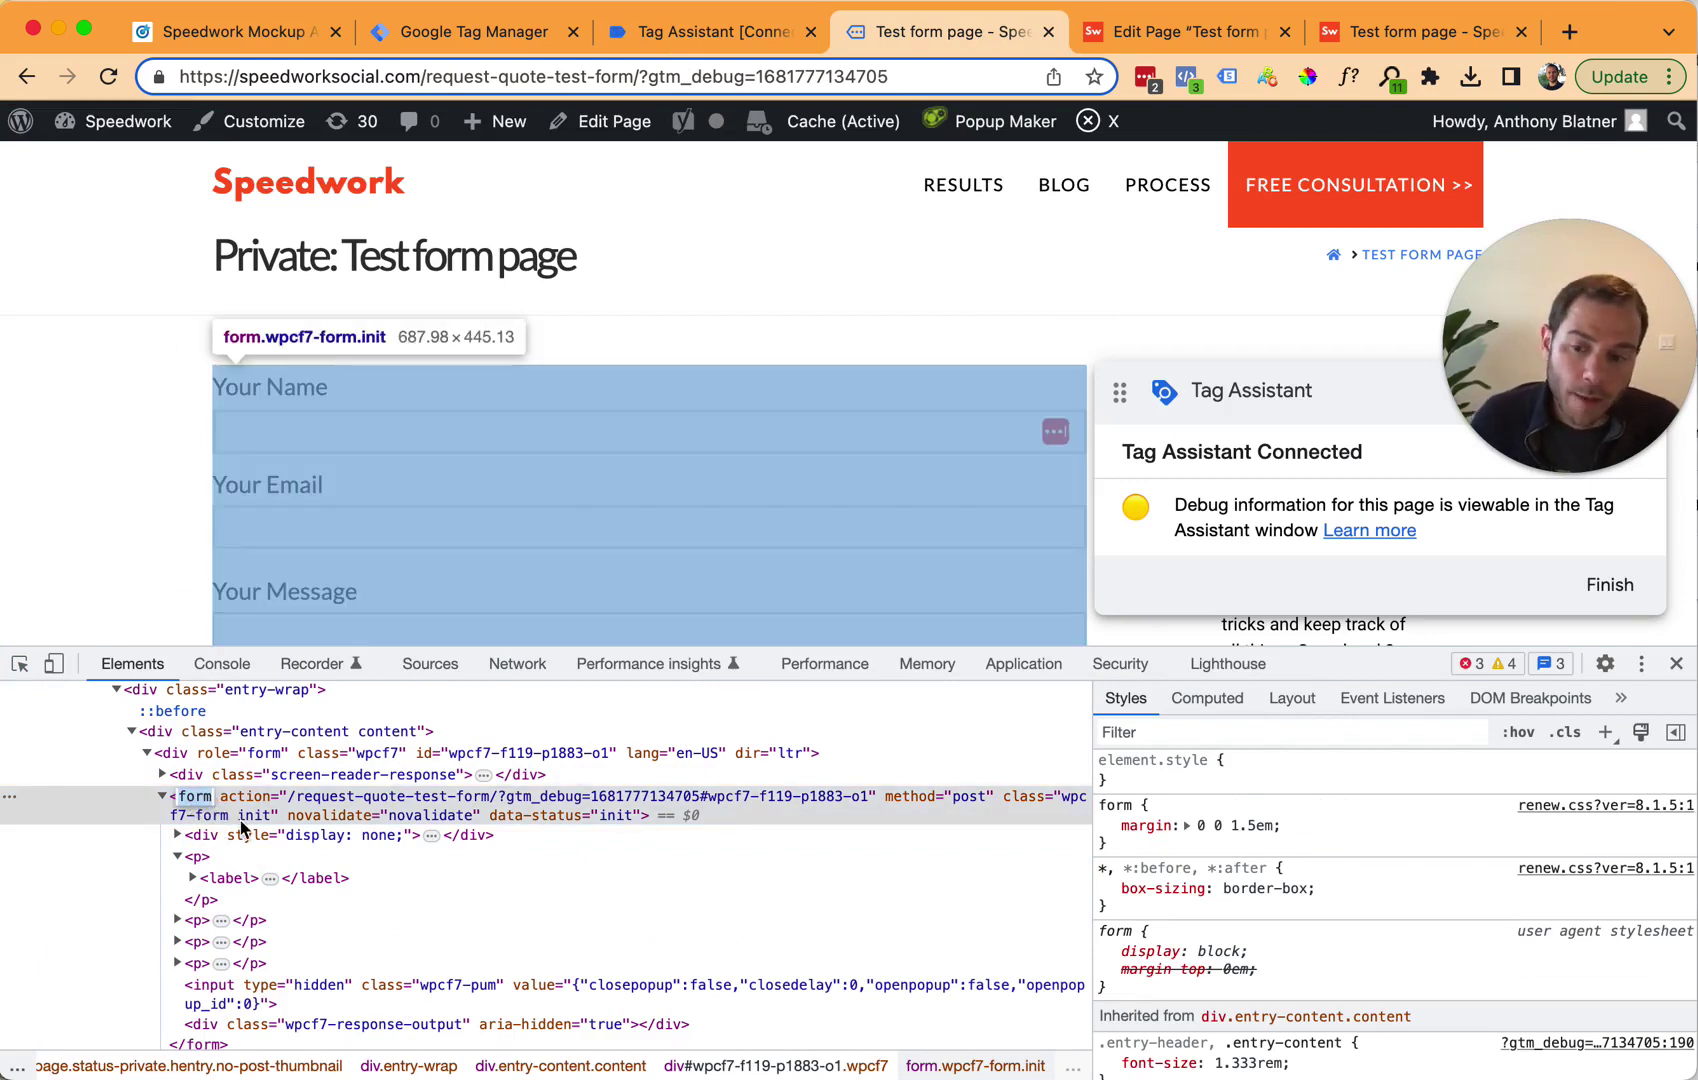
{"action": "left_click", "coordinate": [215, 811]}
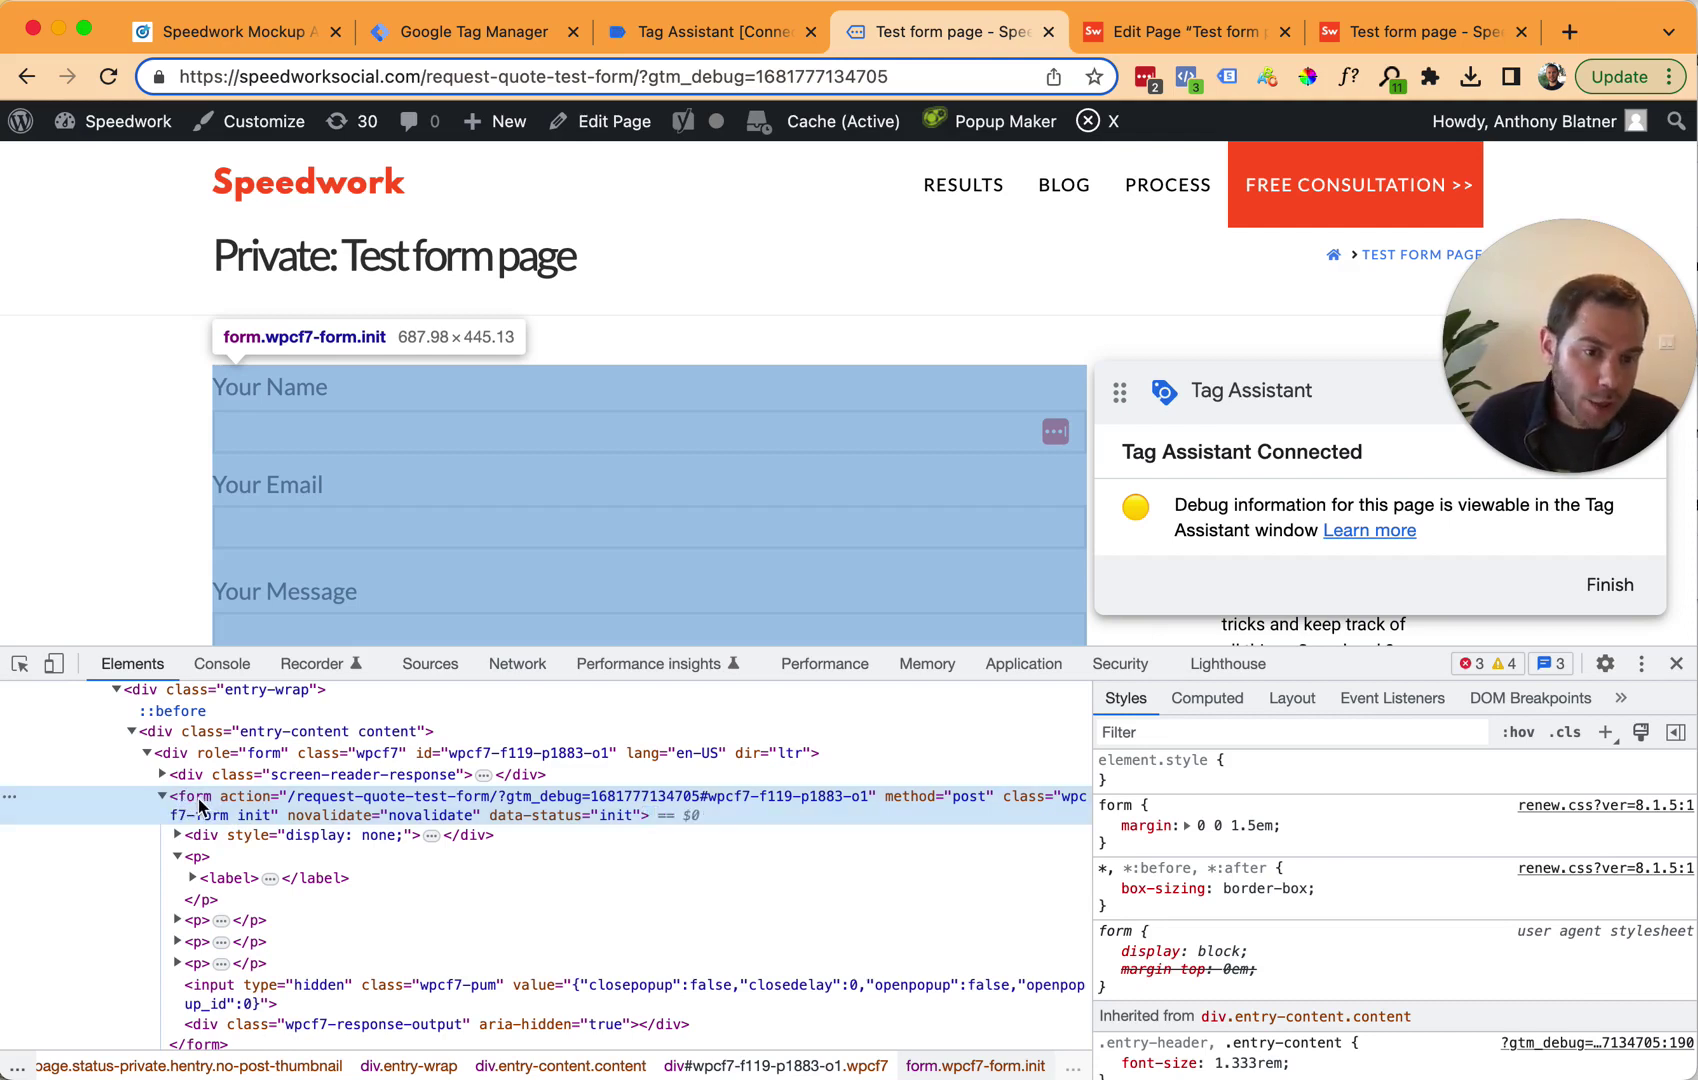
{"action": "double_click", "coordinate": [200, 800]}
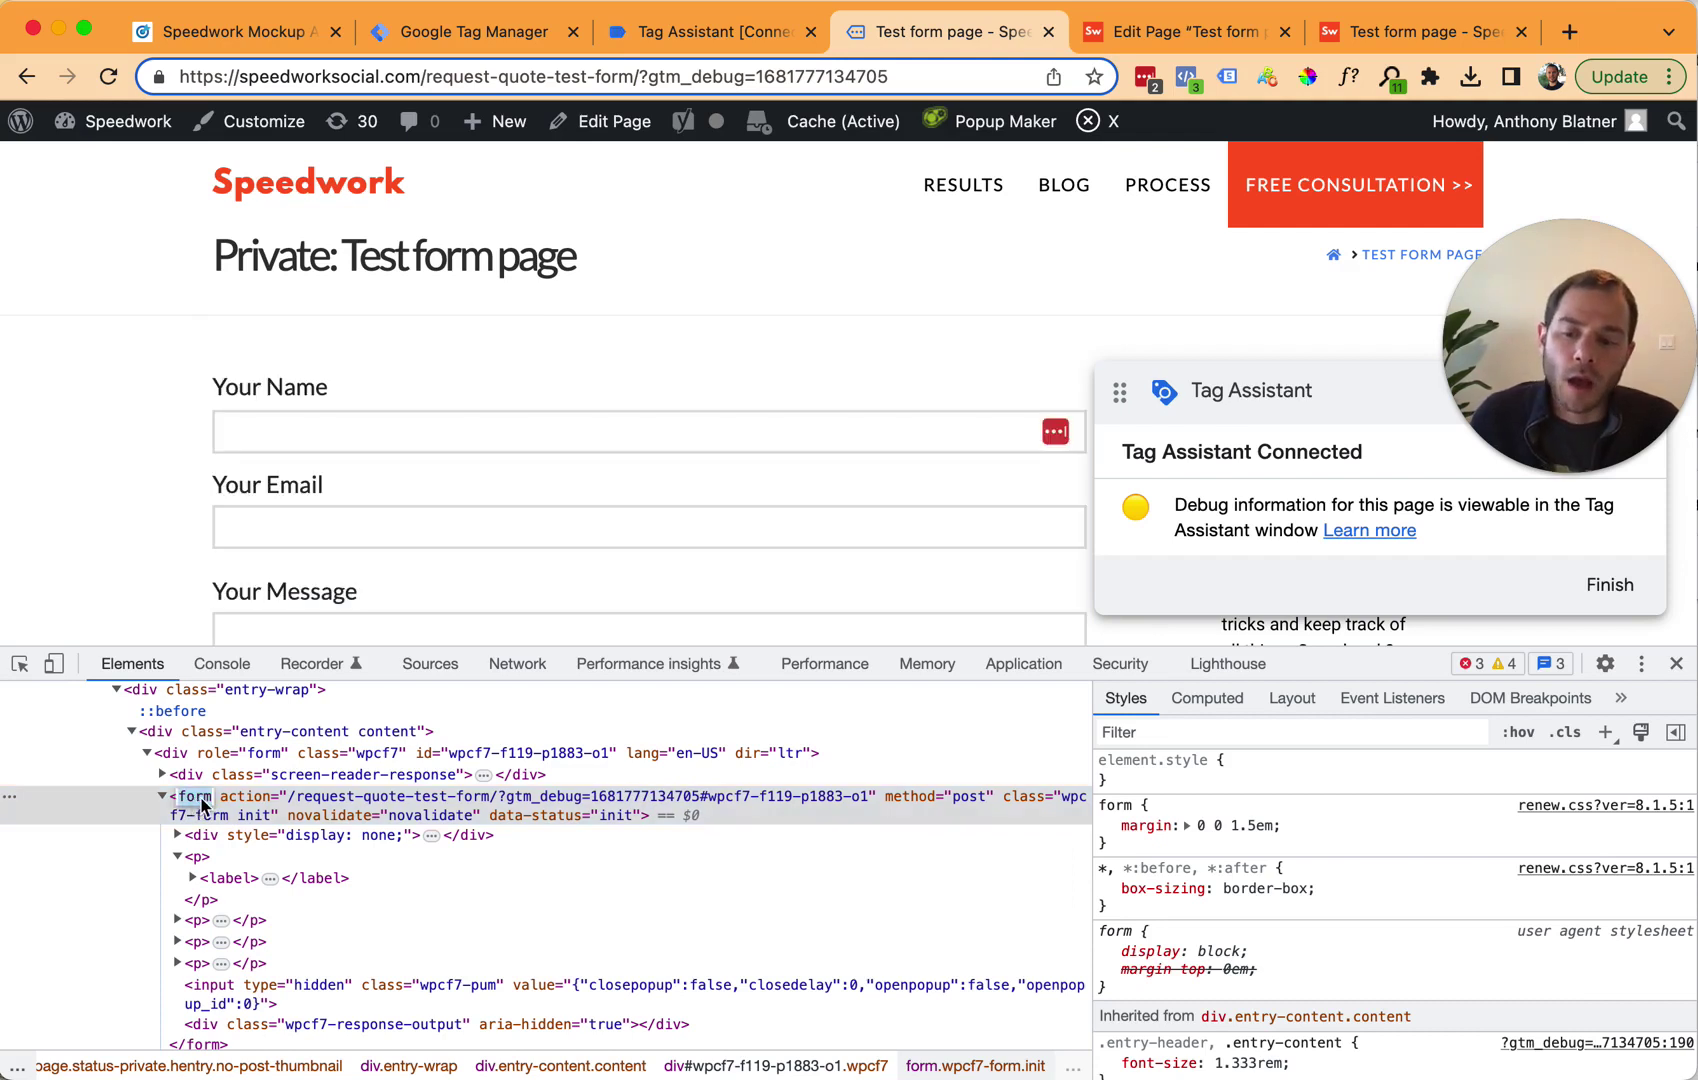
{"action": "key", "text": "Return"}
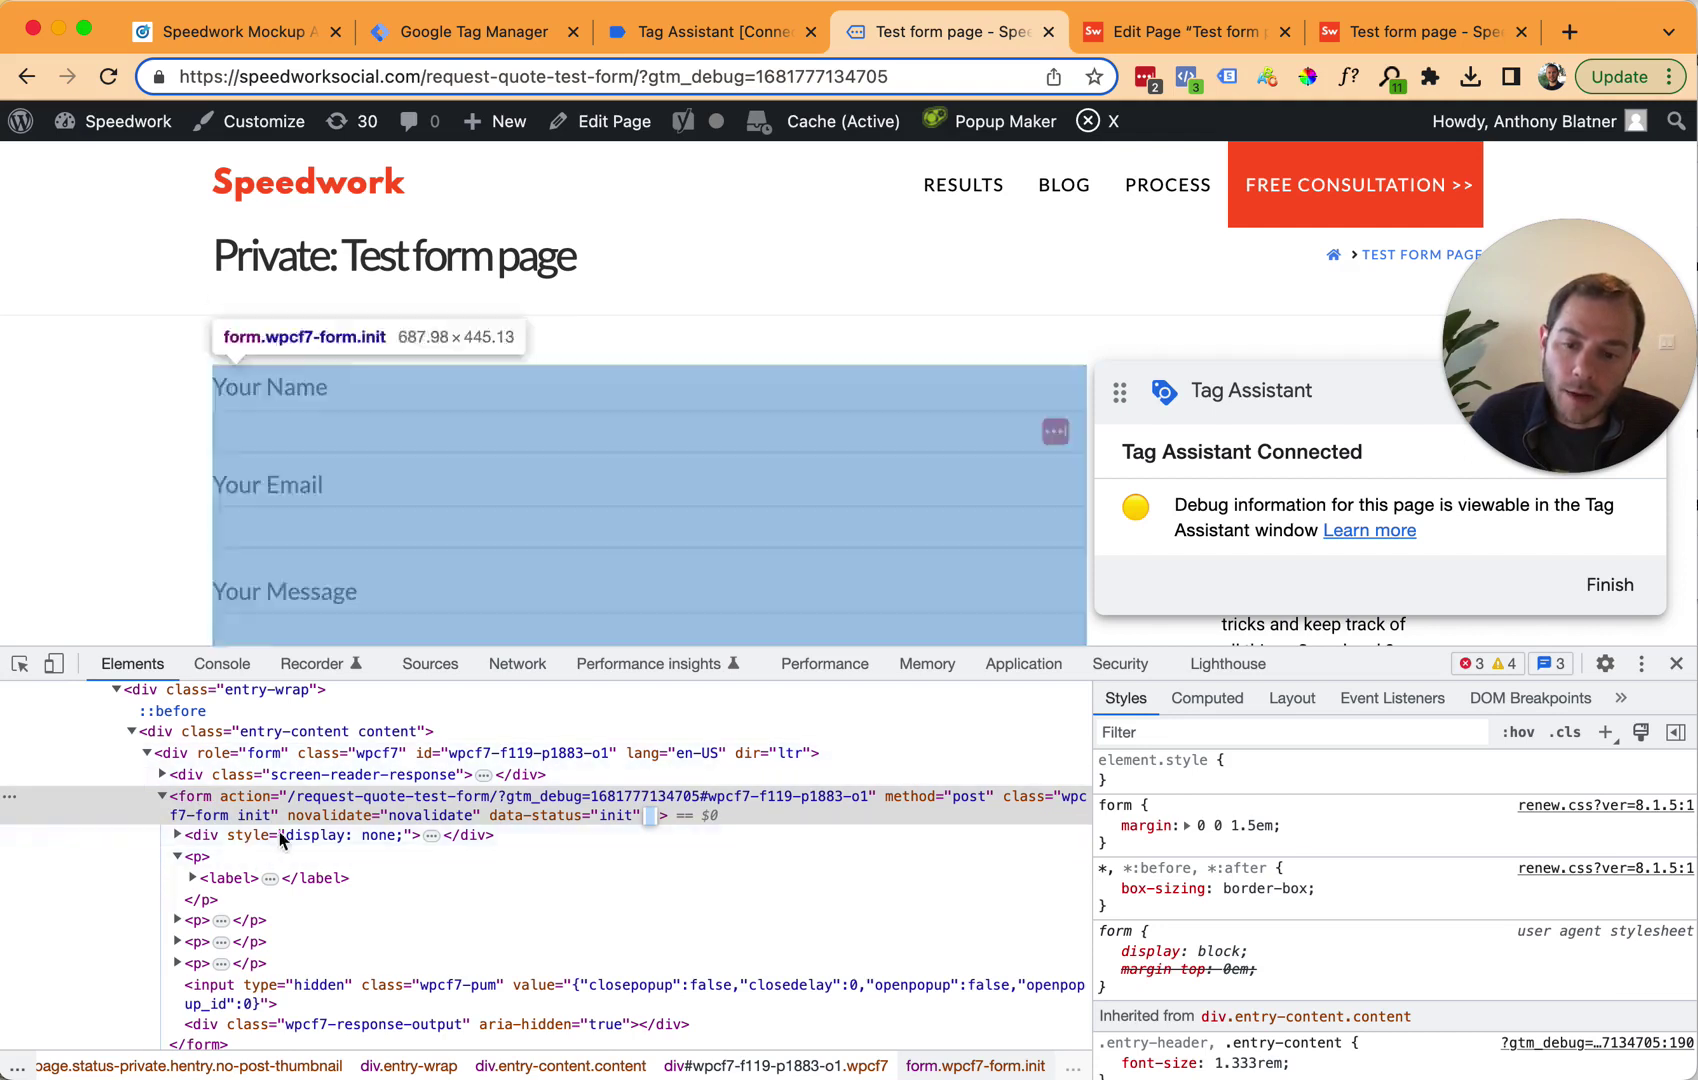
{"action": "double_click", "coordinate": [196, 799]}
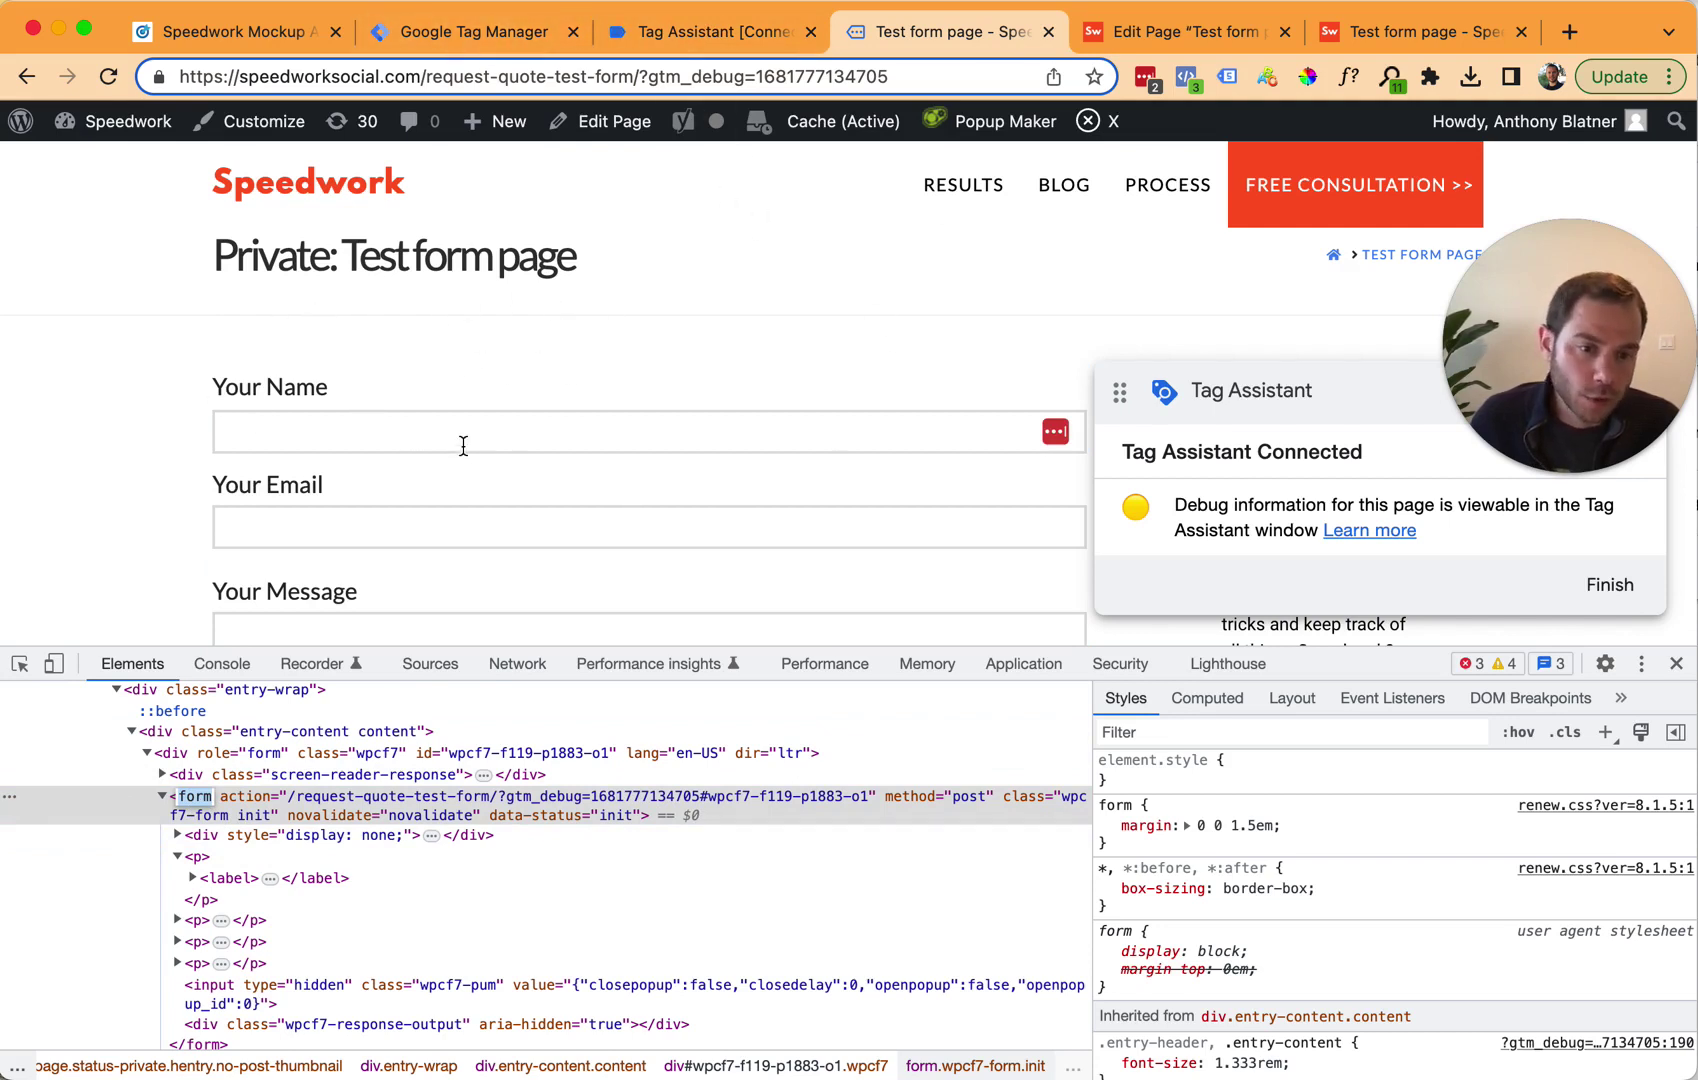
{"action": "double_click", "coordinate": [200, 798]}
{"action": "key", "text": "Return"}
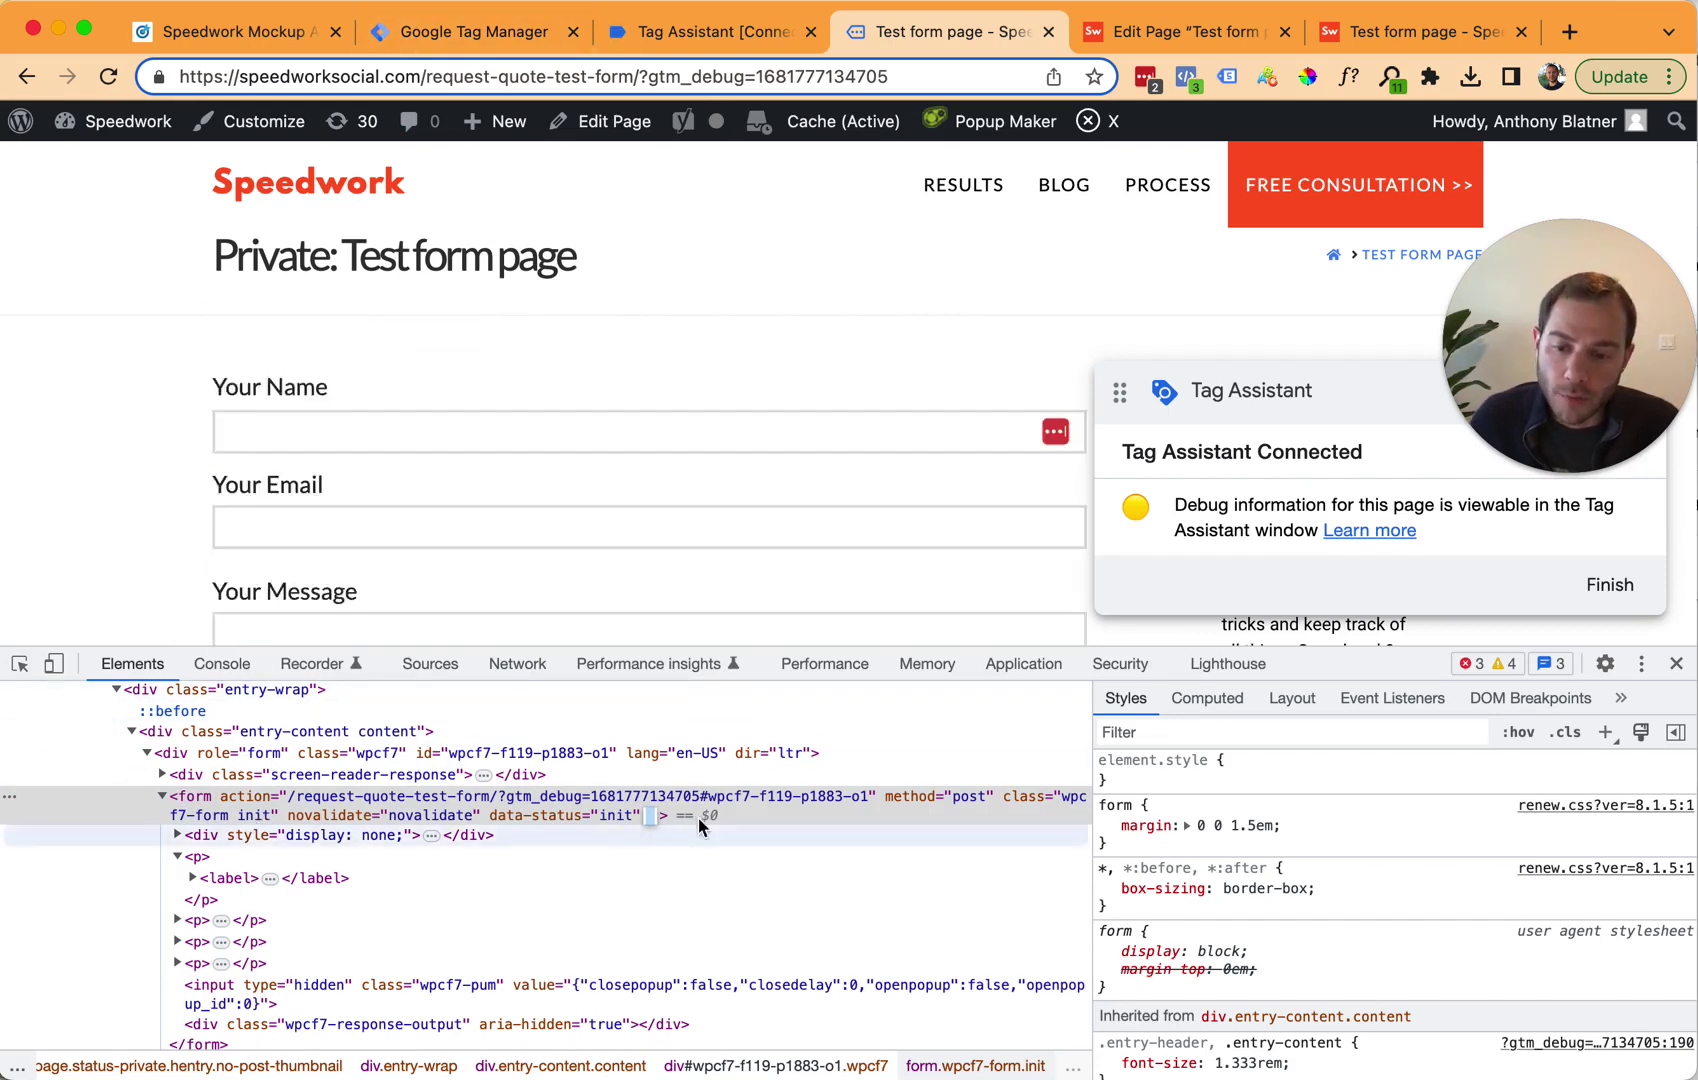
{"action": "left_click", "coordinate": [1676, 665]}
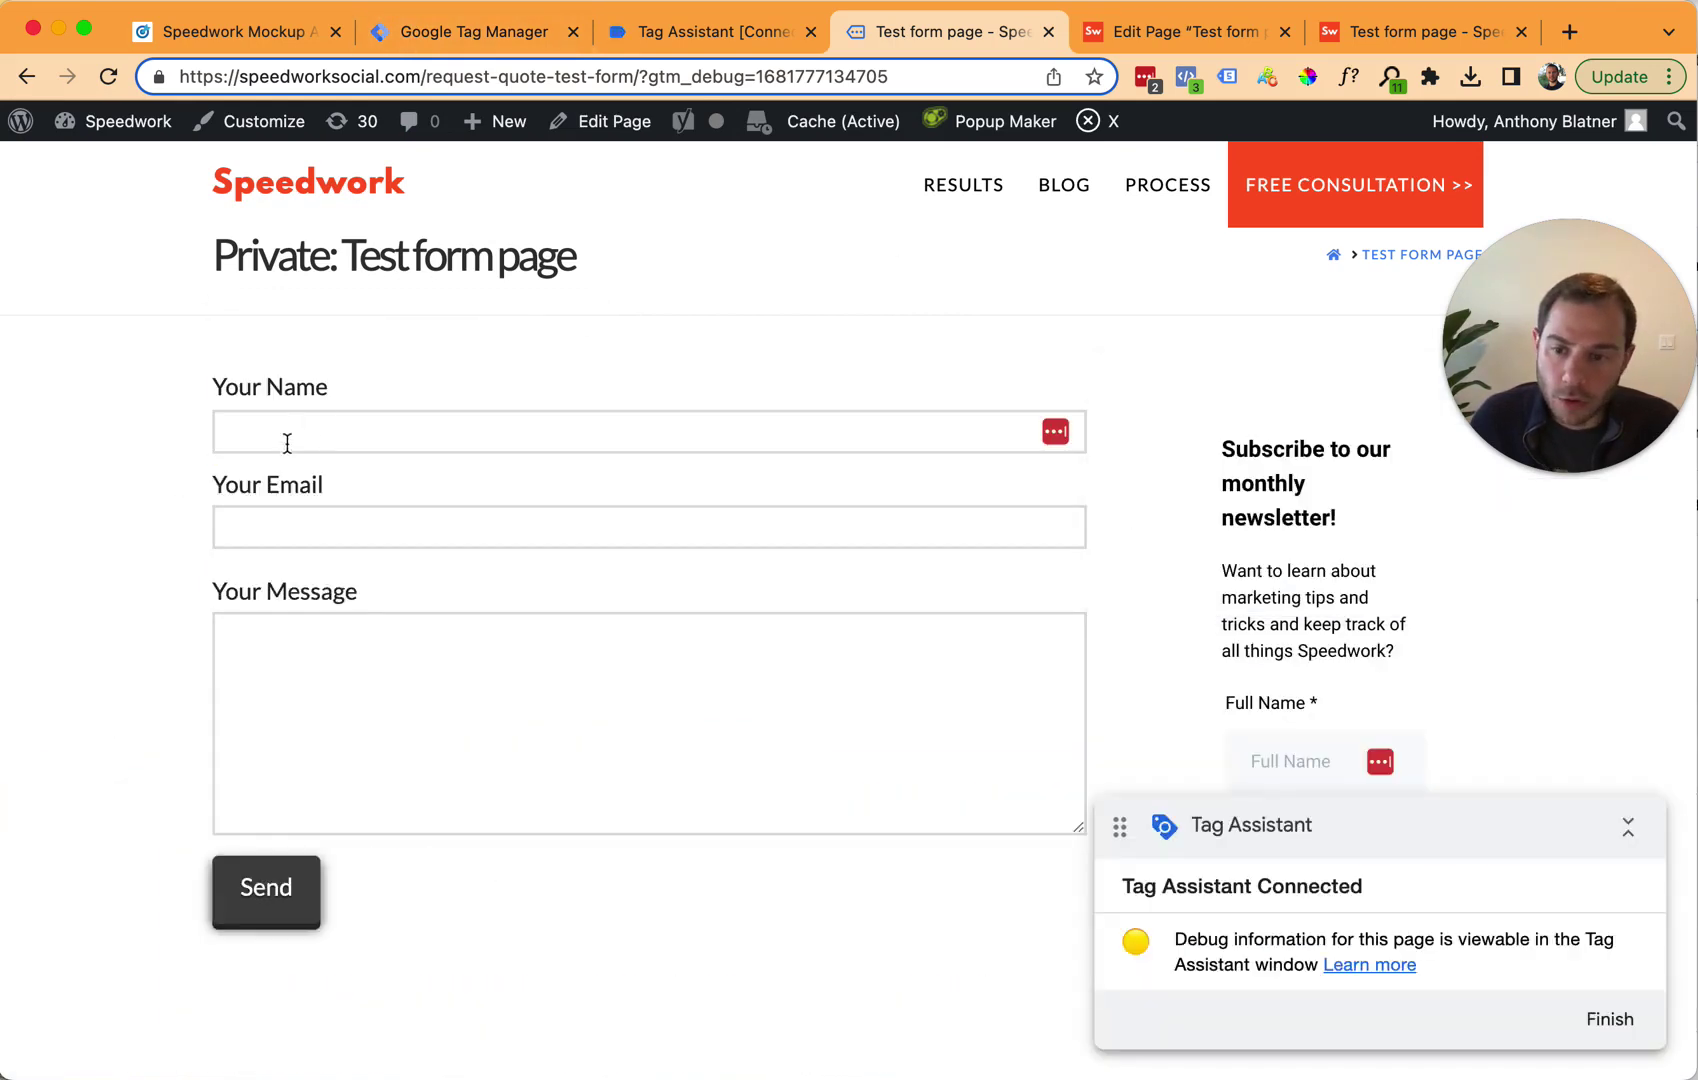
Step: Check in Tag Assistant which tags fired on the Window Loaded event and on the test form page as a whole
{"action": "left_click", "coordinate": [692, 36]}
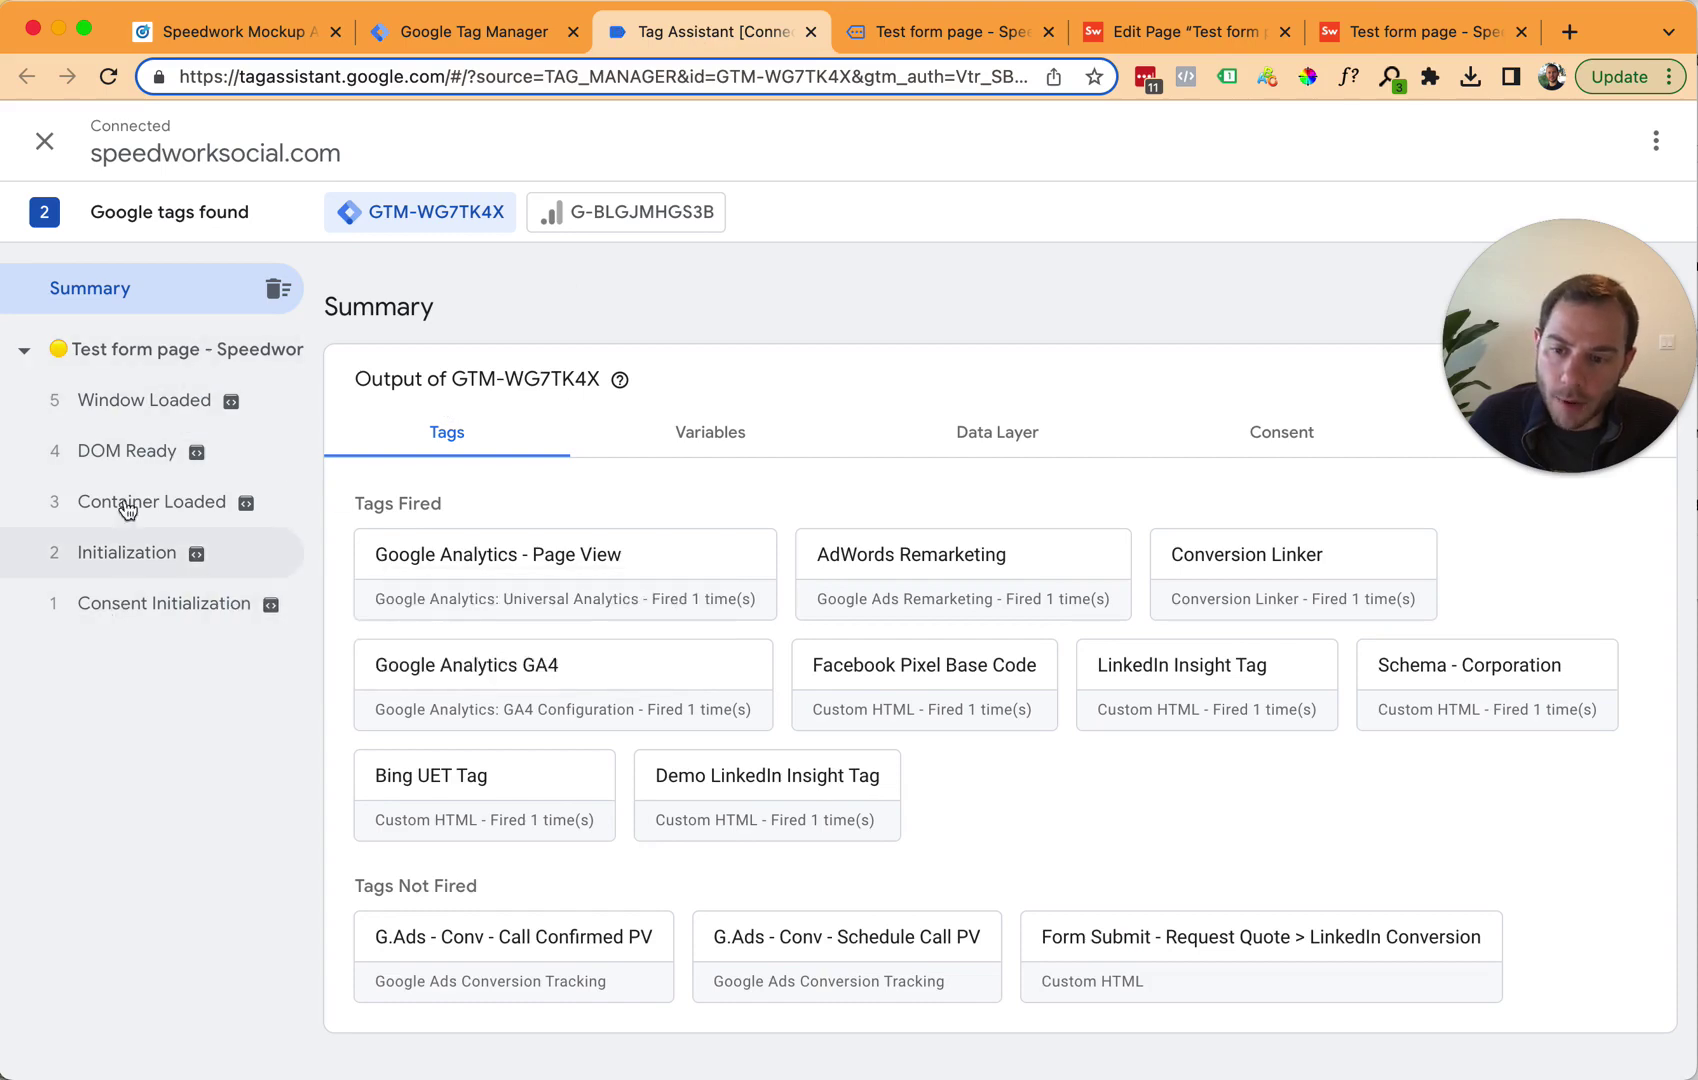
{"action": "left_click", "coordinate": [135, 412]}
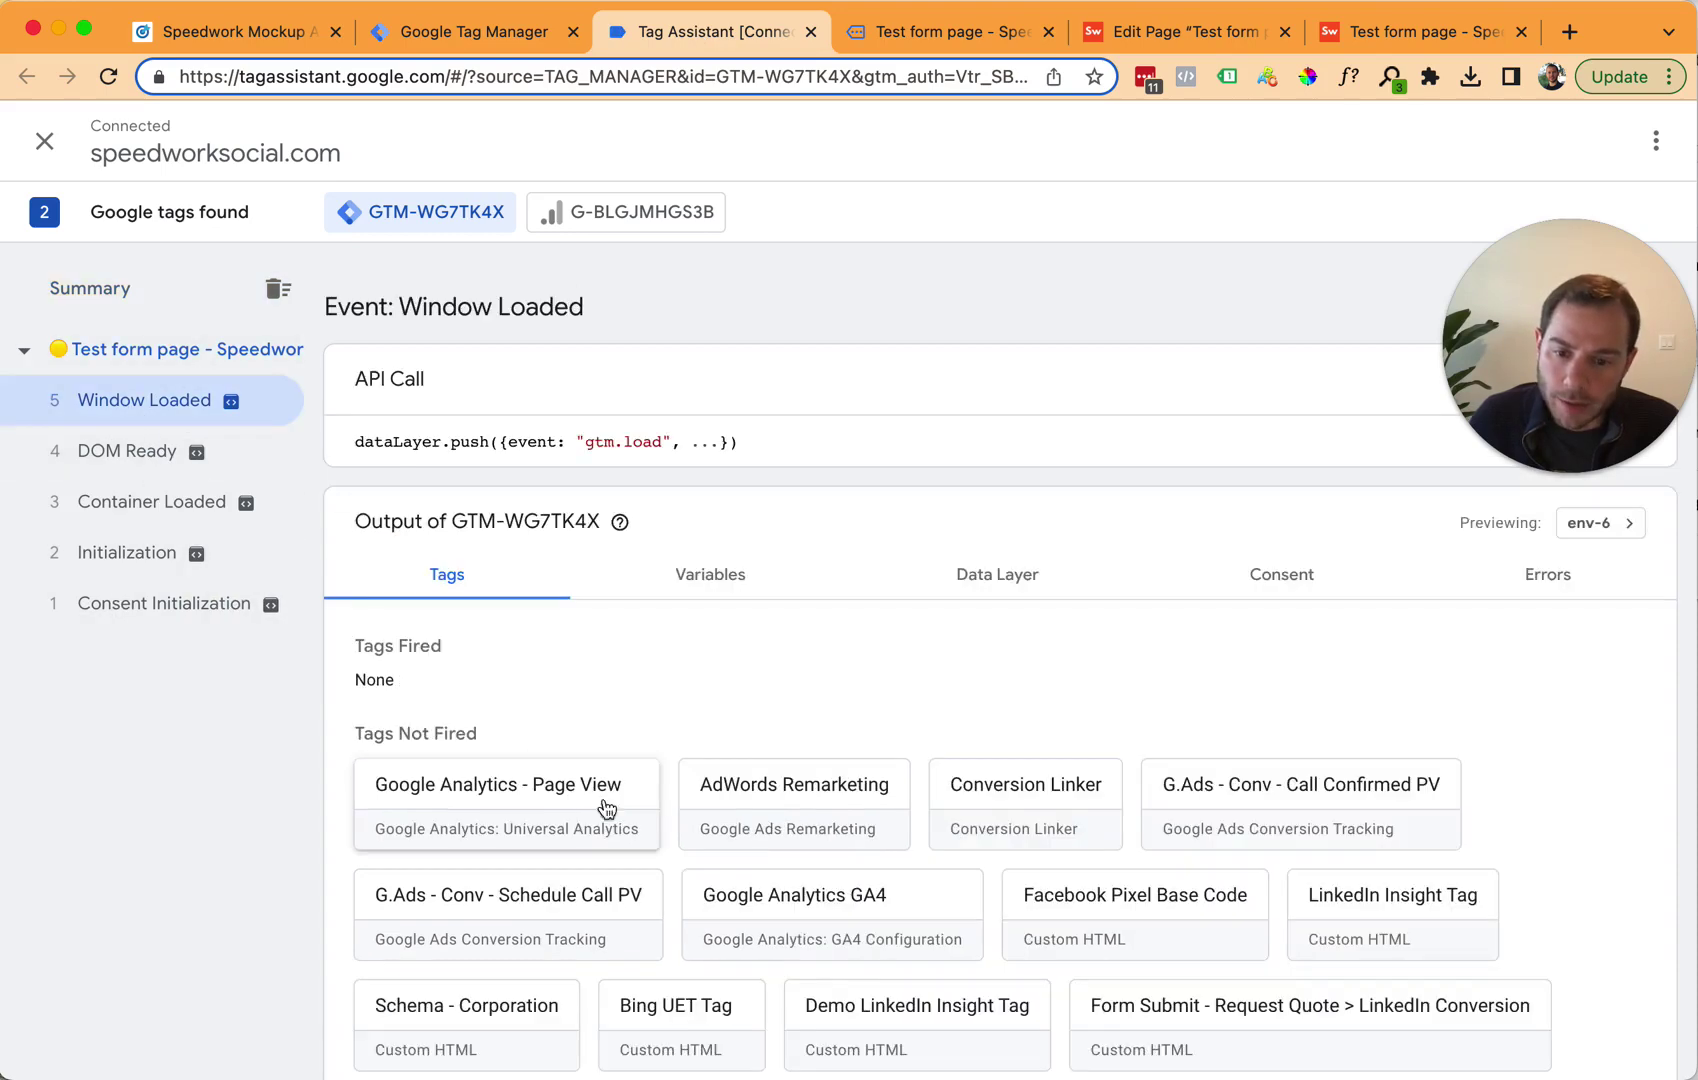
{"action": "left_click", "coordinate": [106, 352]}
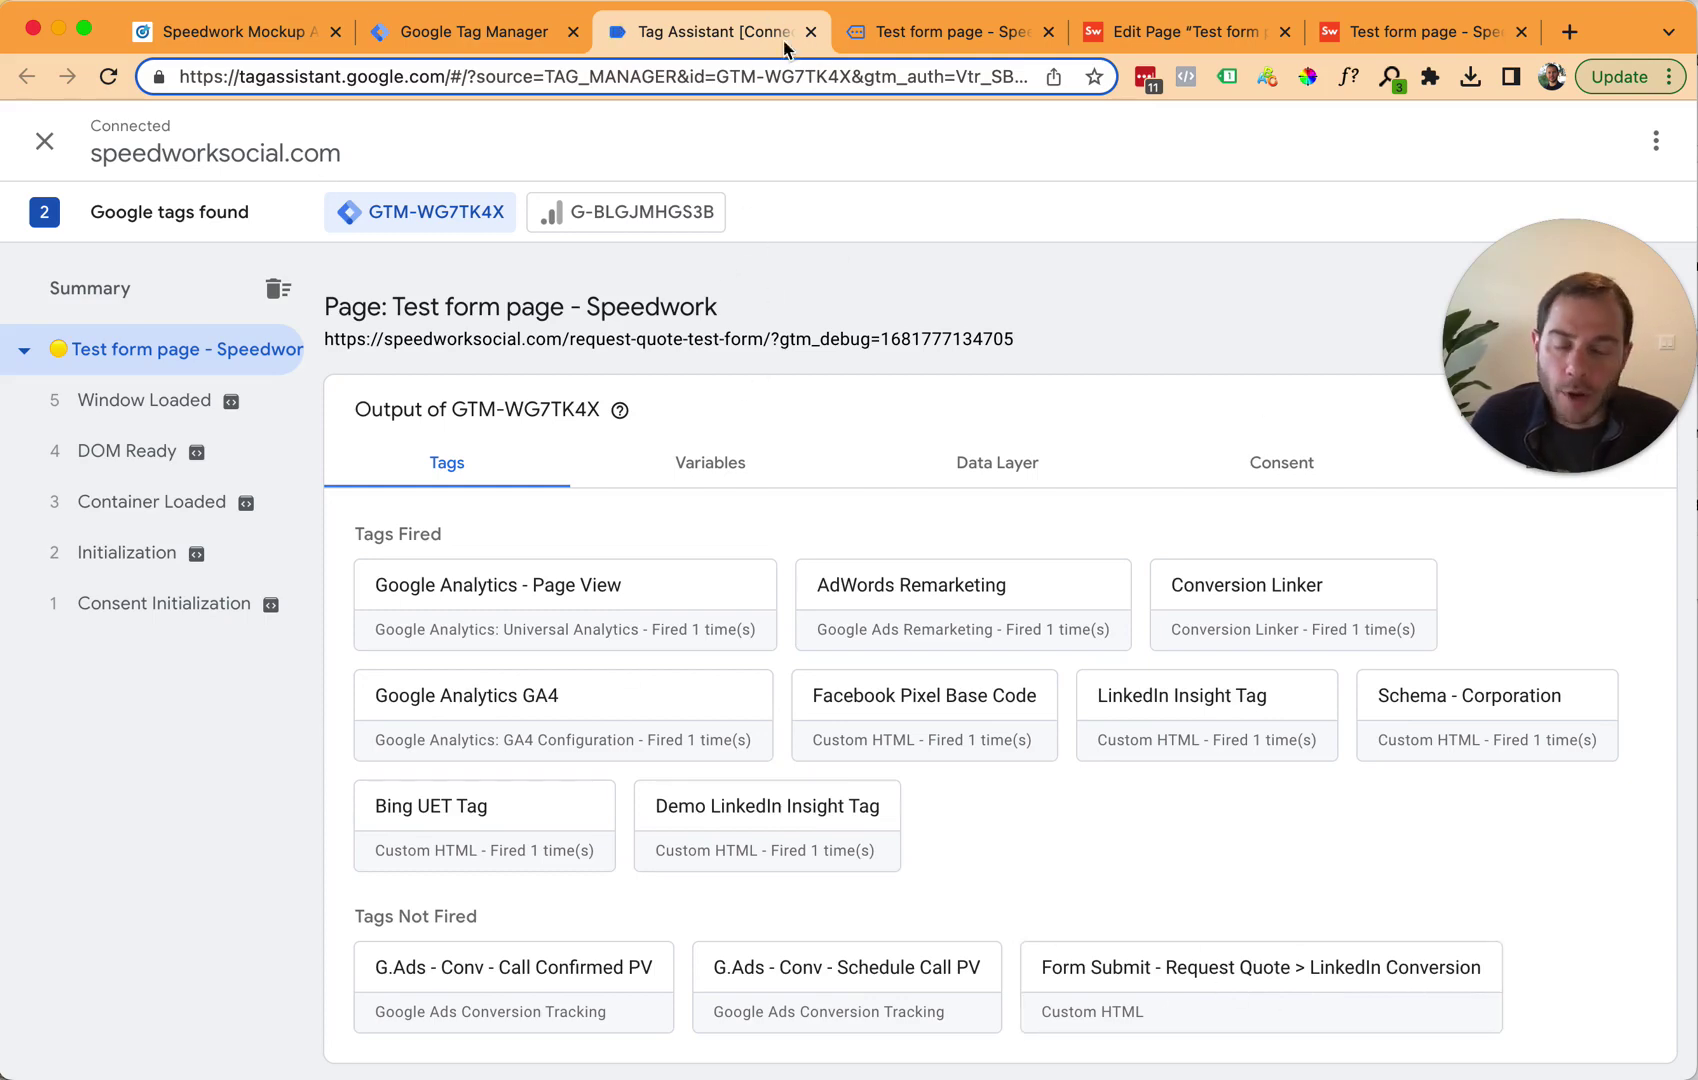
Step: Submit the connected test form with the name "test3", a test e-mail address and the message "test3"
{"action": "left_click", "coordinate": [889, 33]}
{"action": "left_click", "coordinate": [386, 438]}
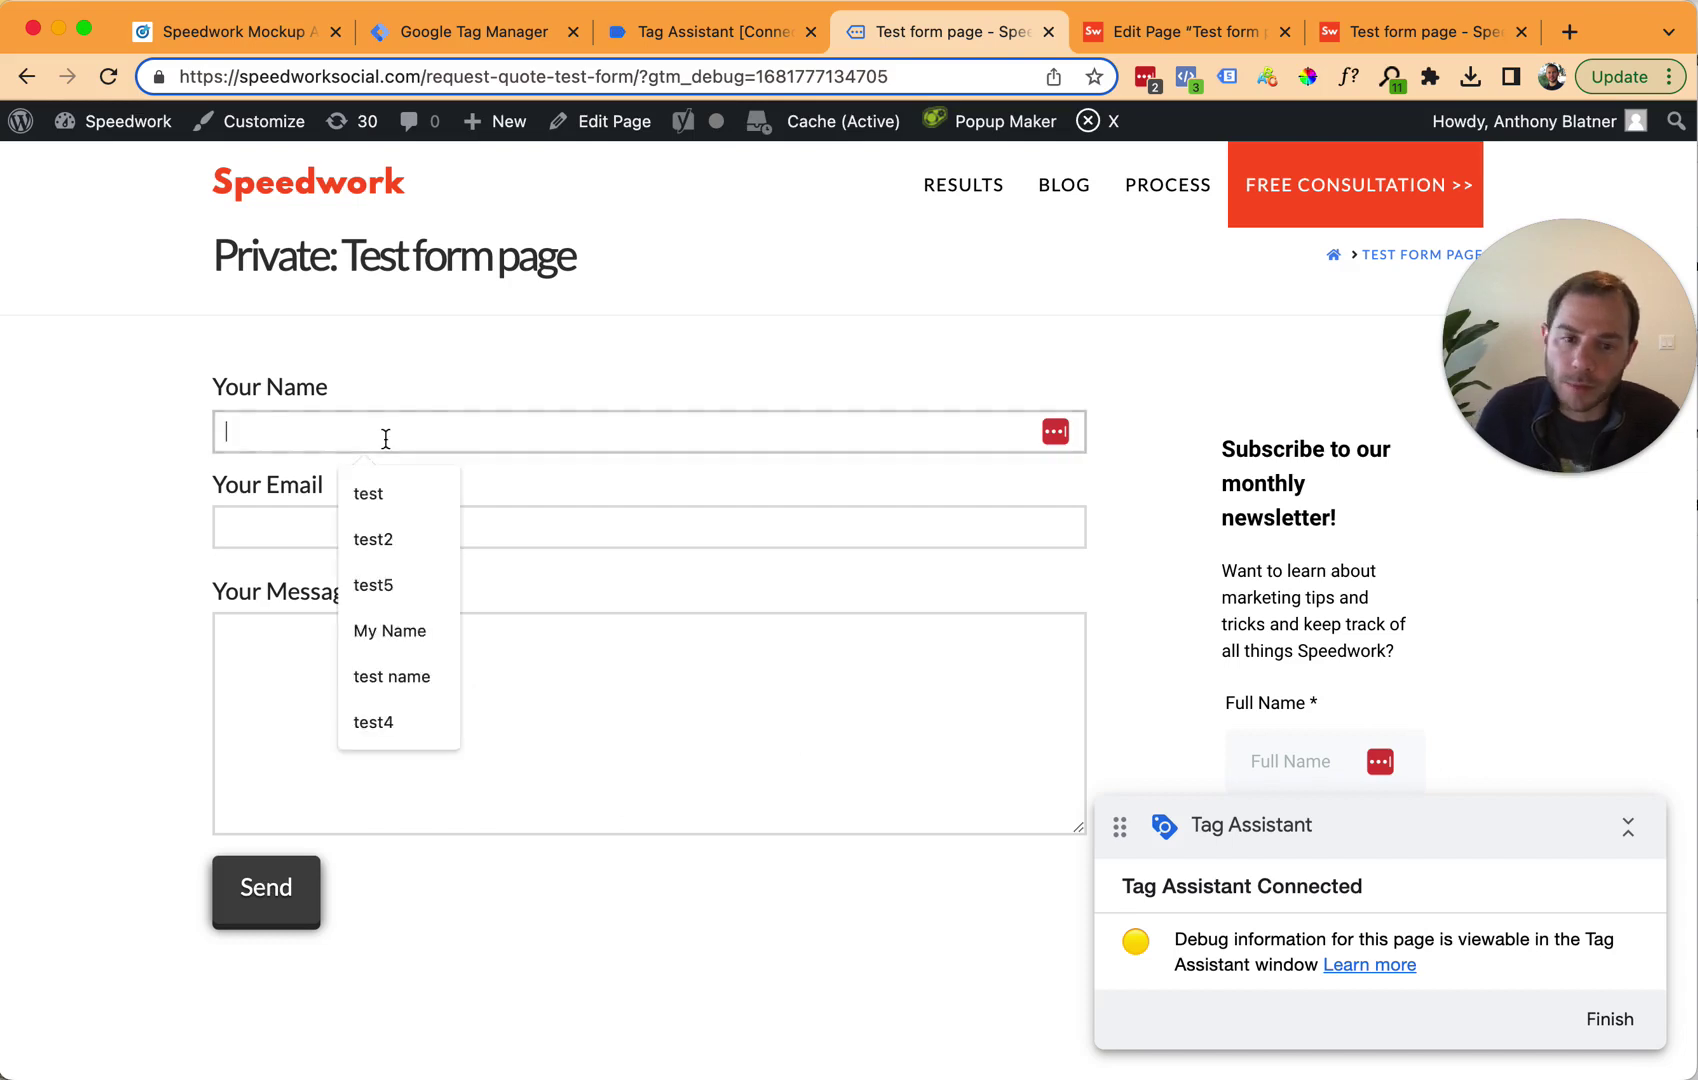
{"action": "type", "text": "test3"}
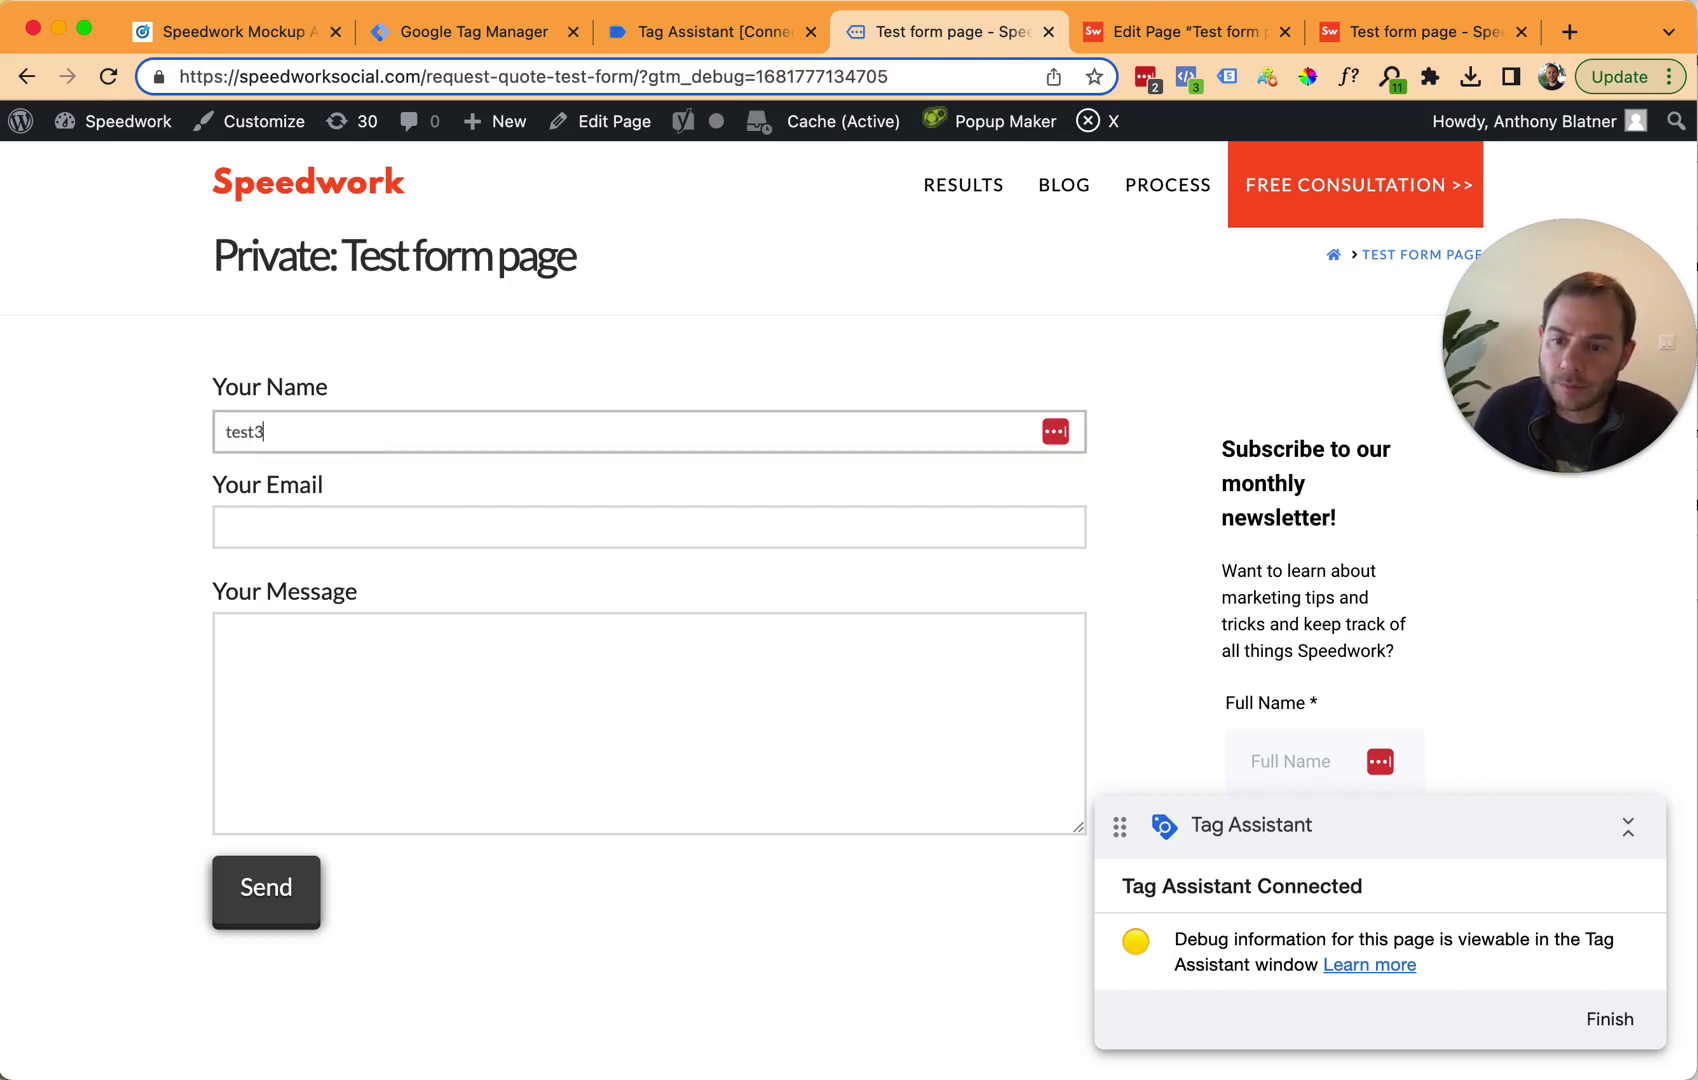
{"action": "key", "text": "Tab"}
{"action": "type", "text": "test3@"}
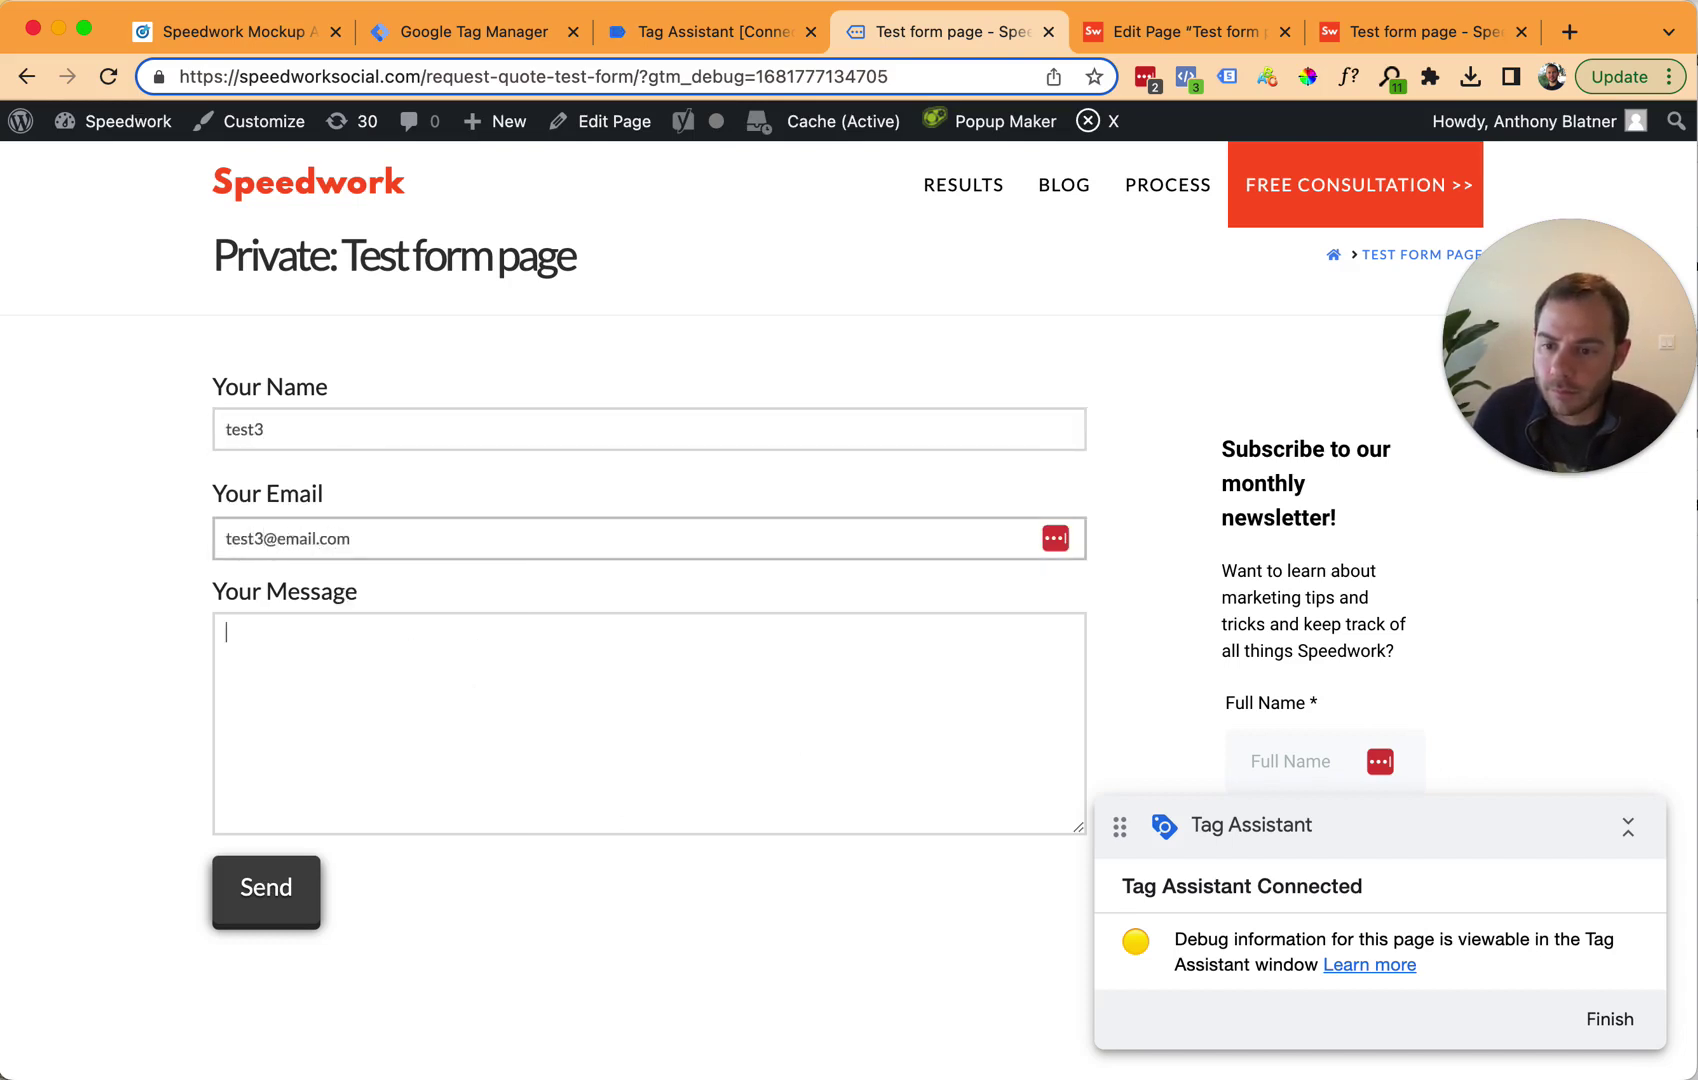
{"action": "type", "text": "test3"}
{"action": "left_click", "coordinate": [237, 898]}
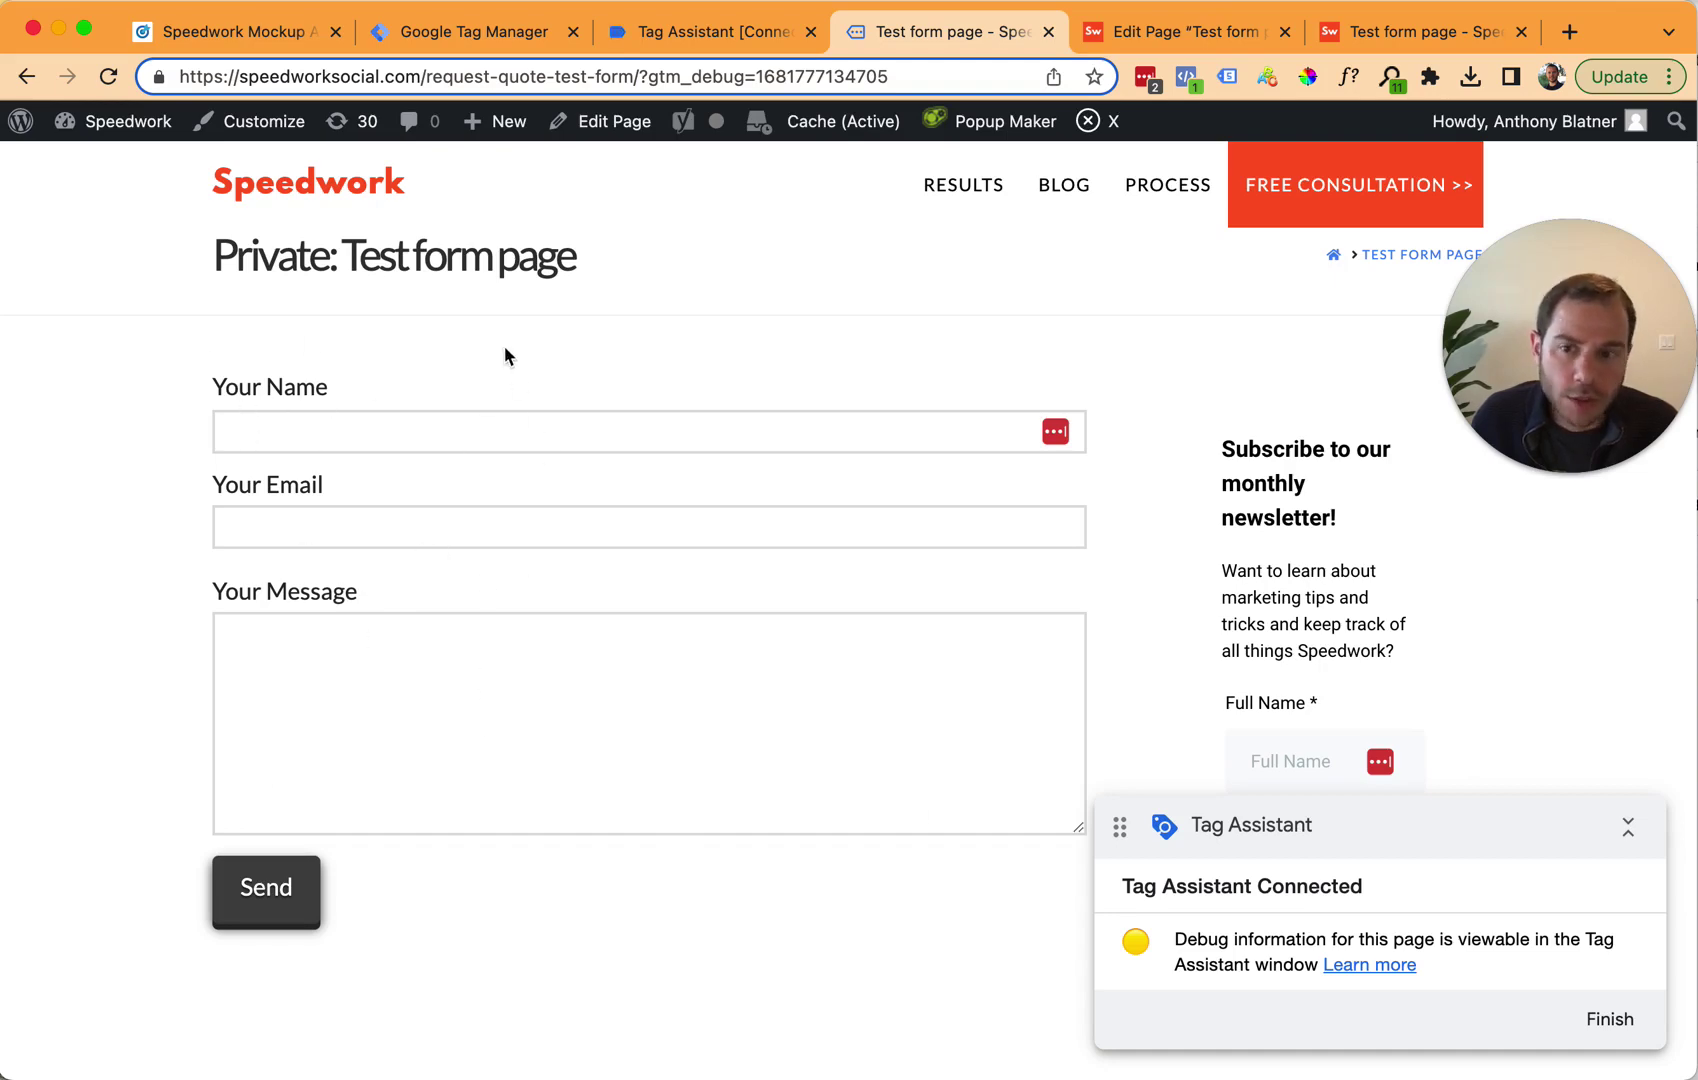
Step: Check in Tag Assistant which tags fired on the Form Submit event
{"action": "left_click", "coordinate": [695, 36]}
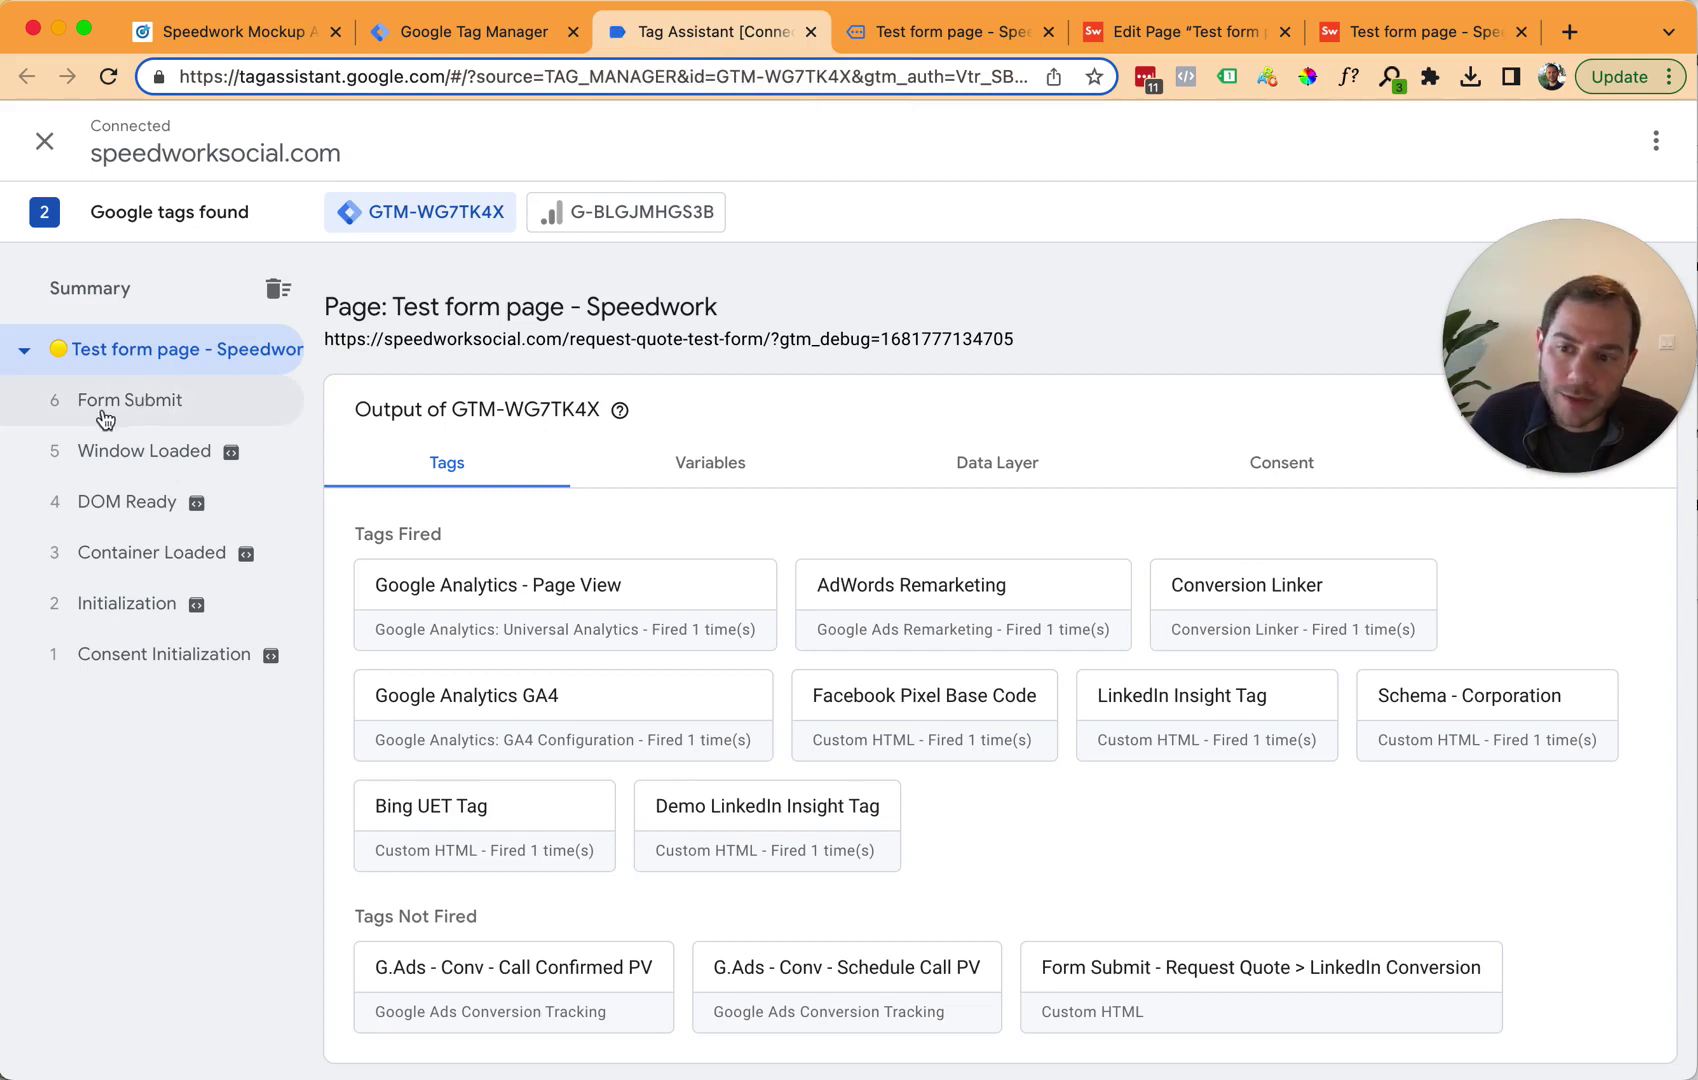
{"action": "left_click", "coordinate": [152, 403]}
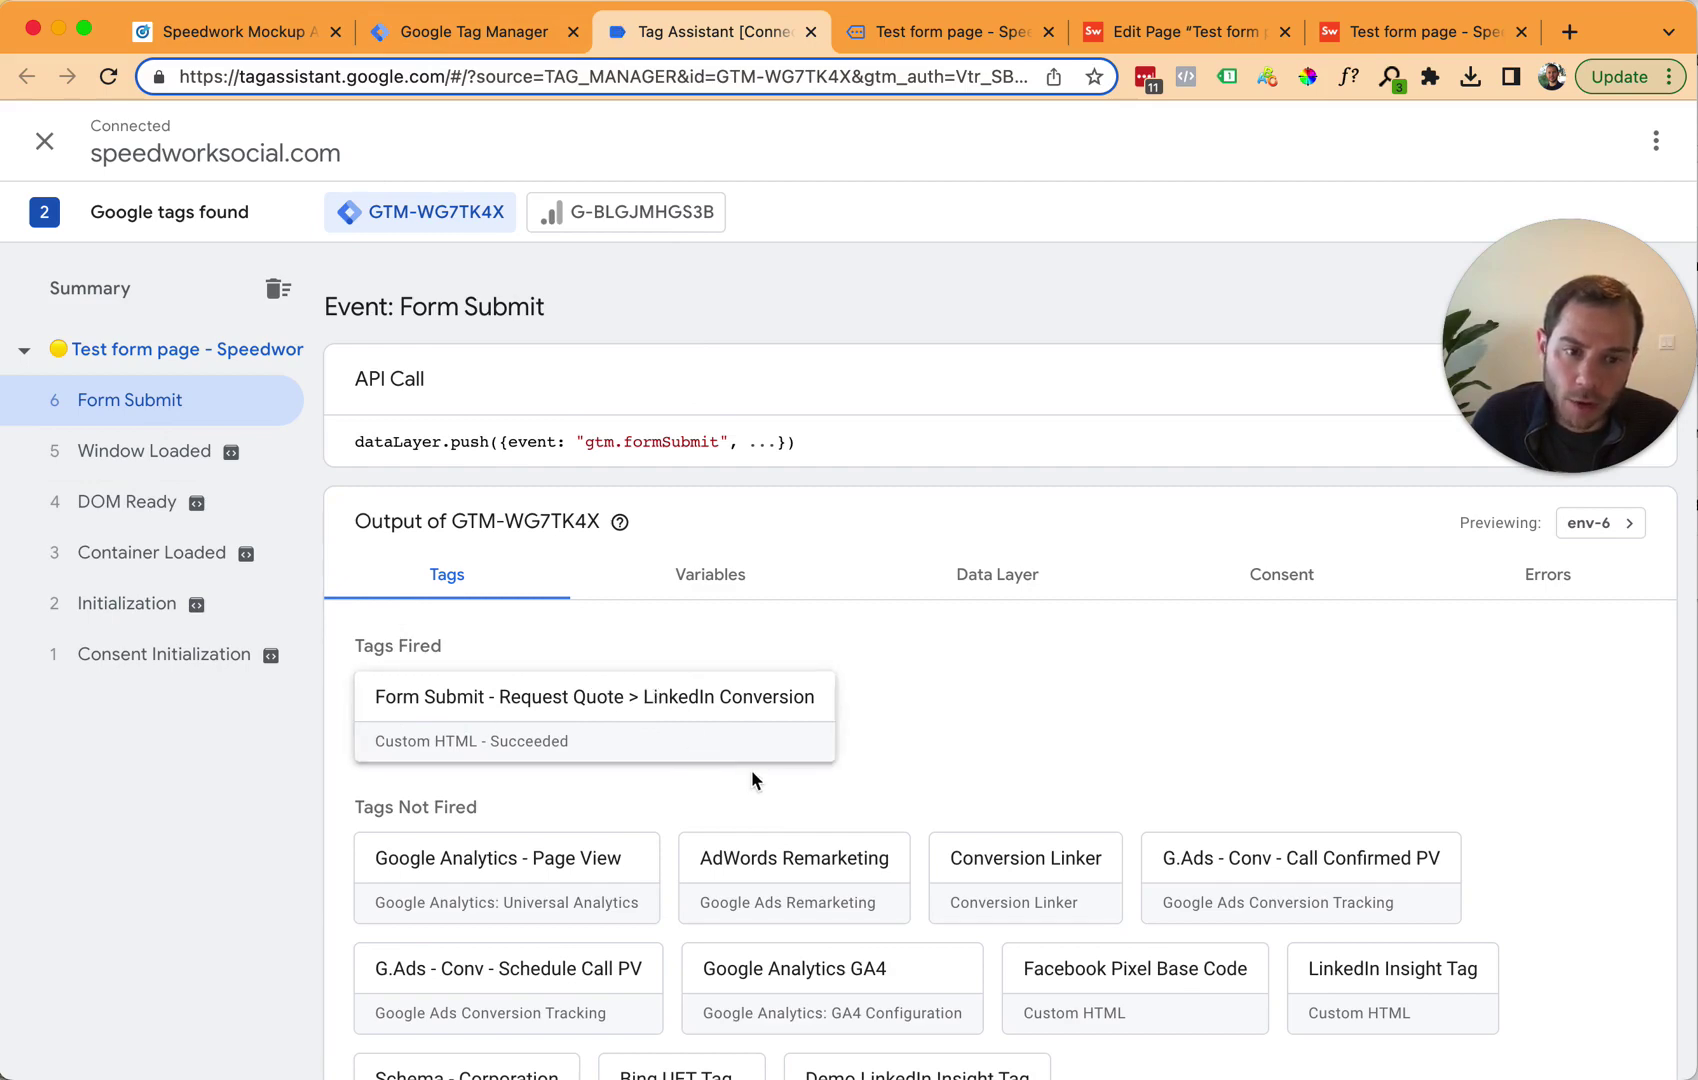
Step: Switch to LinkedIn Campaign Manager and create the event-specific conversion
{"action": "left_click", "coordinate": [282, 50]}
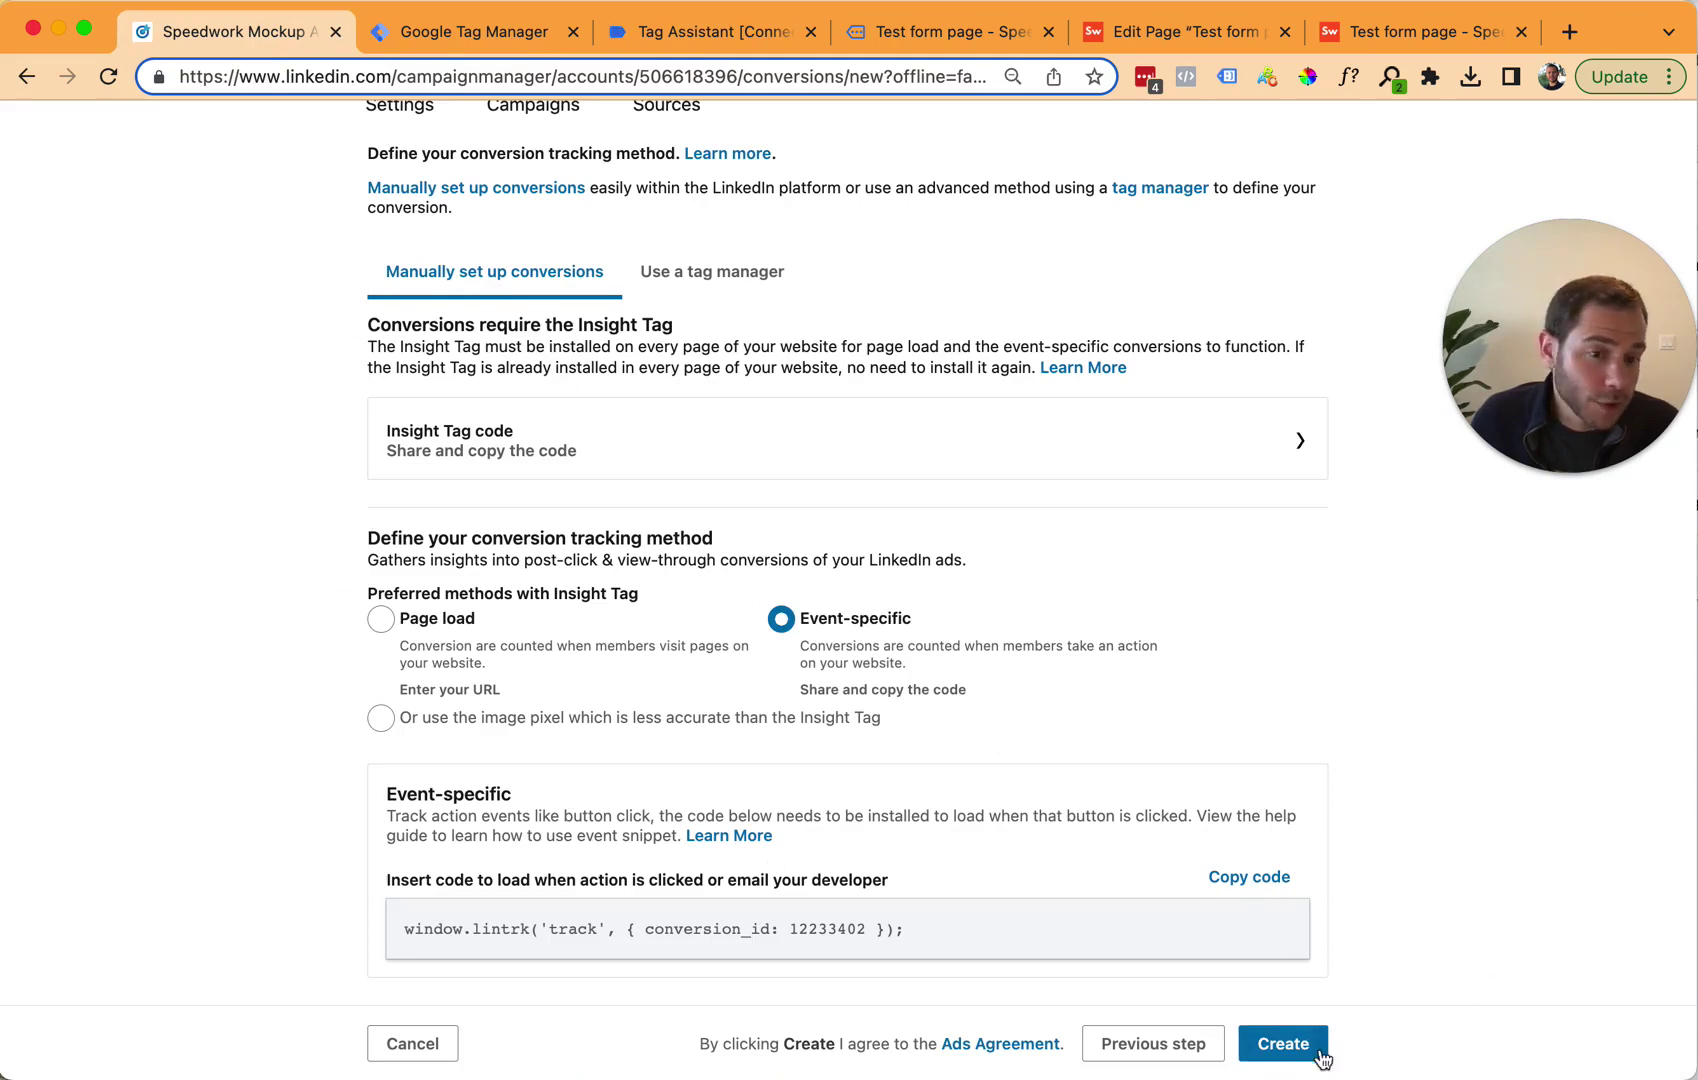
{"action": "left_click", "coordinate": [1285, 1044]}
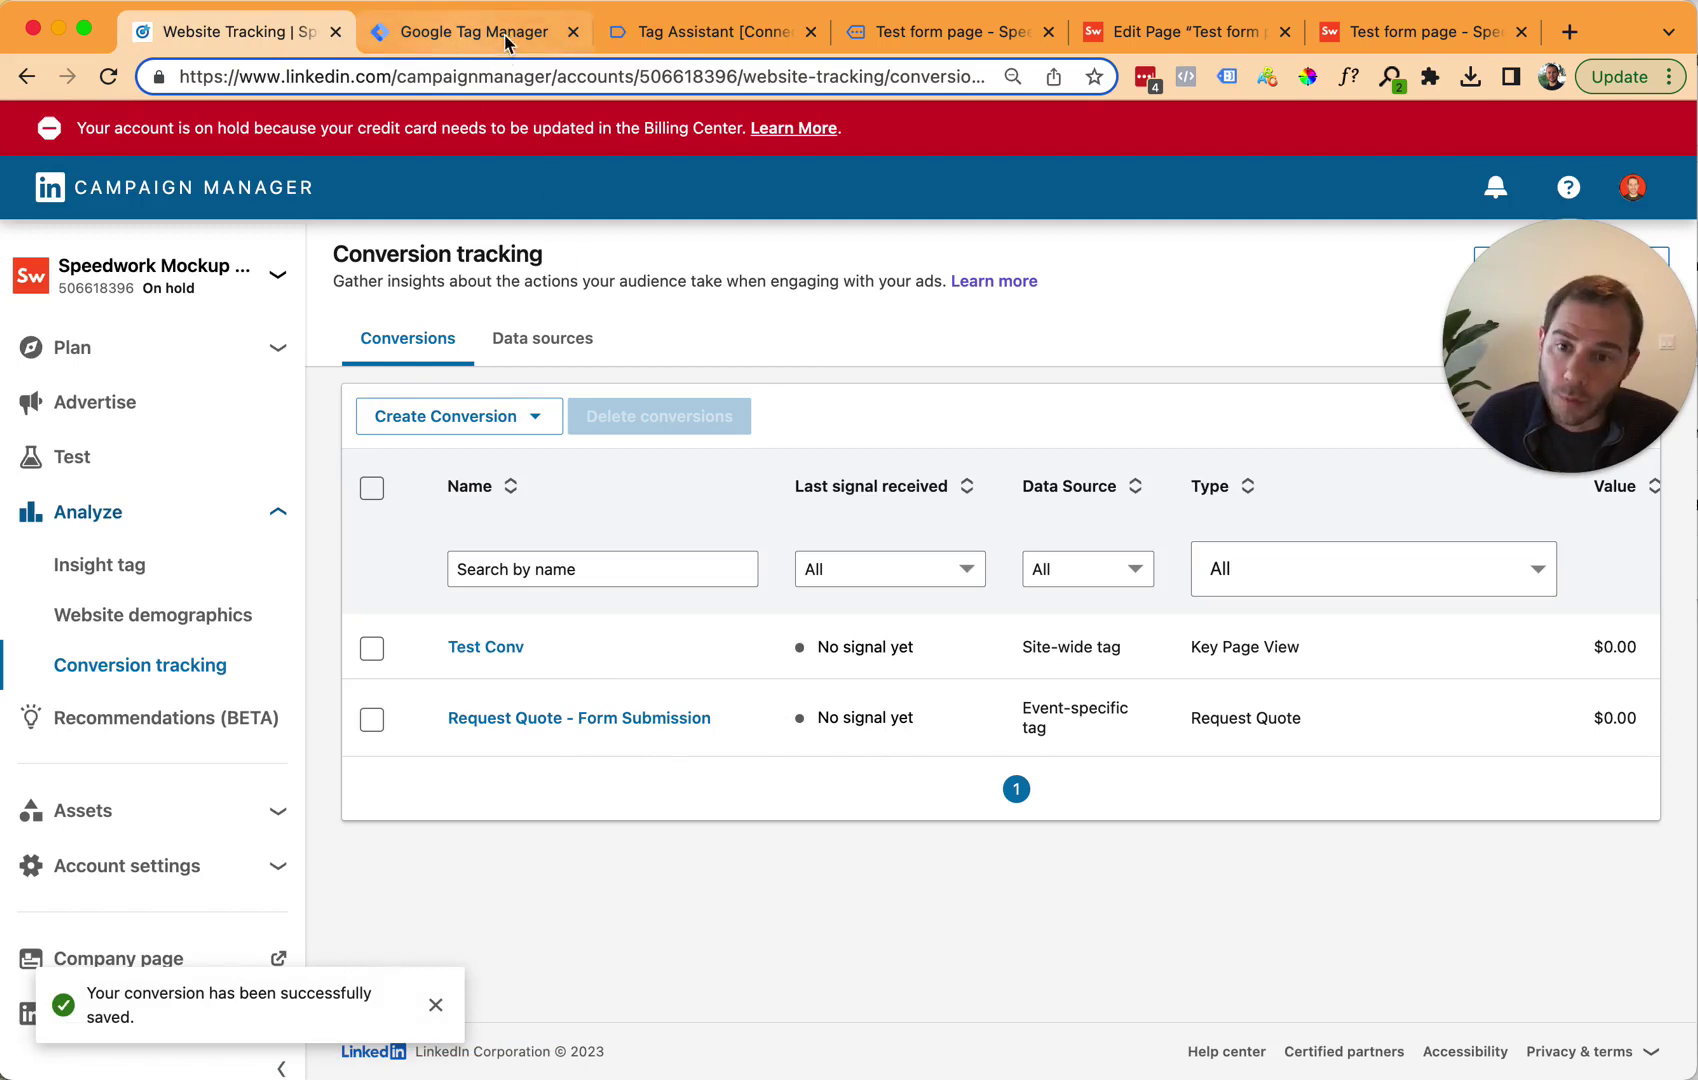
Step: Close the connected test form page, clear Tag Assistant's recorded events and reopen the debug window on the form page
{"action": "left_click", "coordinate": [910, 33]}
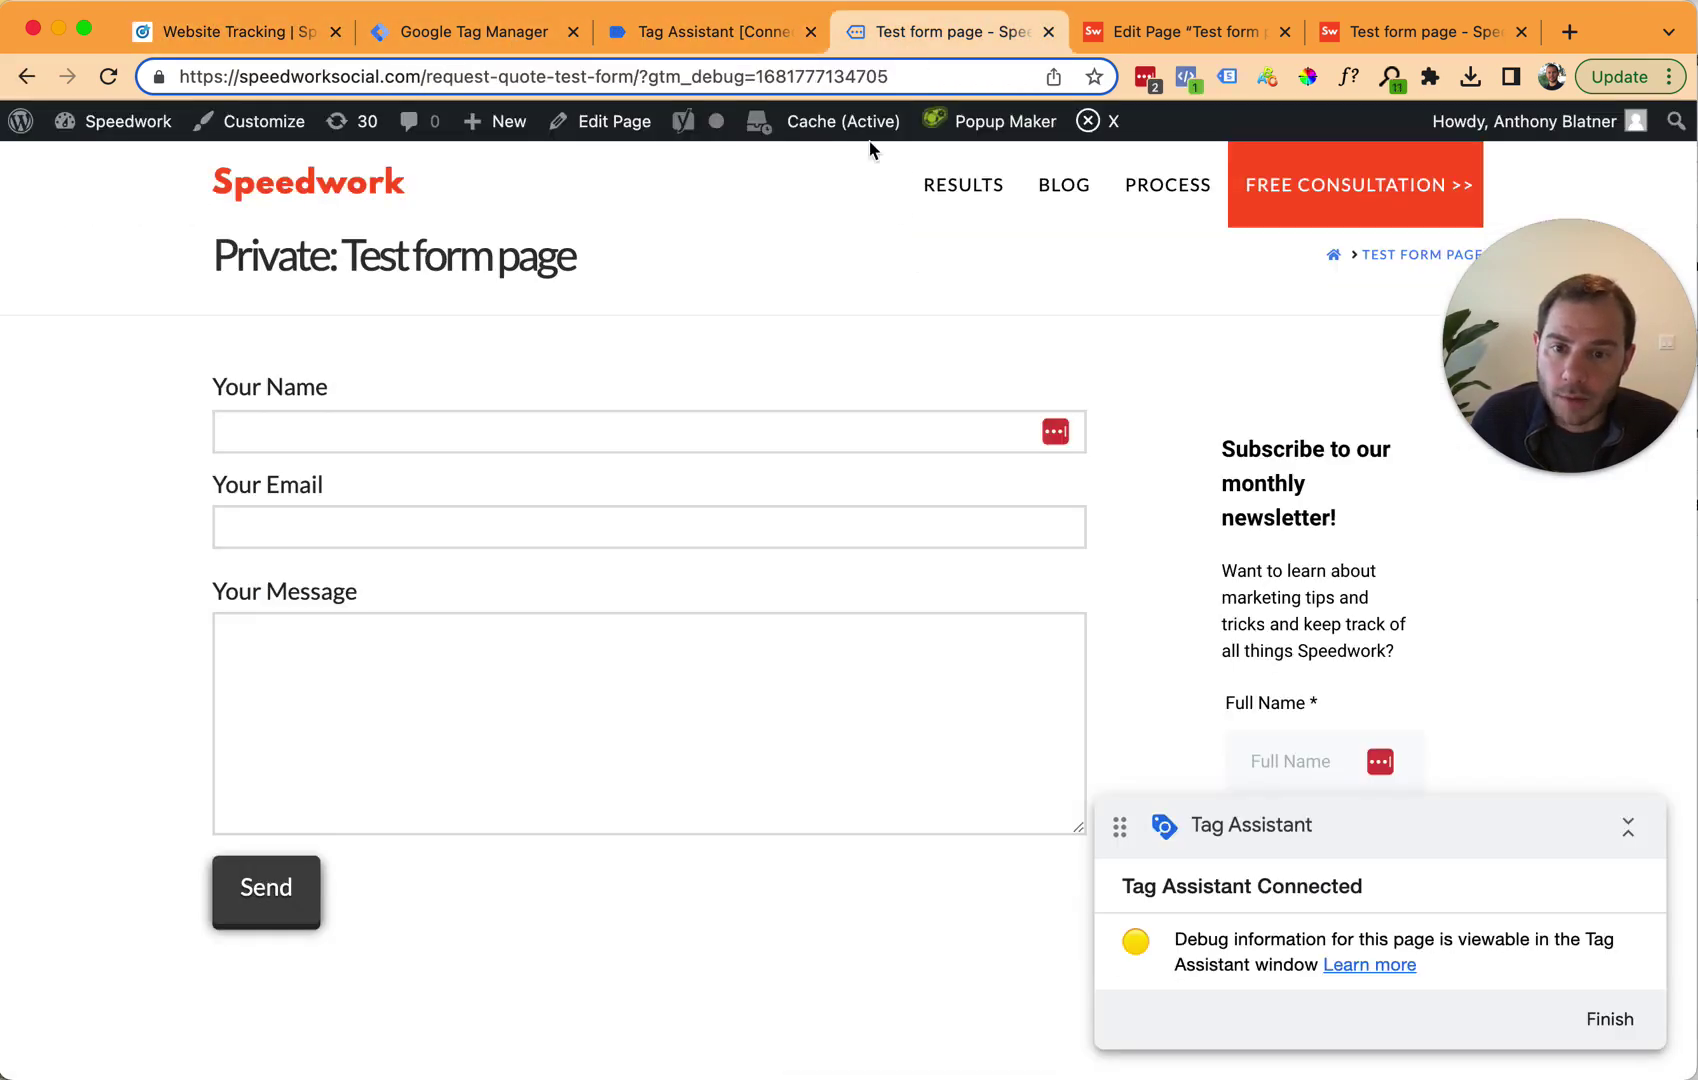
{"action": "key", "text": "super+w"}
{"action": "left_click", "coordinate": [773, 33]}
{"action": "left_click", "coordinate": [278, 362]}
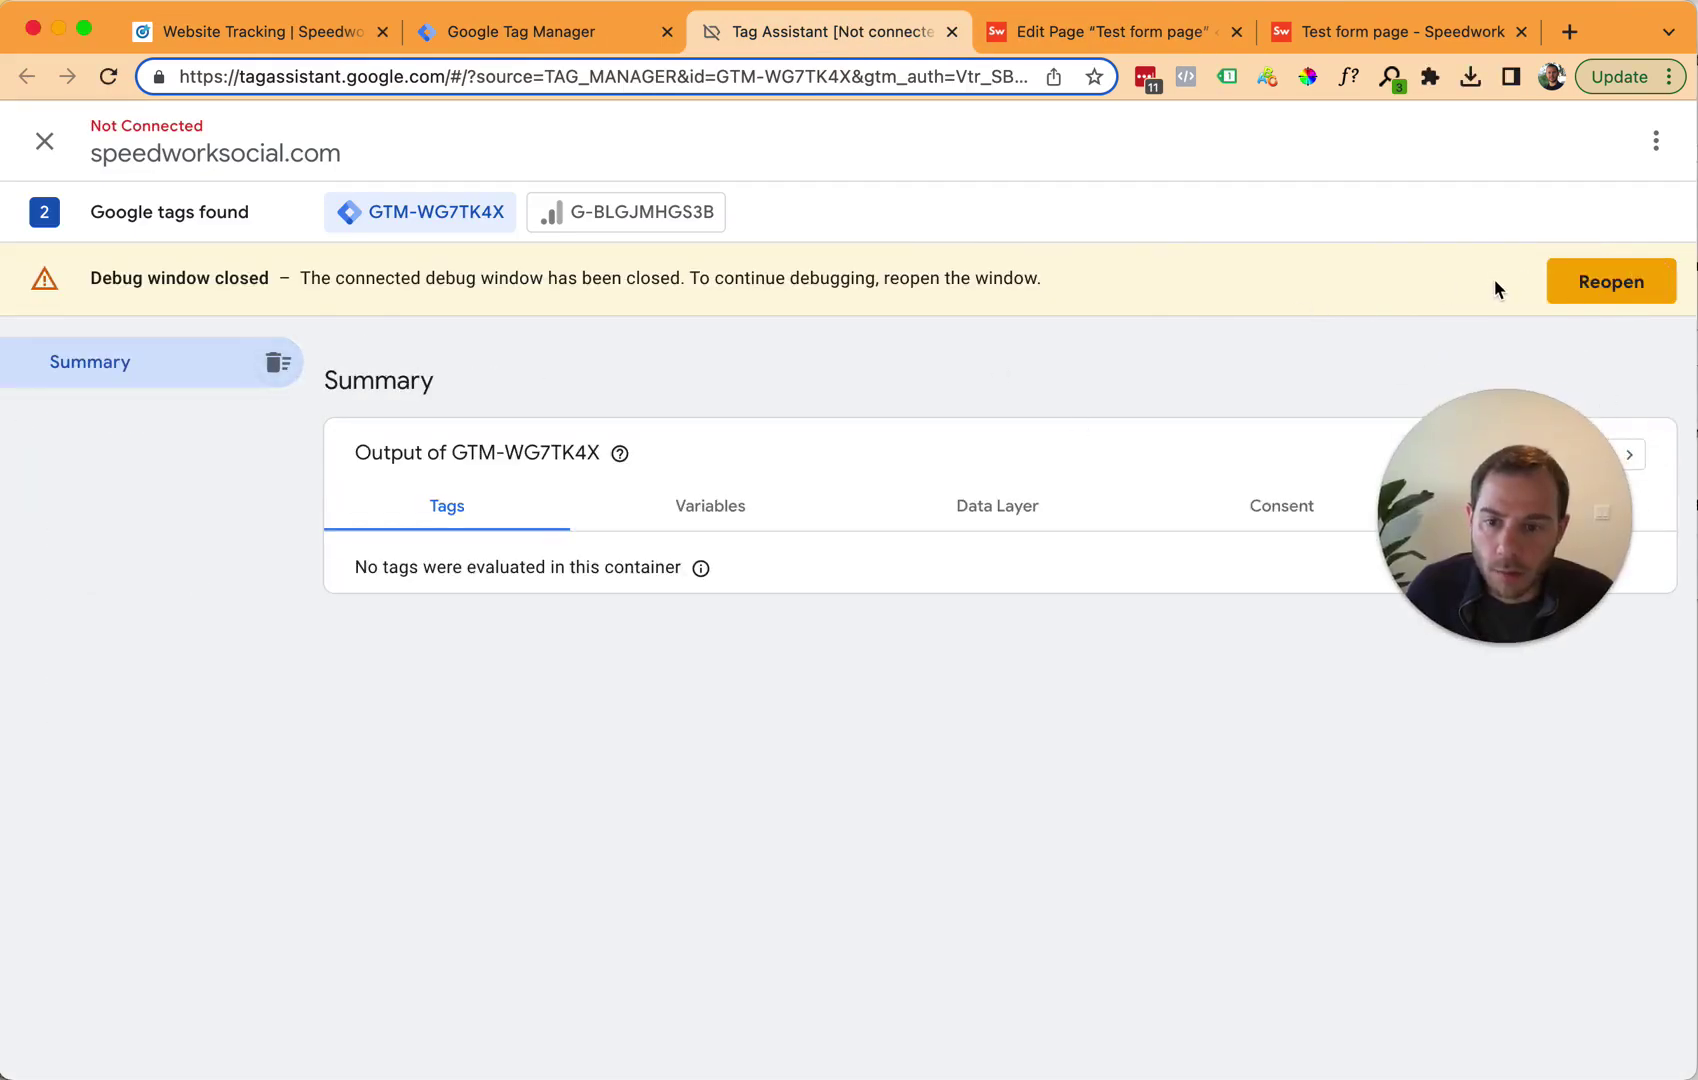
{"action": "left_click", "coordinate": [1598, 288]}
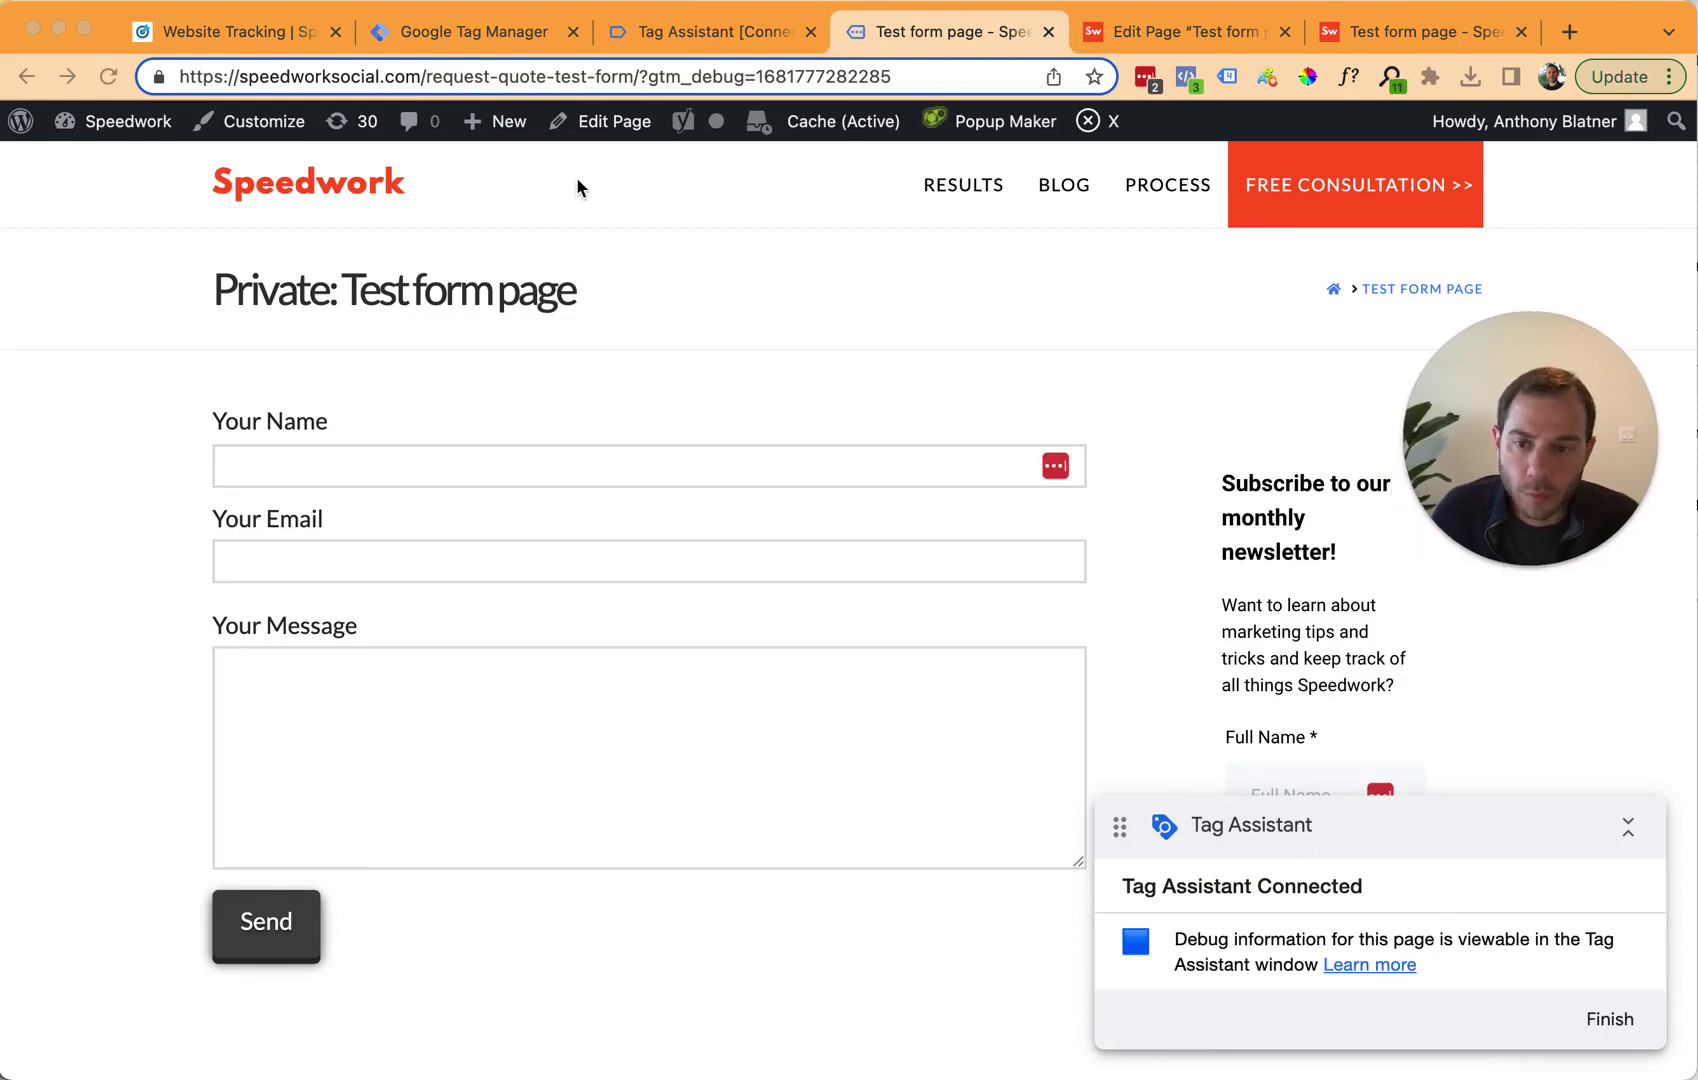
{"action": "left_click", "coordinate": [705, 31]}
{"action": "key", "text": "ctrl+Tab"}
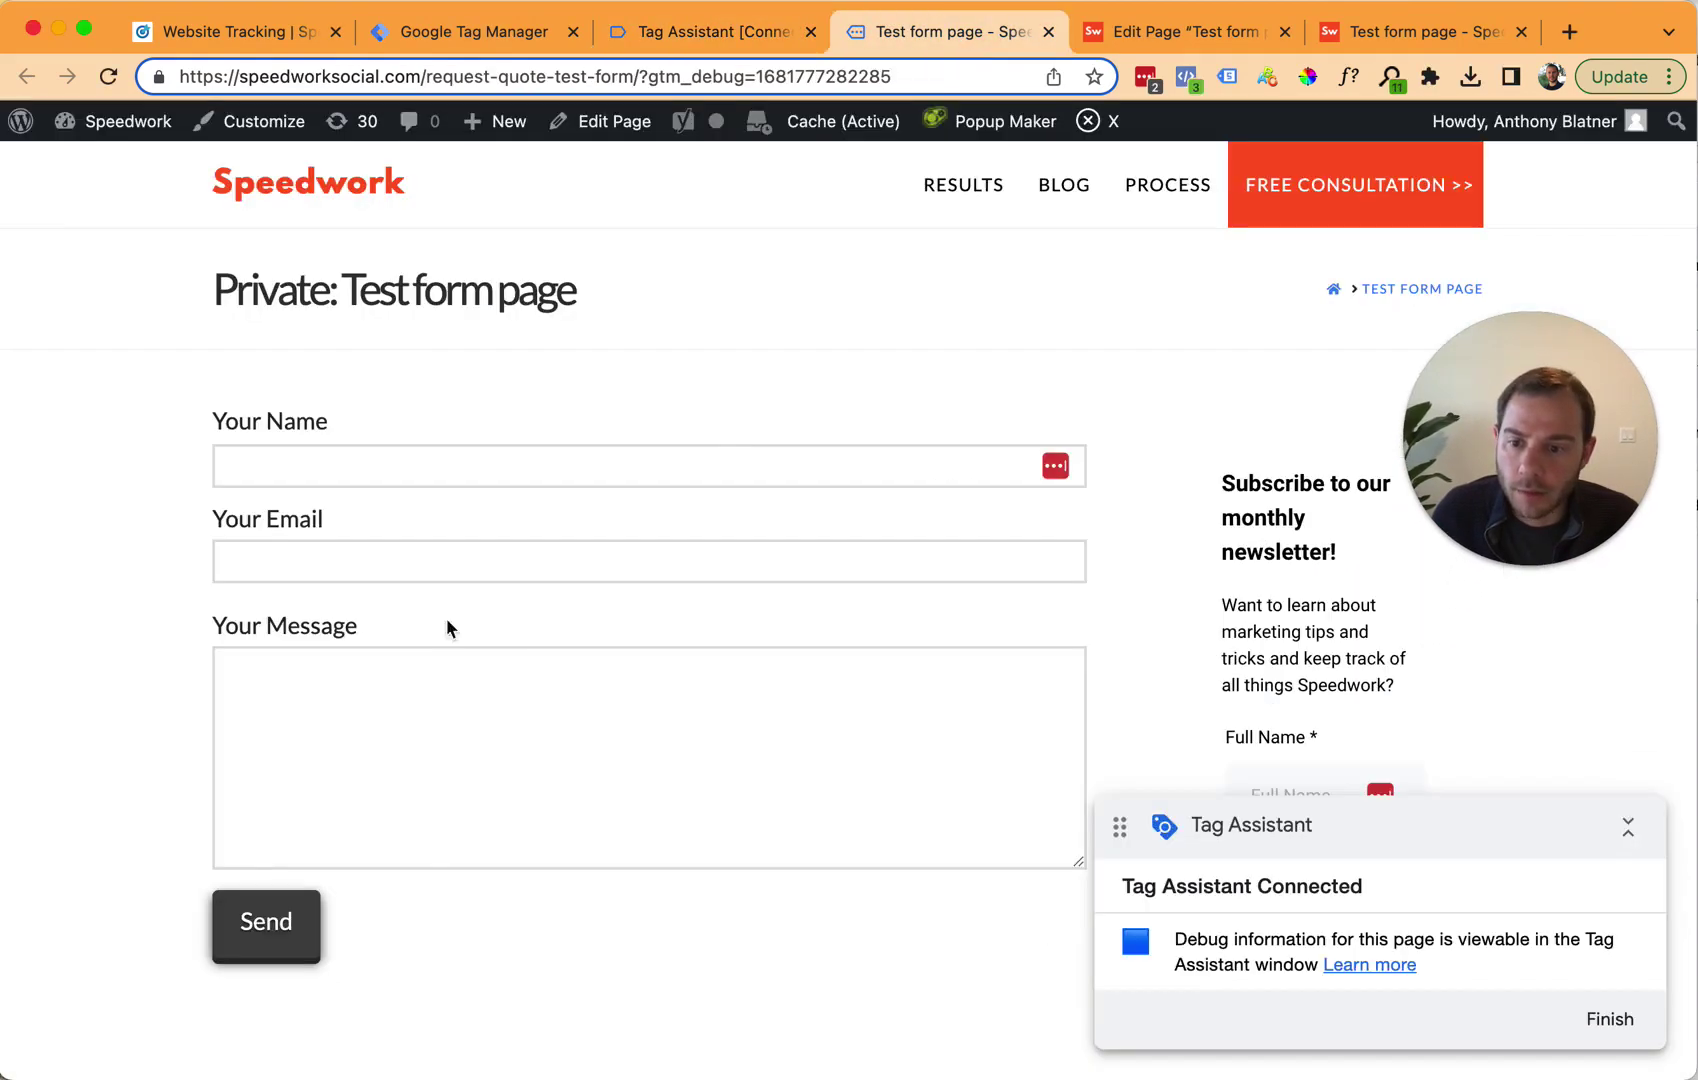
Step: Submit the reopened test form with the name "test6", a test e-mail address and the message "test56"
{"action": "left_click", "coordinate": [451, 468]}
{"action": "type", "text": "test6"}
{"action": "key", "text": "Tab"}
{"action": "type", "text": "test6"}
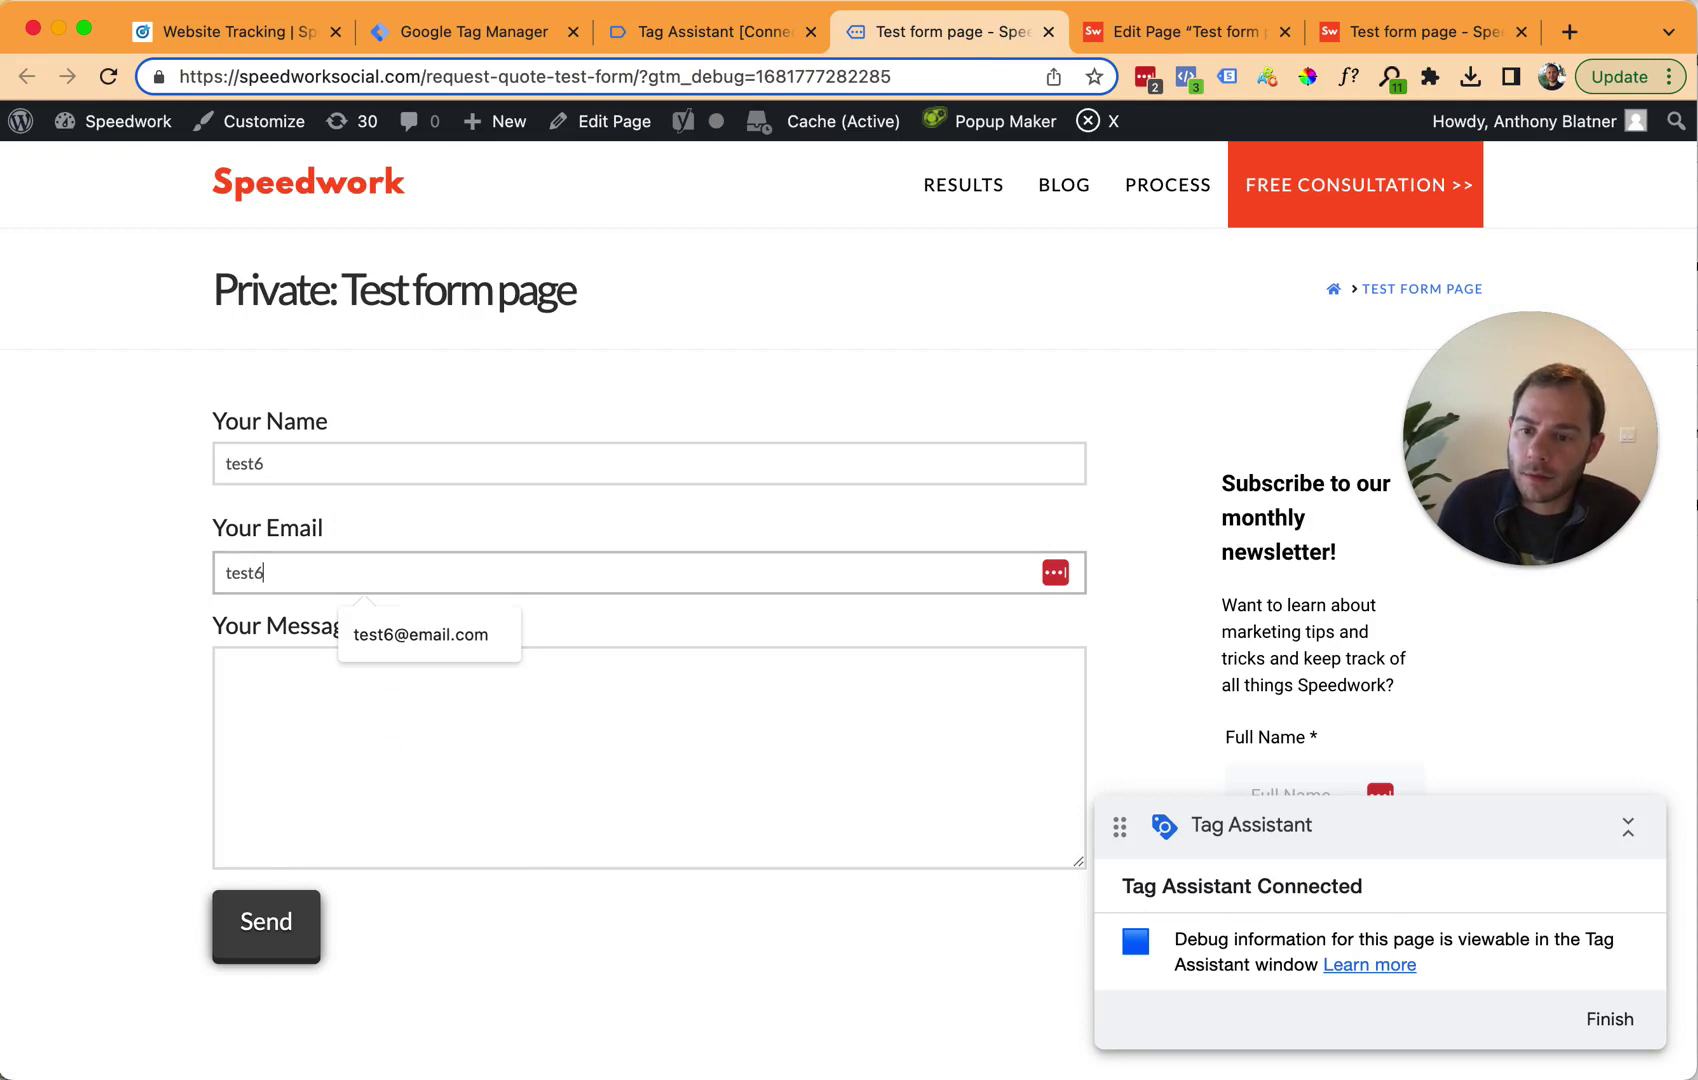
{"action": "type", "text": "@email.com"}
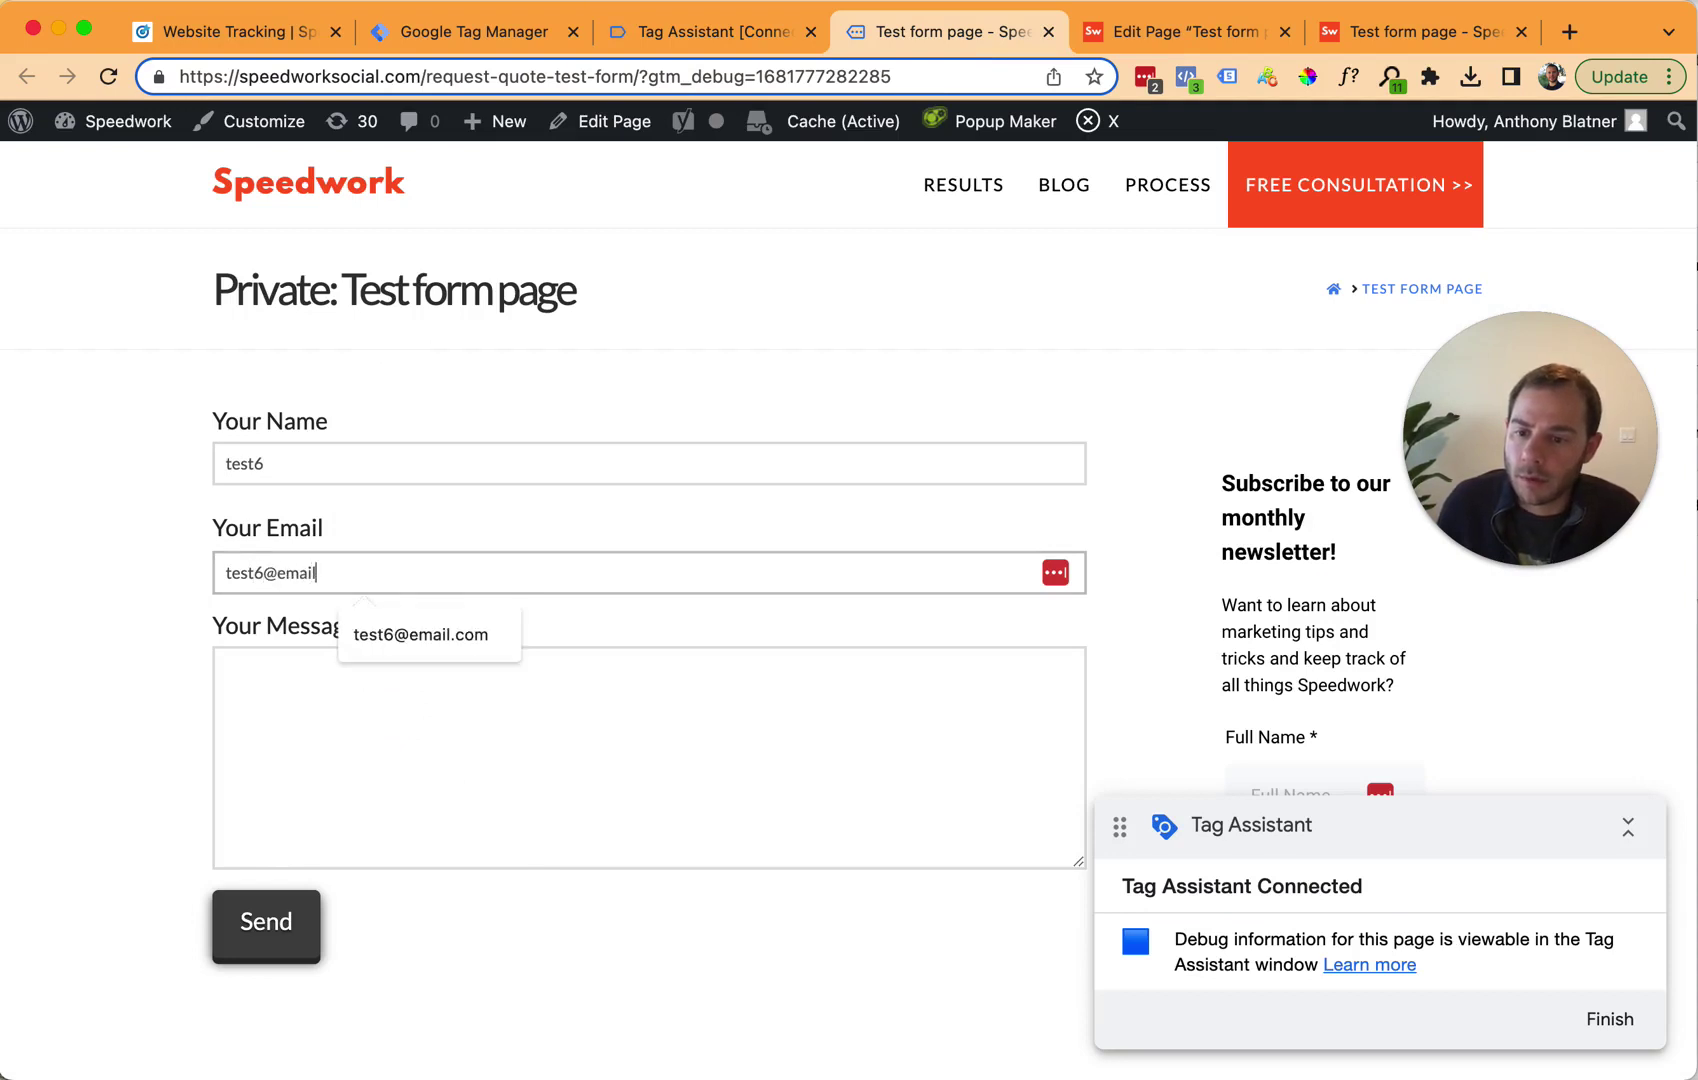
{"action": "key", "text": "Tab"}
{"action": "type", "text": "test56"}
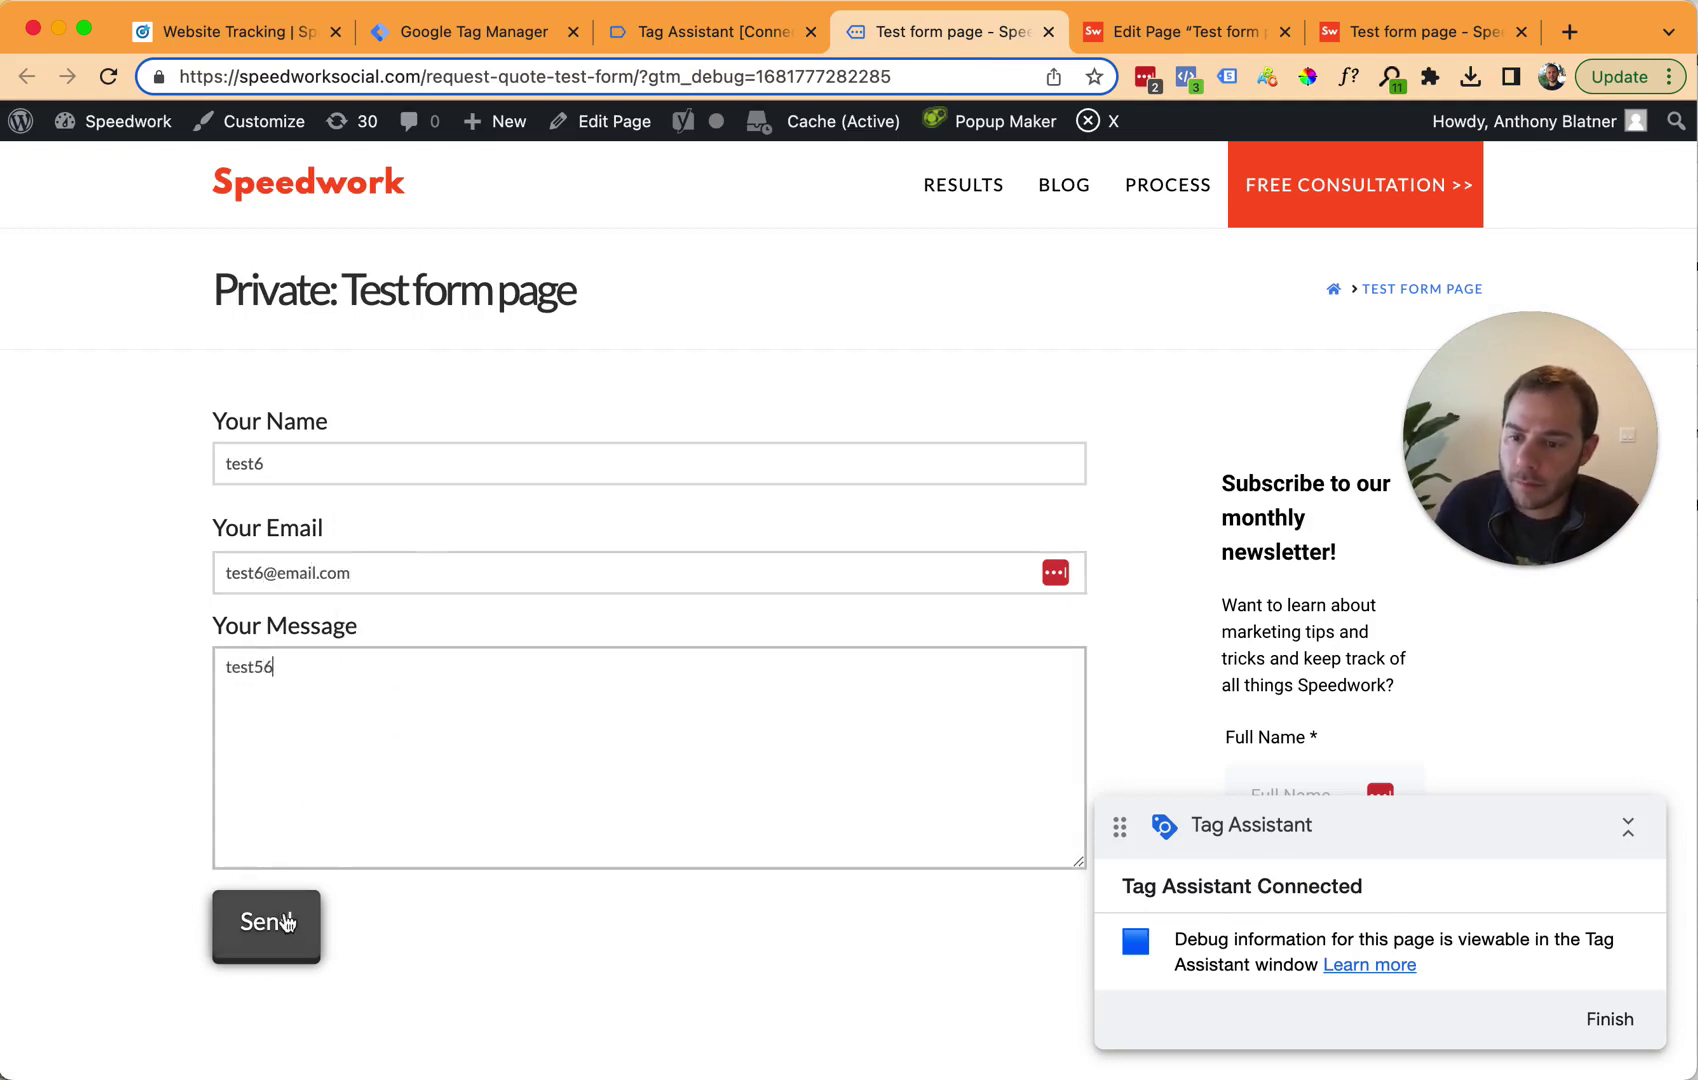
{"action": "left_click", "coordinate": [174, 724]}
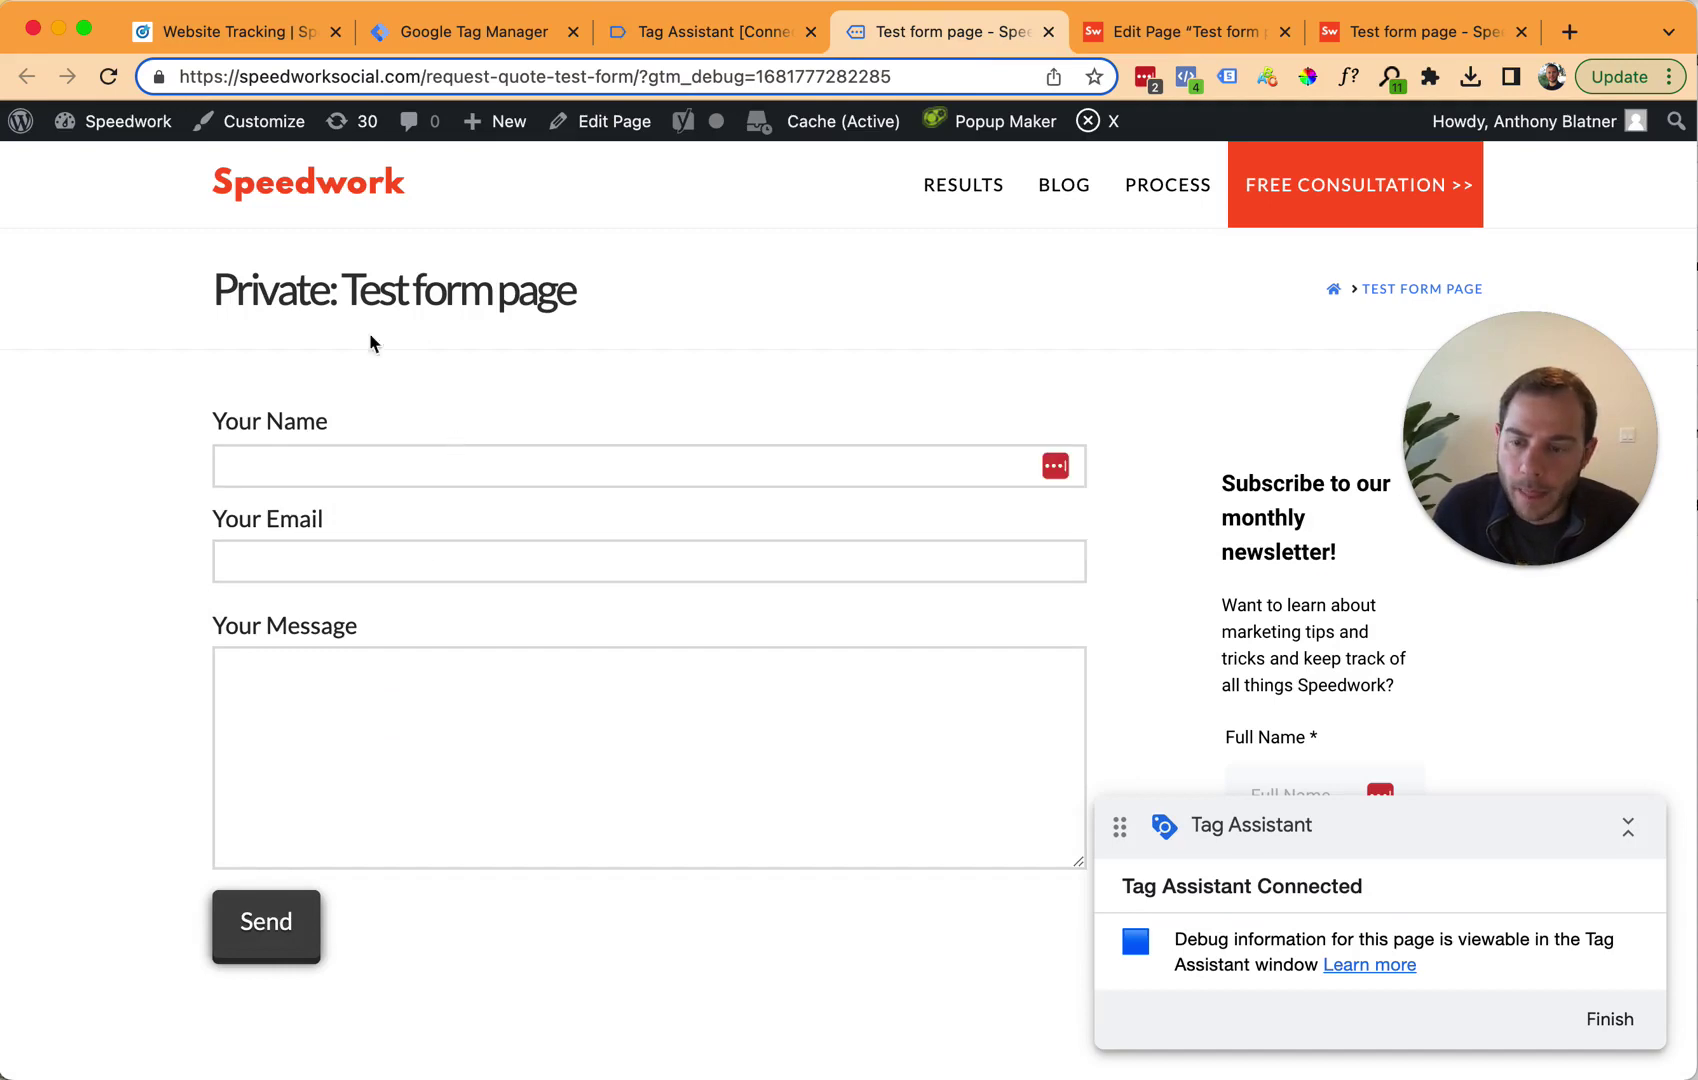
Step: Examine the new Form Submit event in Tag Assistant for the LinkedIn conversion tag
{"action": "left_click", "coordinate": [712, 31]}
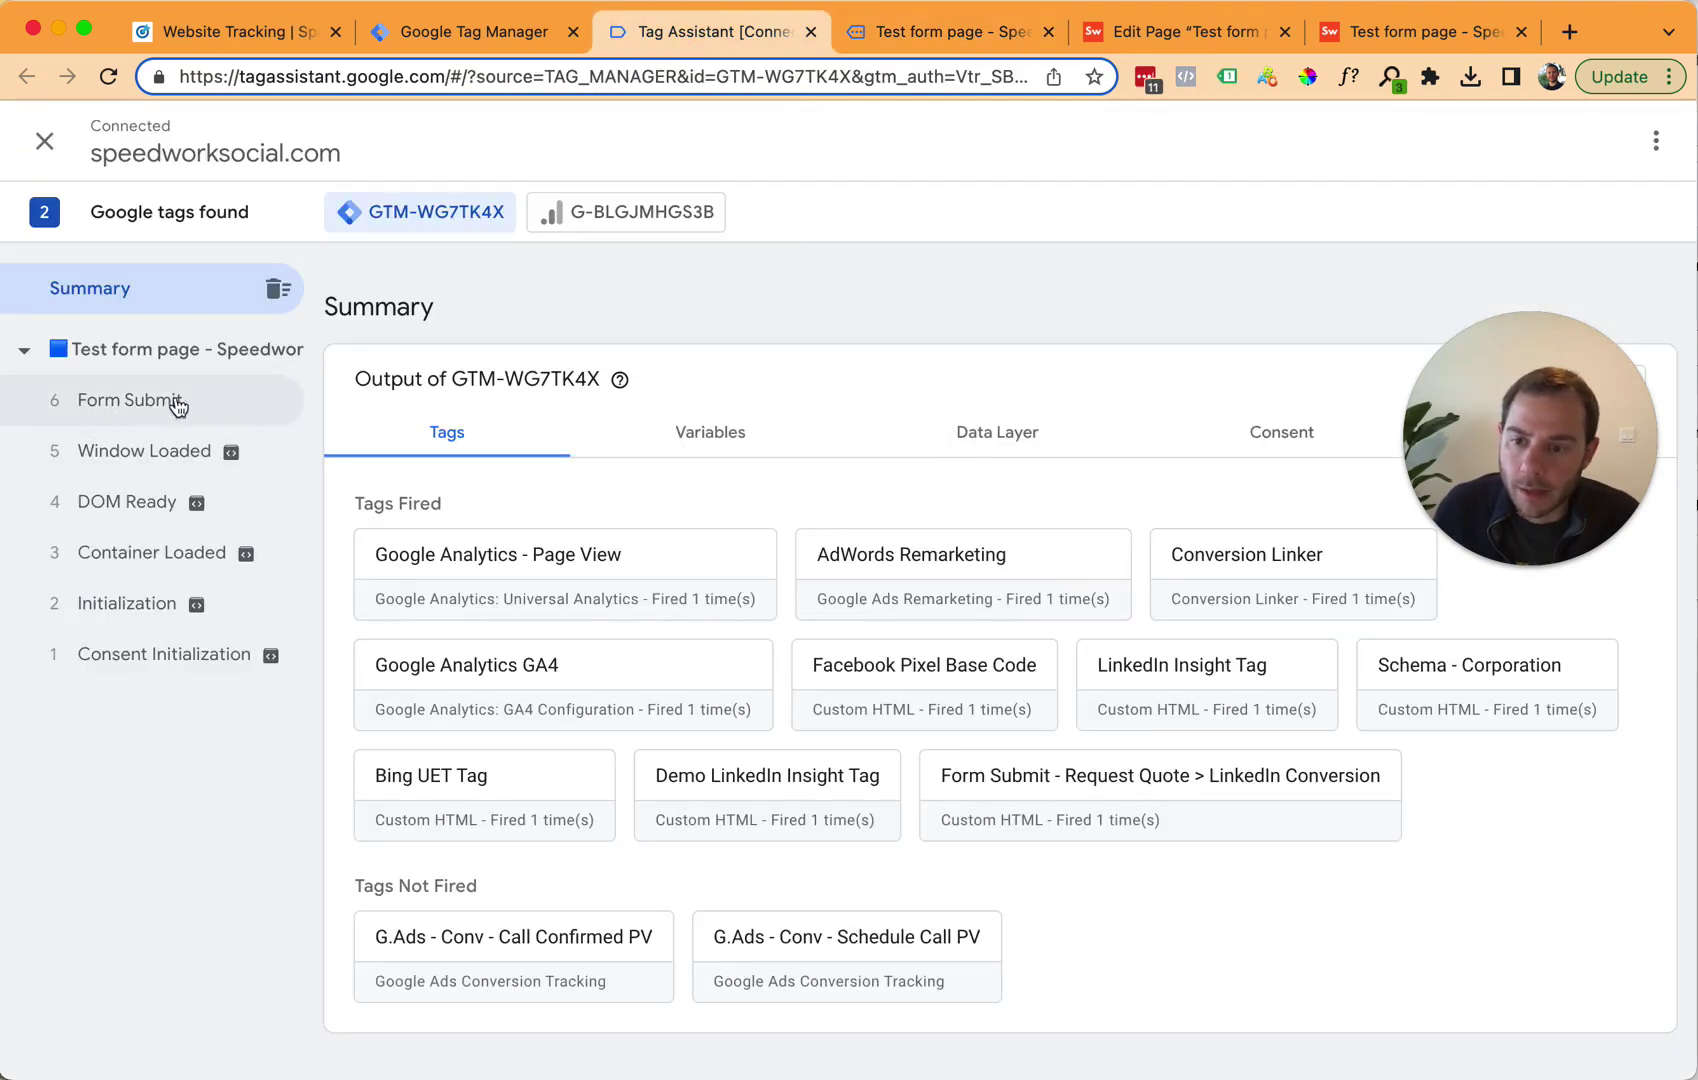
{"action": "left_click", "coordinate": [210, 404]}
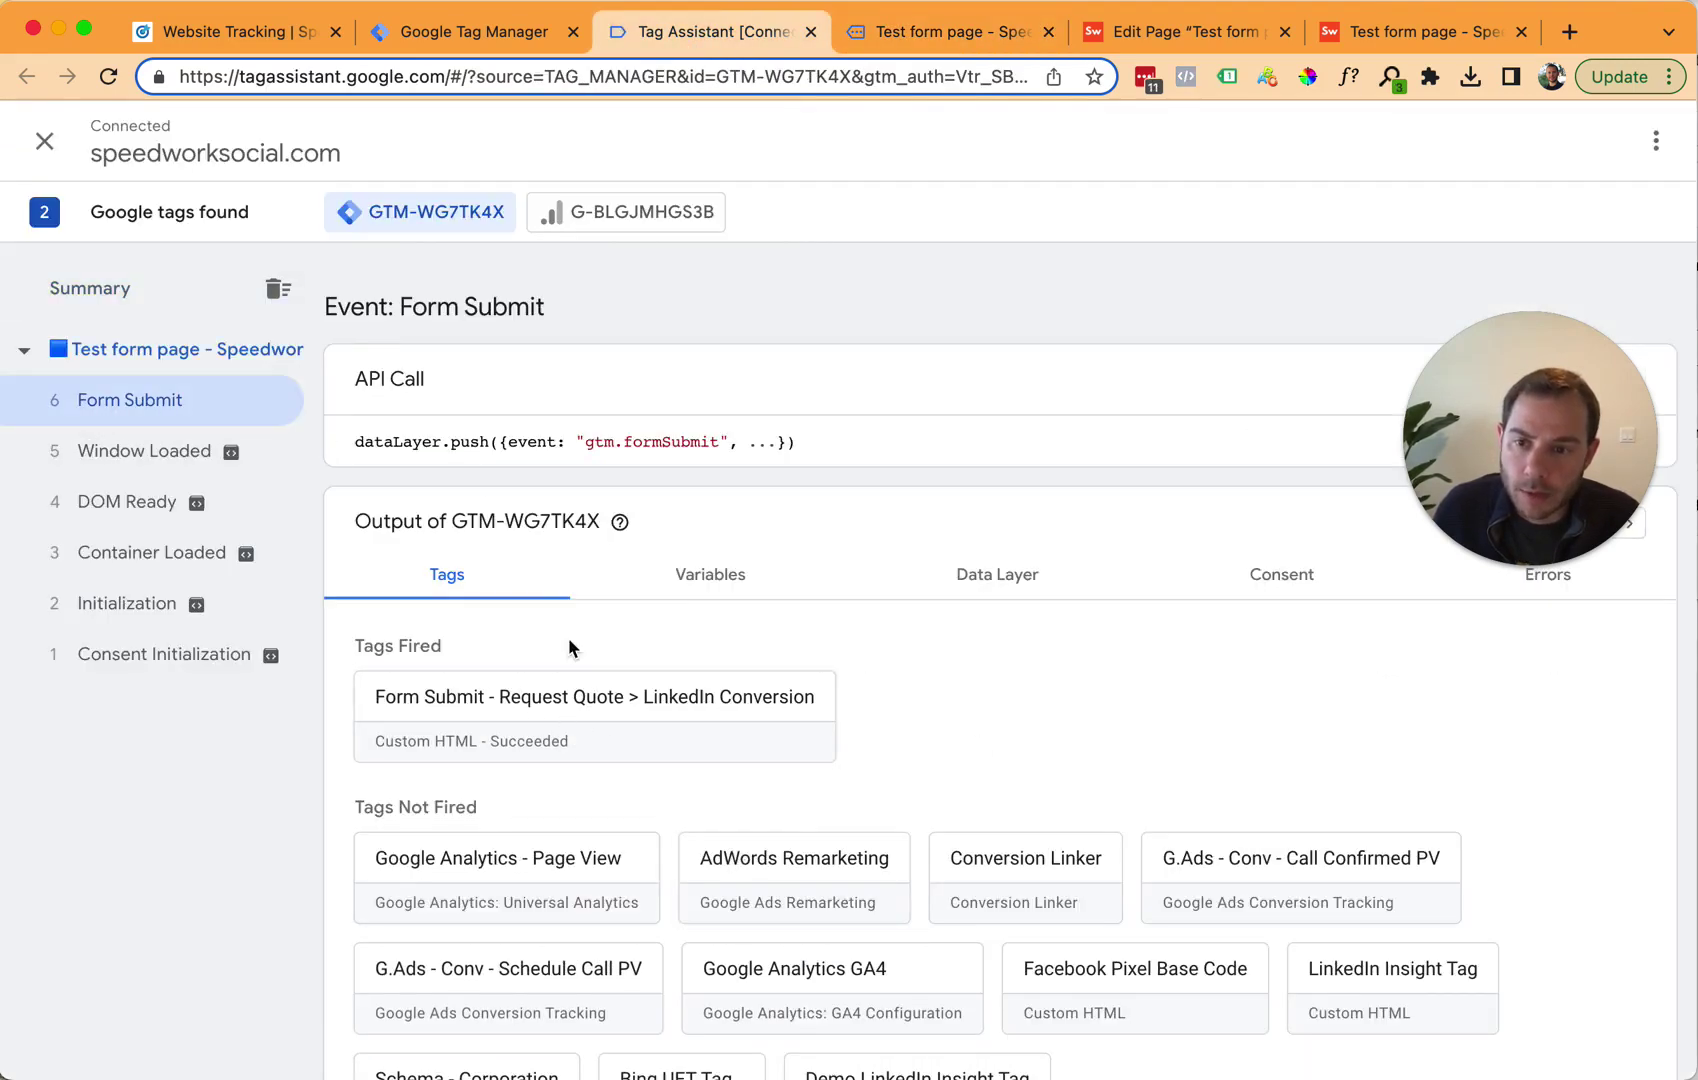
Step: Reload LinkedIn's conversion list and check the last signal received for "Request Quote - Form Submission", glancing back at the test form and its trigger
{"action": "left_click", "coordinate": [230, 31]}
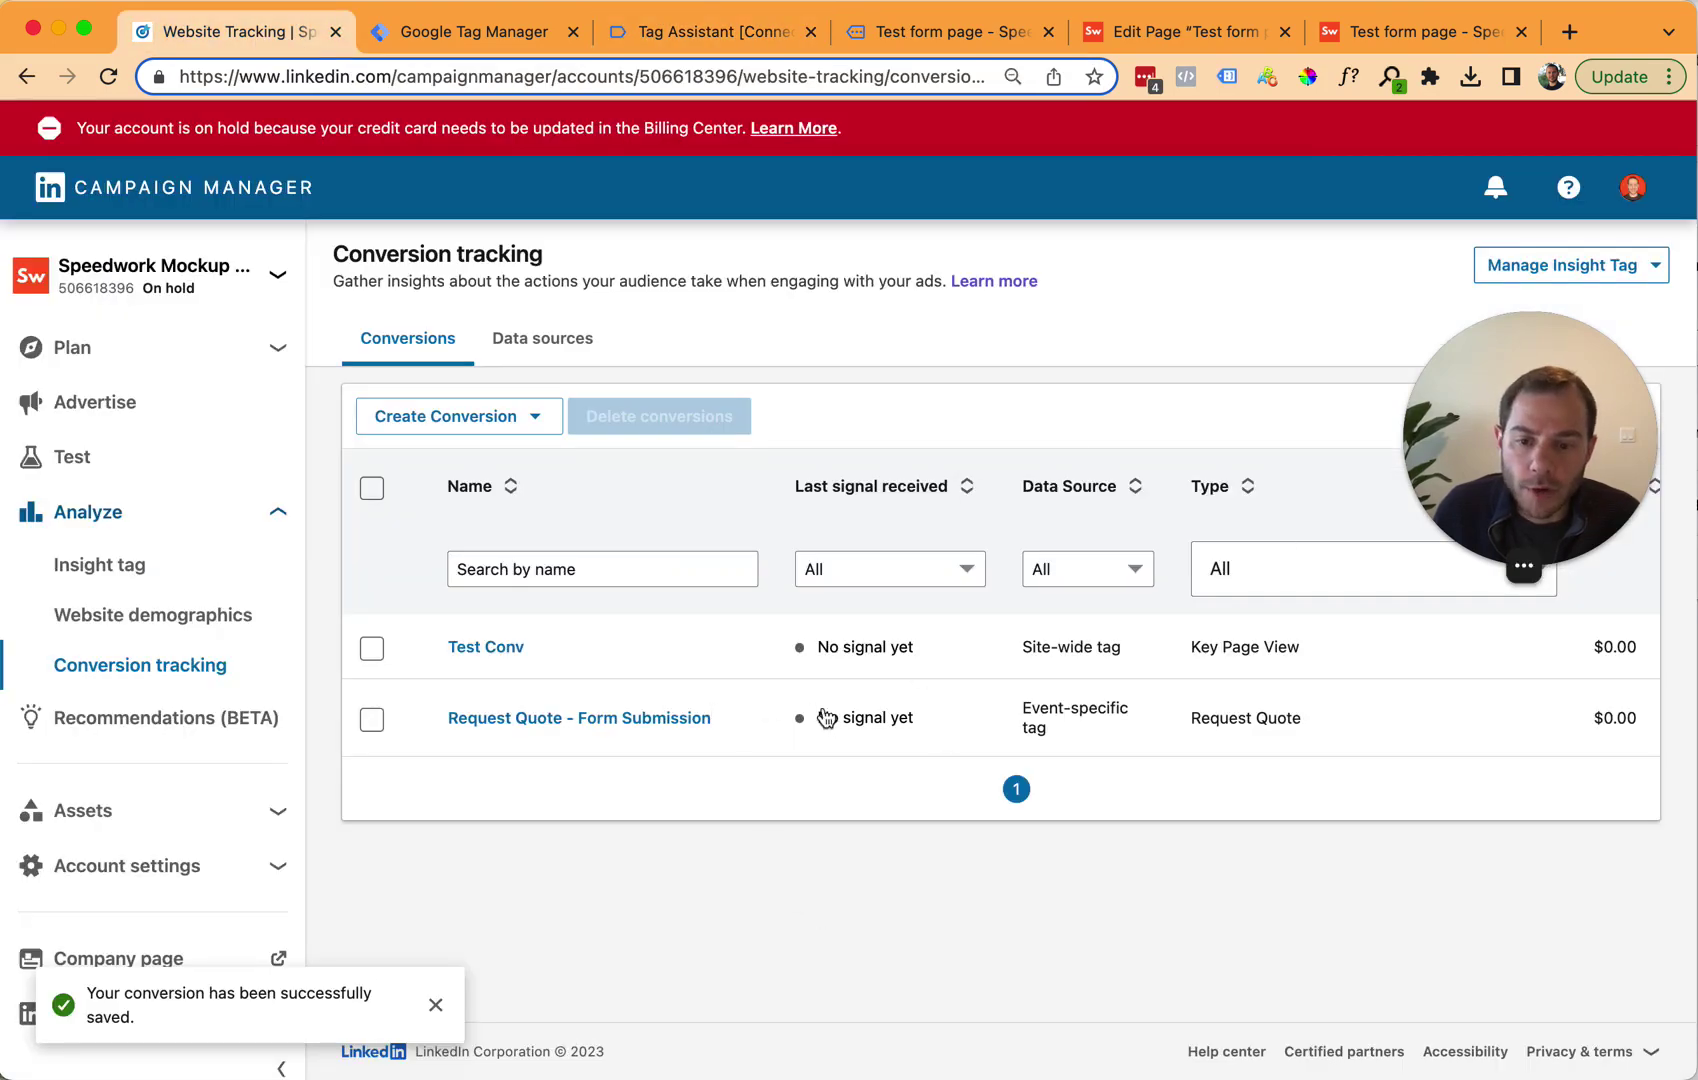
{"action": "key", "text": "super+r"}
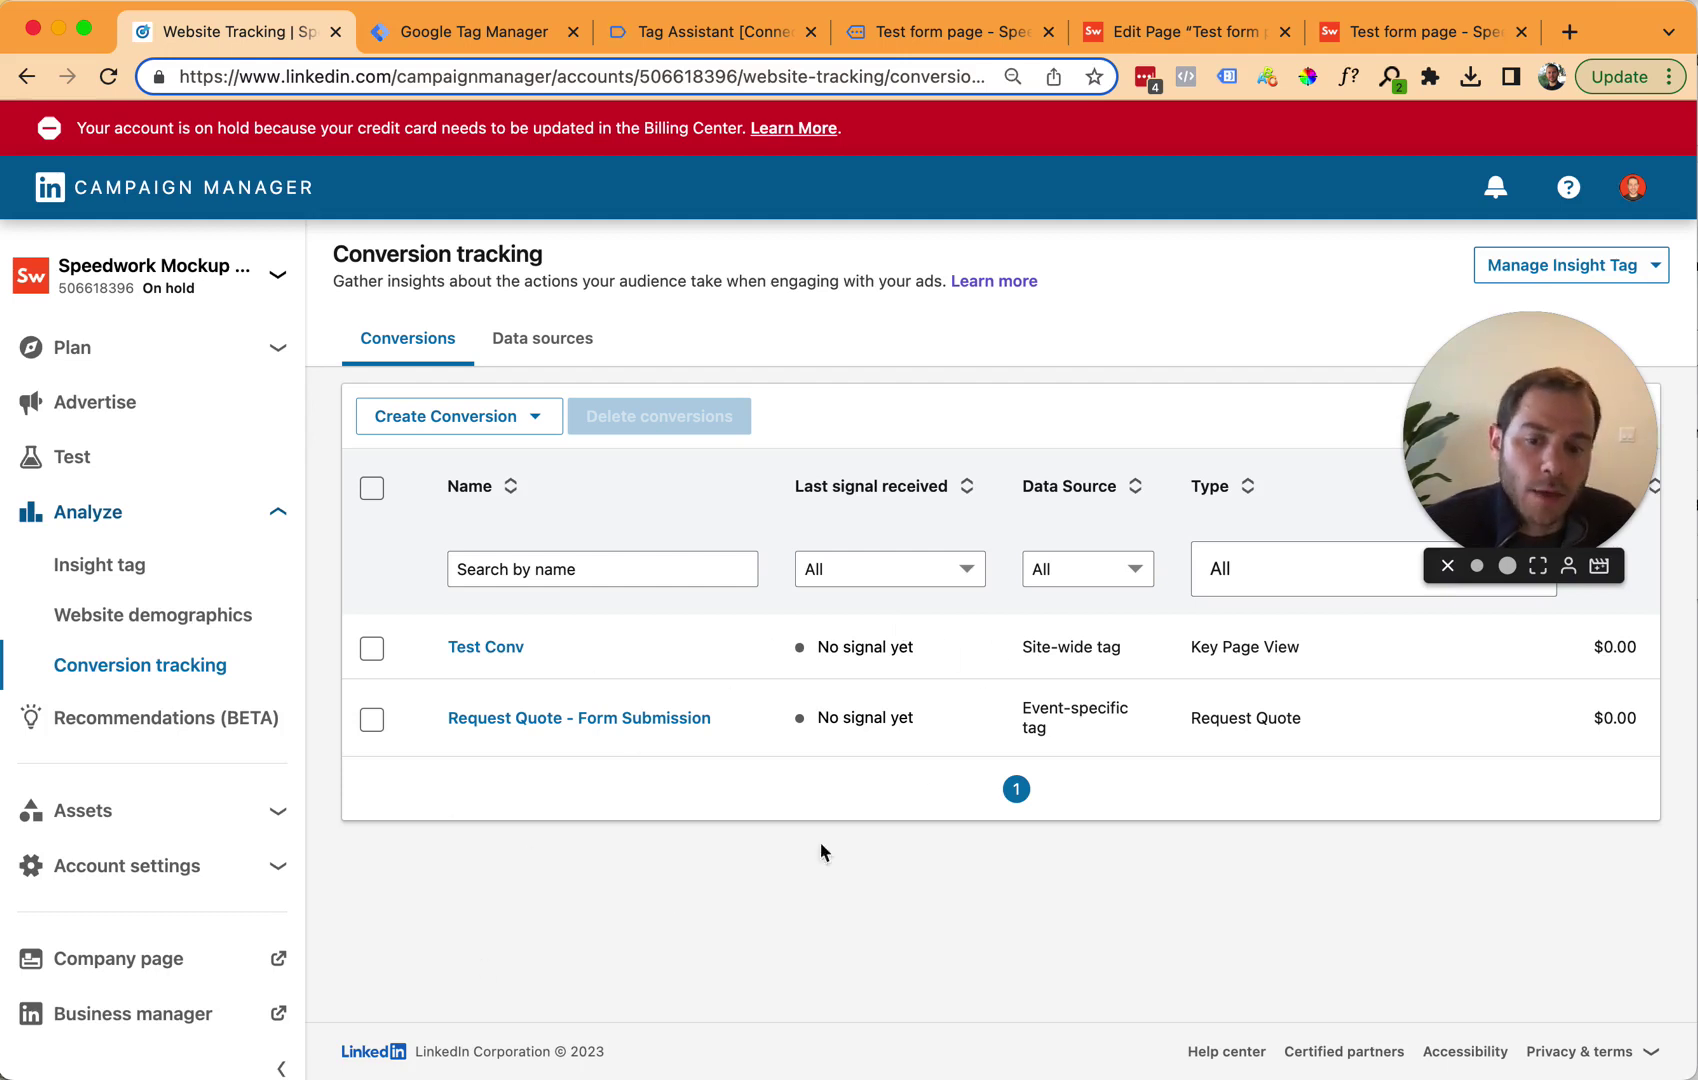
{"action": "mouse_move", "coordinate": [872, 724]}
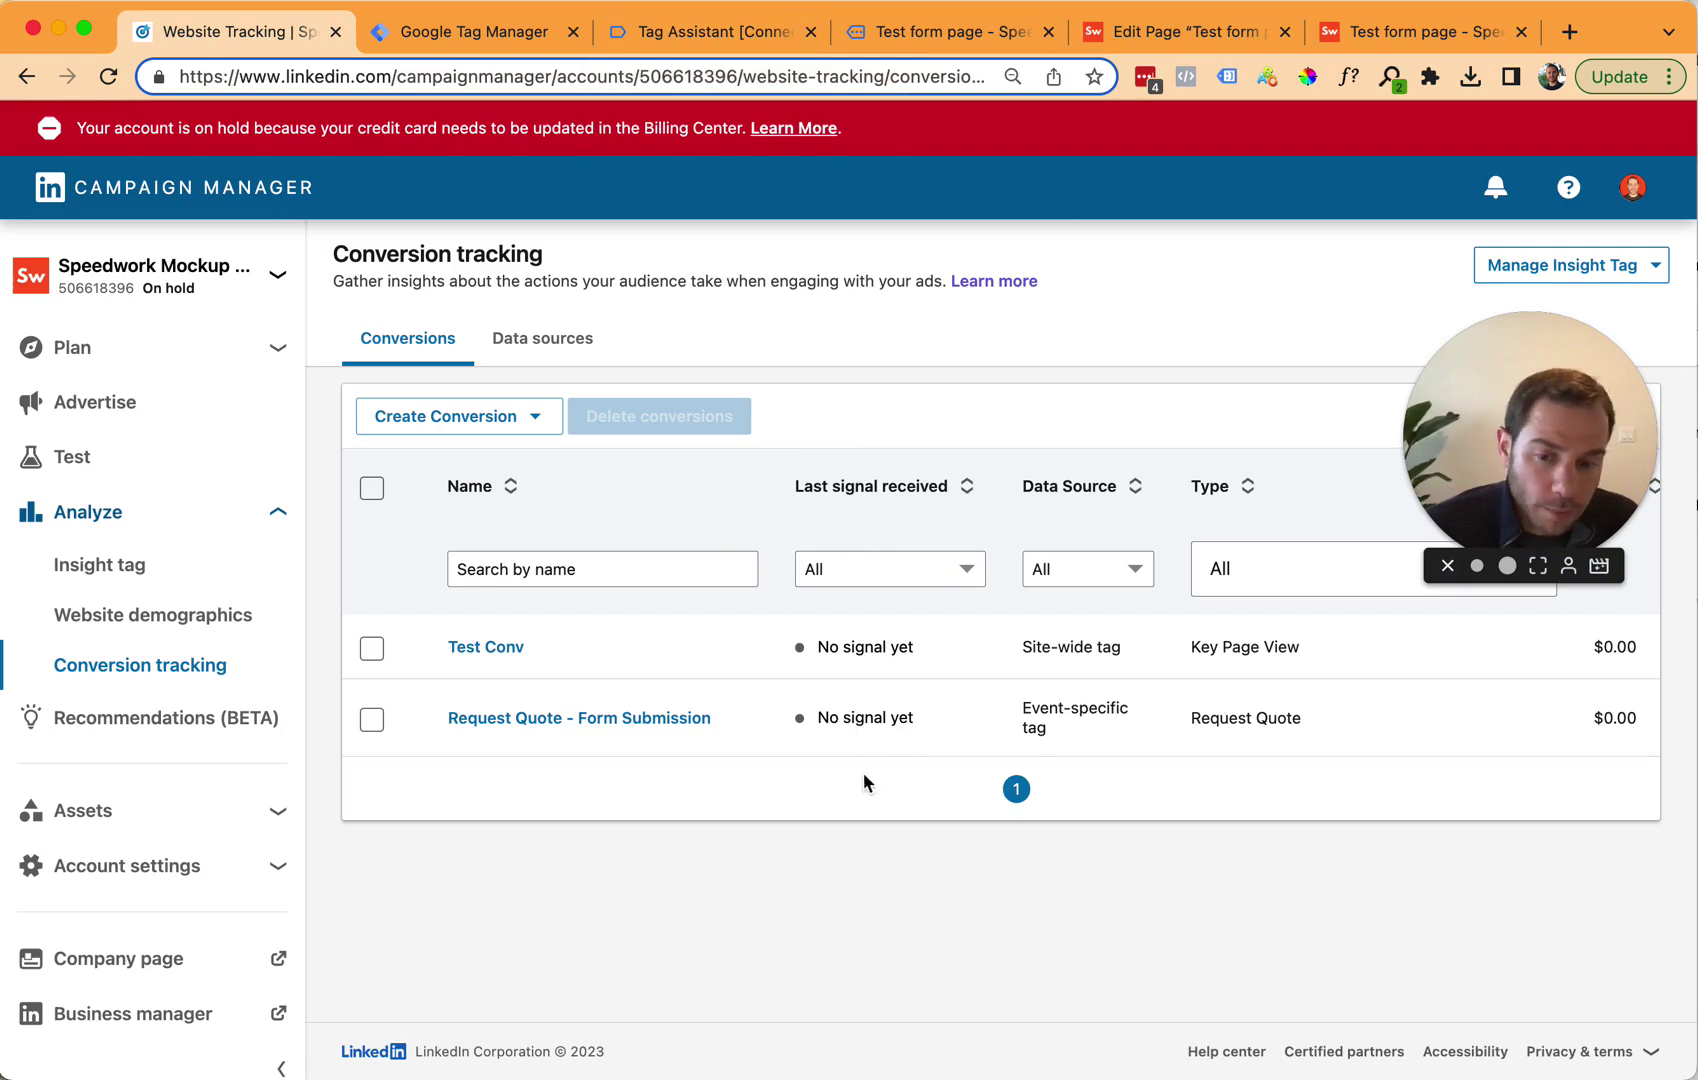
{"action": "left_click", "coordinate": [885, 35]}
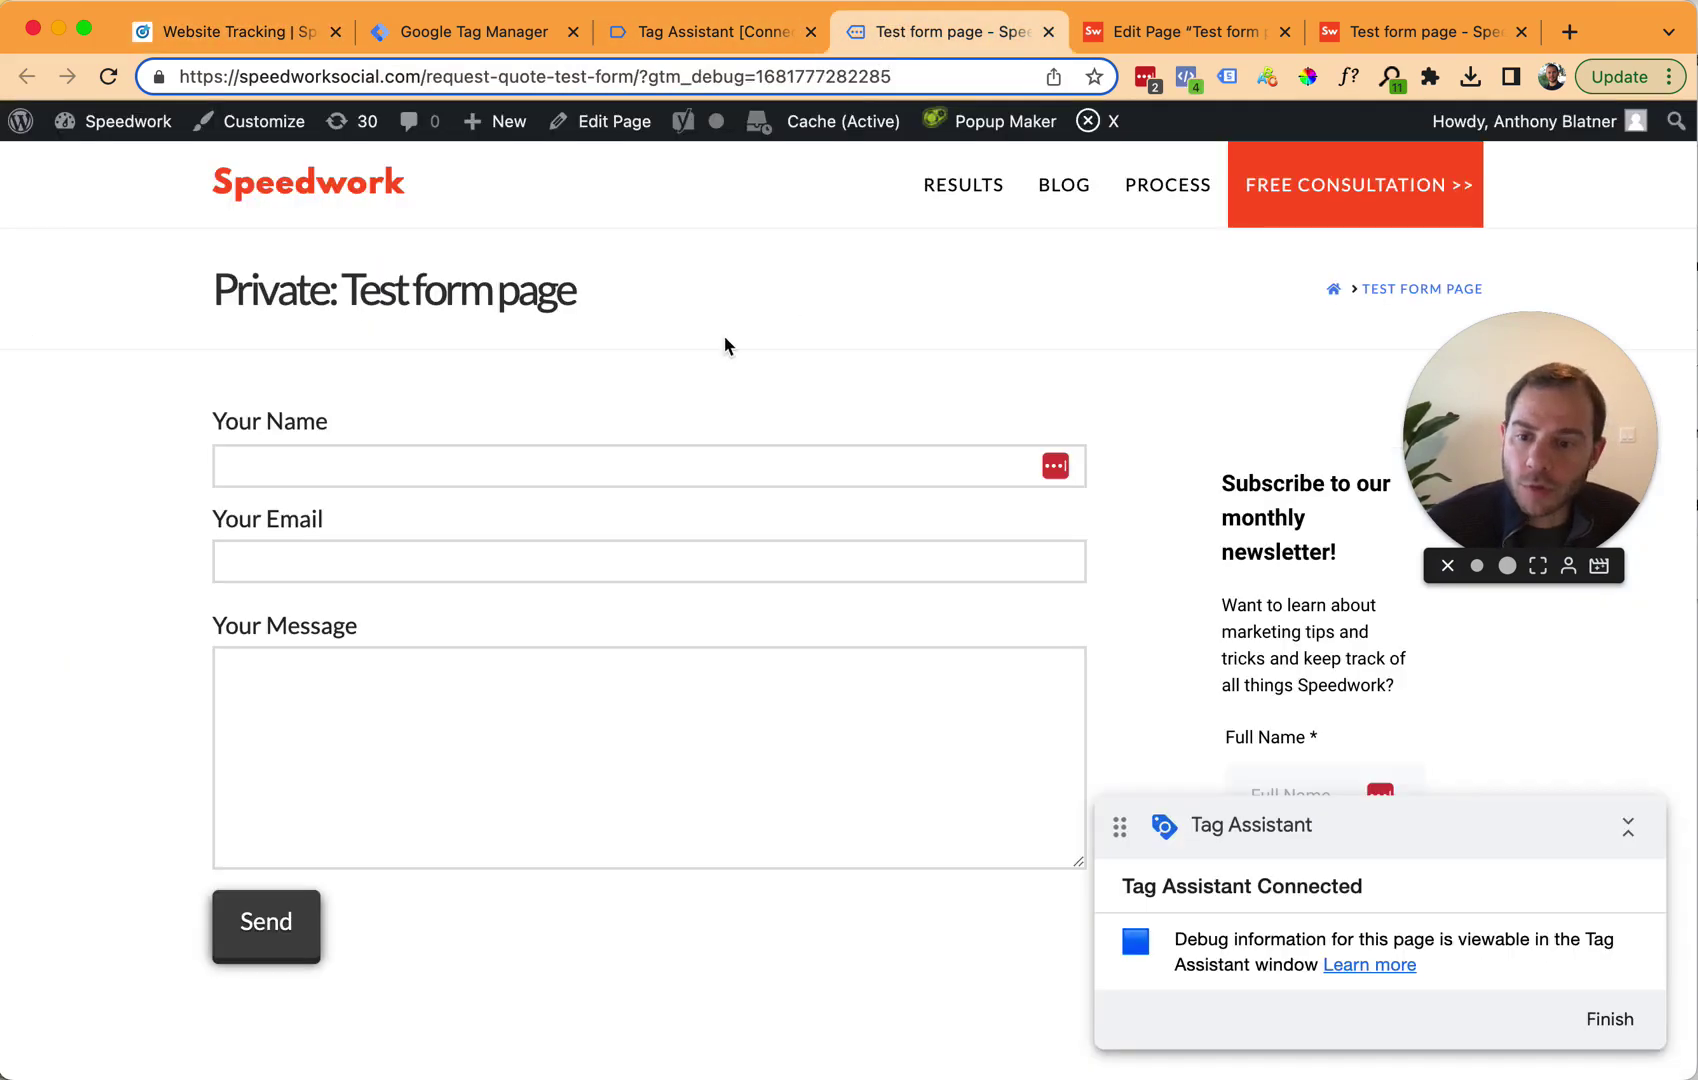
{"action": "left_click", "coordinate": [470, 30]}
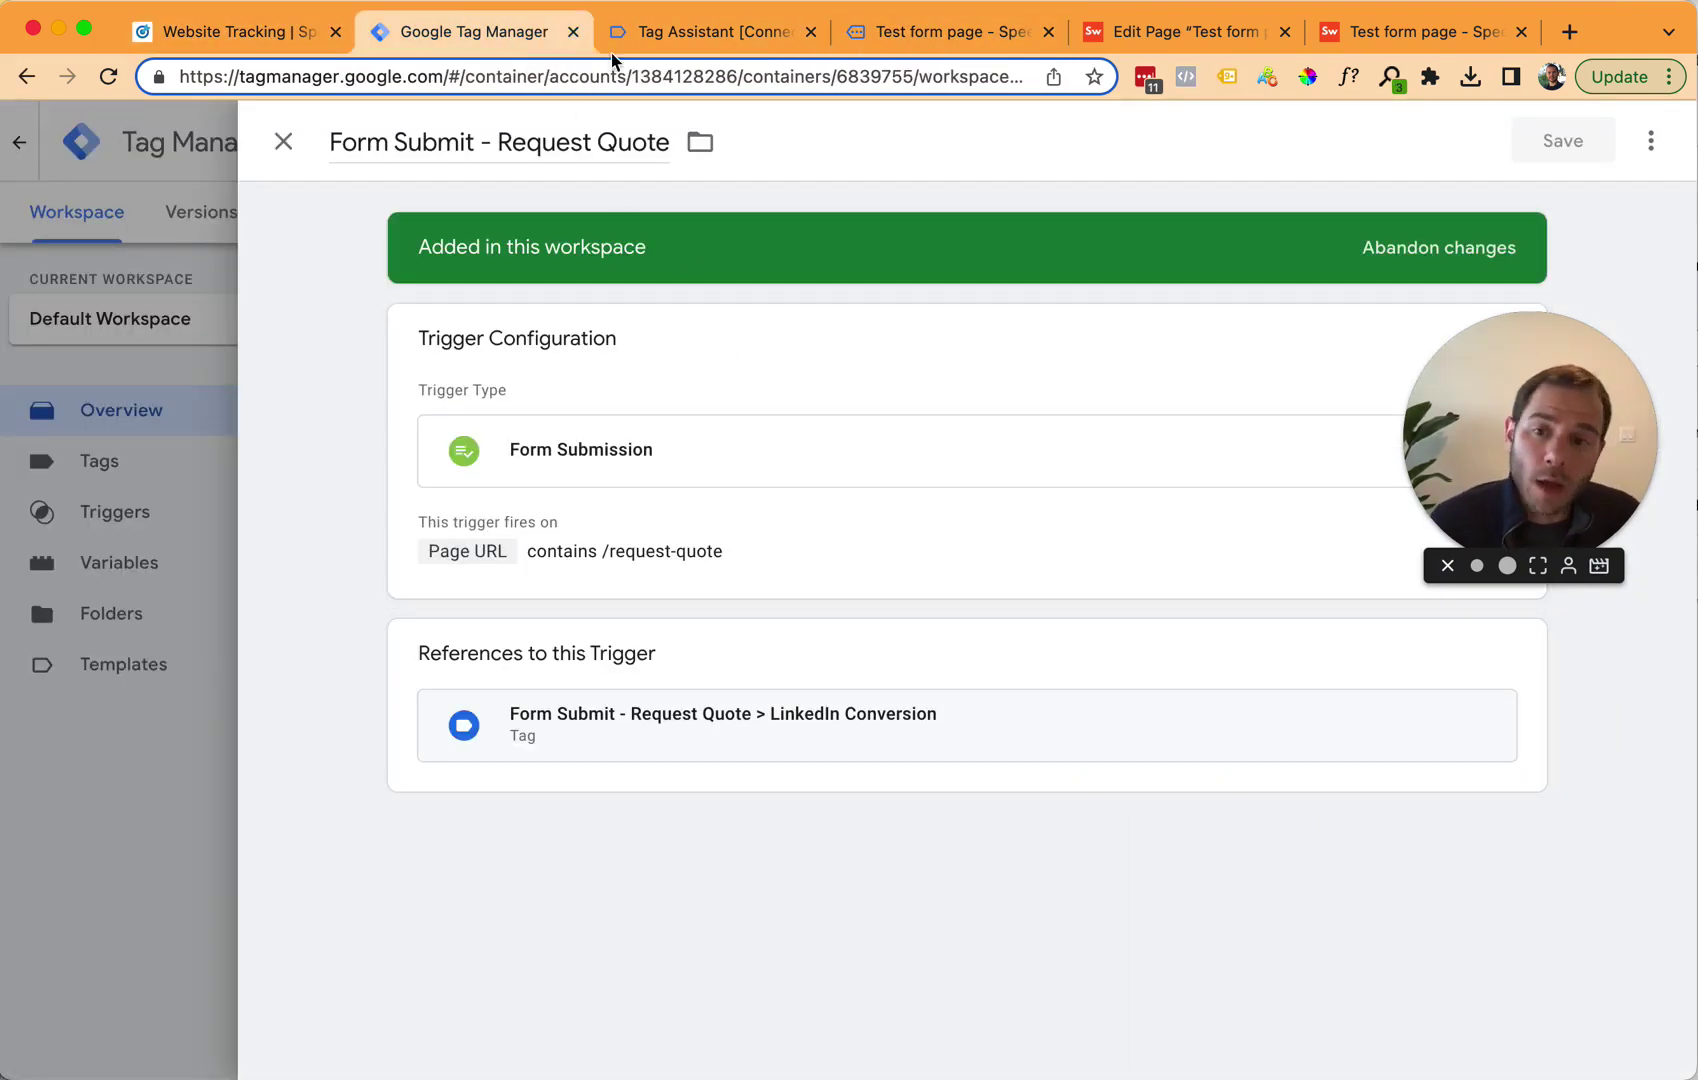
{"action": "left_click", "coordinate": [260, 31]}
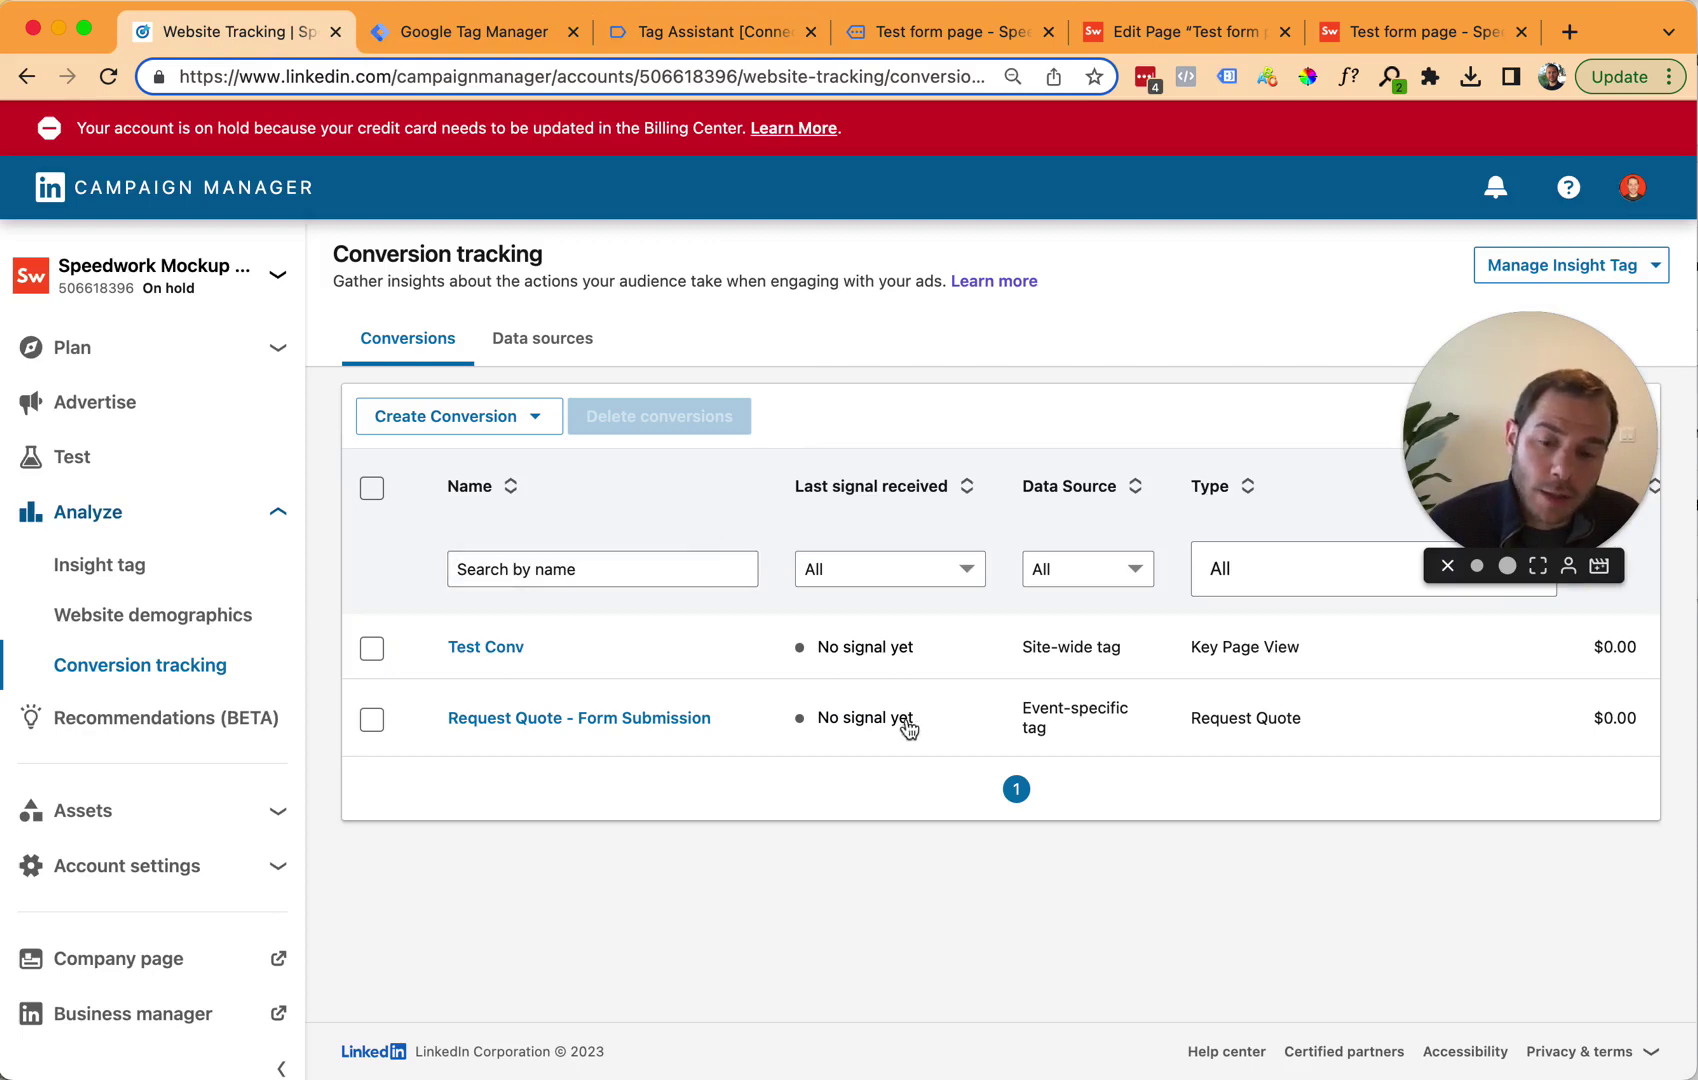